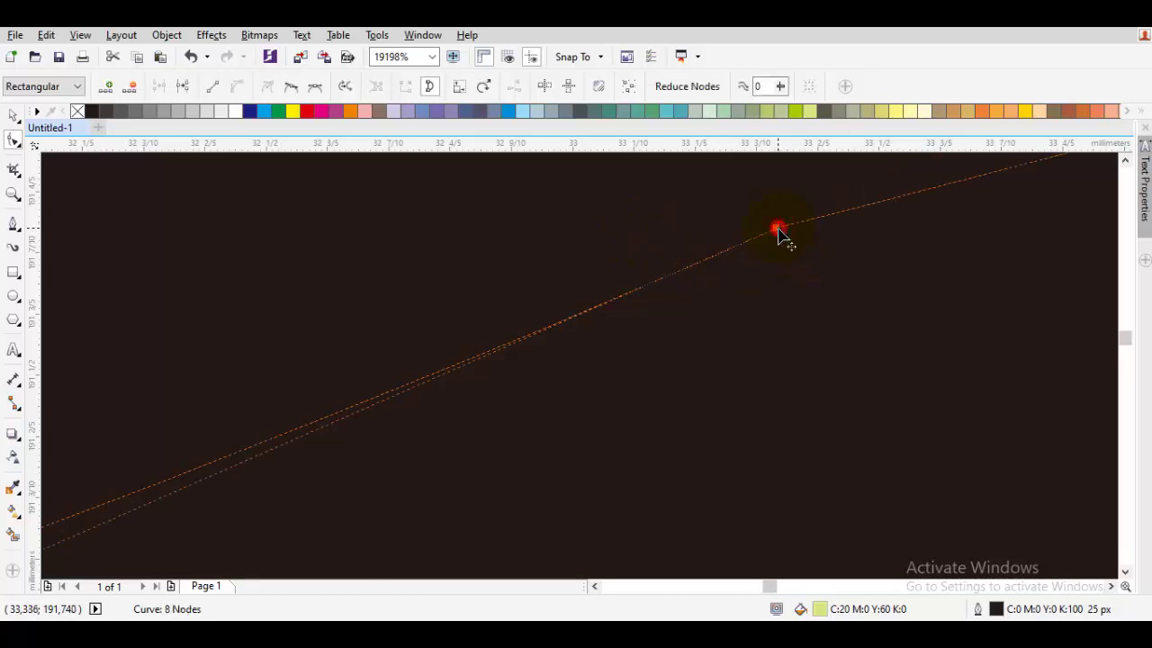
double_click(778, 228)
scroll(777, 232, "down", 10)
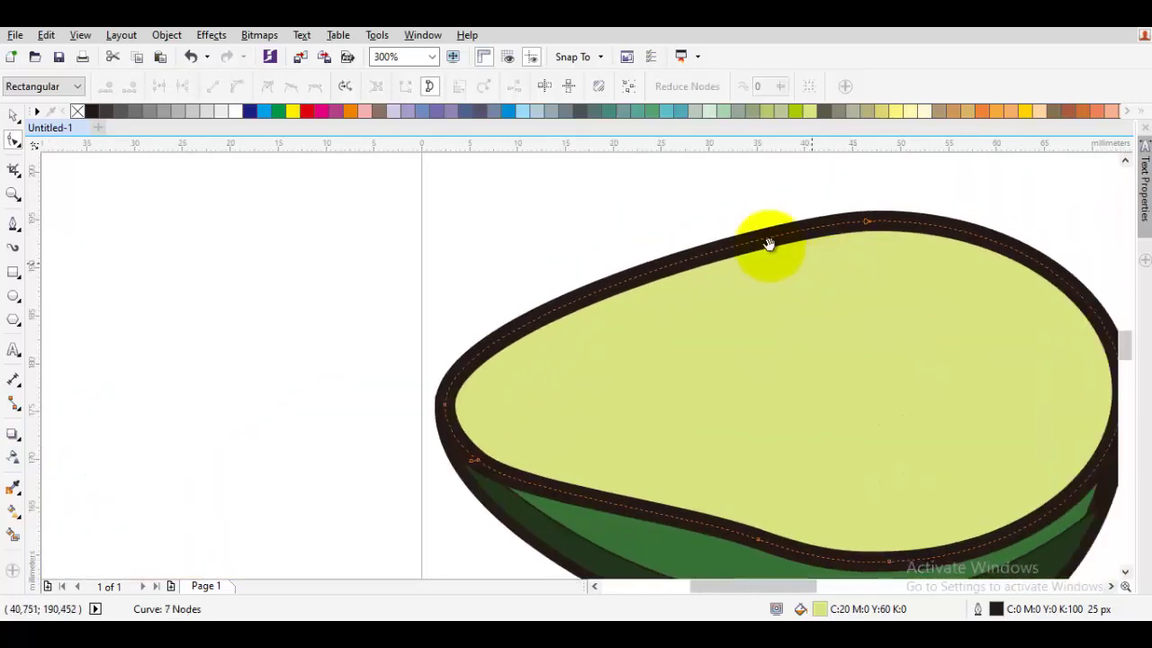
left_click_drag(770, 244, 748, 233)
key("ctrl+z")
scroll(691, 225, "up", 3)
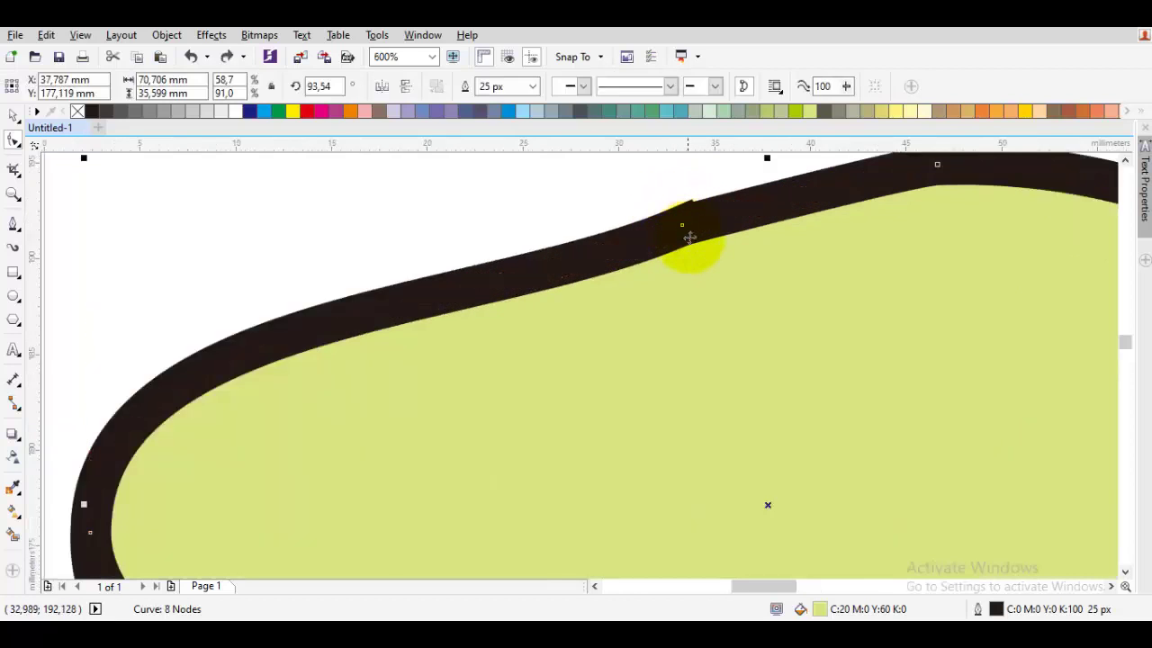
left_click_drag(684, 232, 738, 196)
left_click_drag(932, 177, 706, 251)
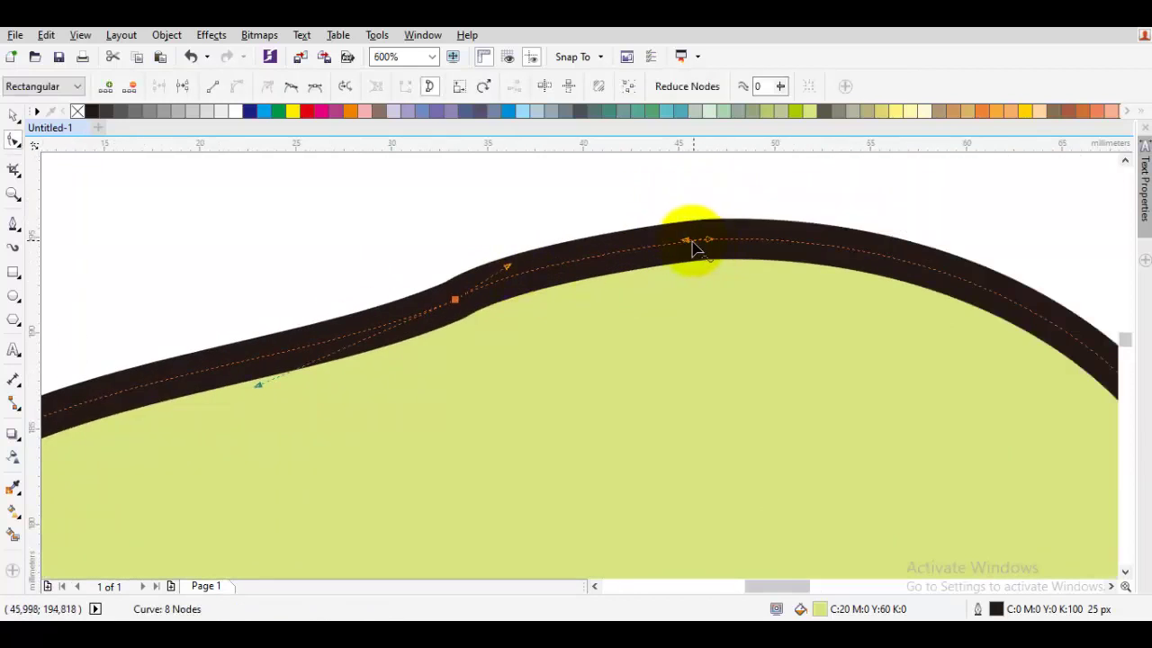
left_click(722, 299)
double_click(708, 240)
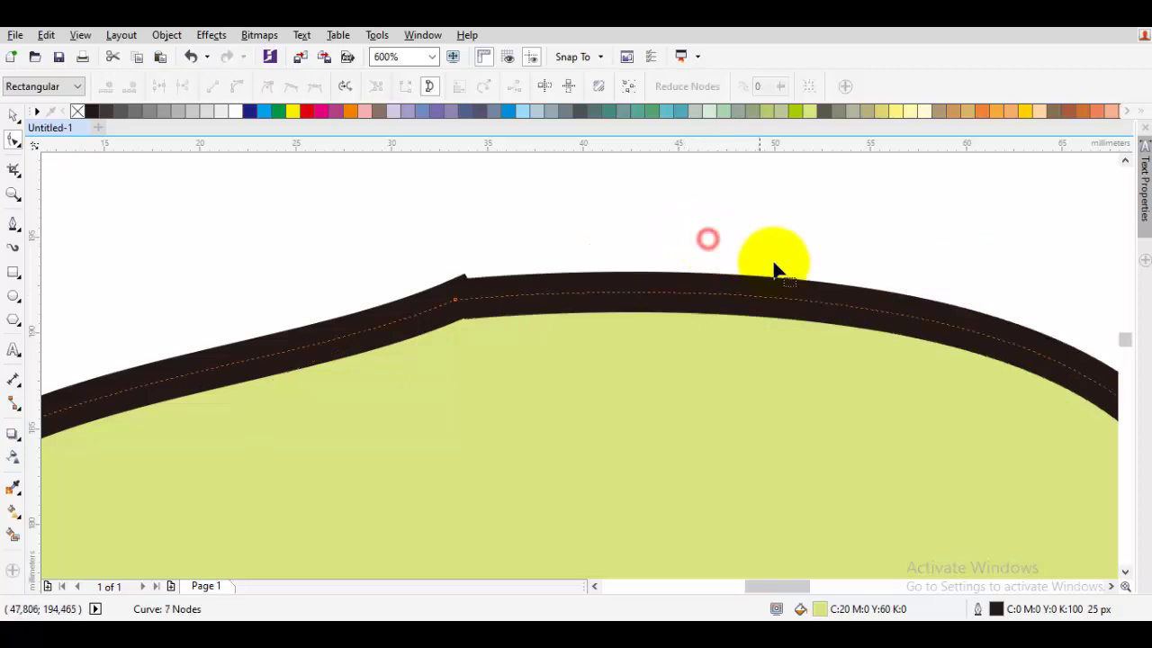
key("ctrl+z")
Step: Round the flesh outline at its top node by lengthening the node's handle, and convert the node to a curve with Cusp type
left_click_drag(684, 244, 522, 249)
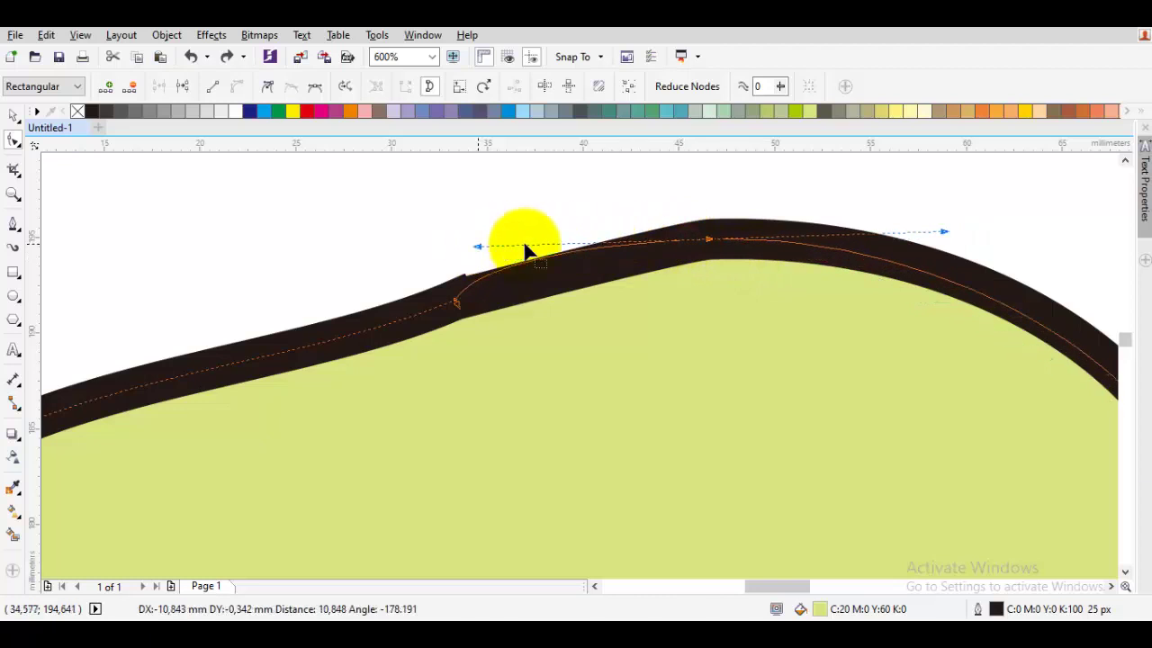
left_click(784, 303)
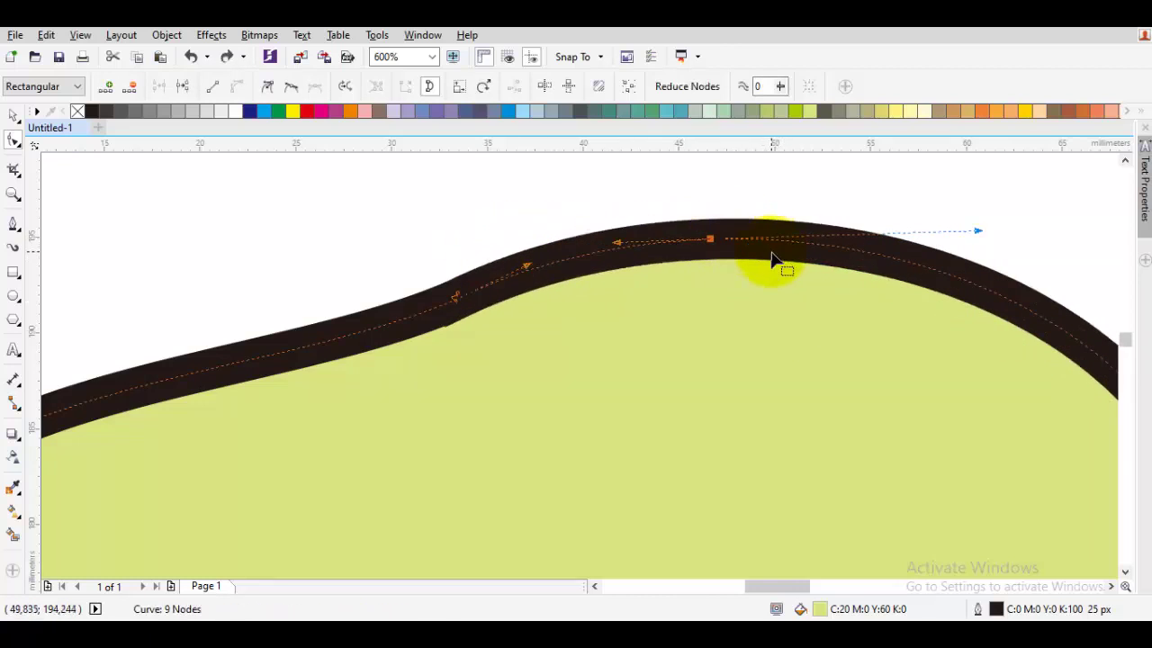
right_click(771, 254)
left_click(804, 329)
right_click(776, 287)
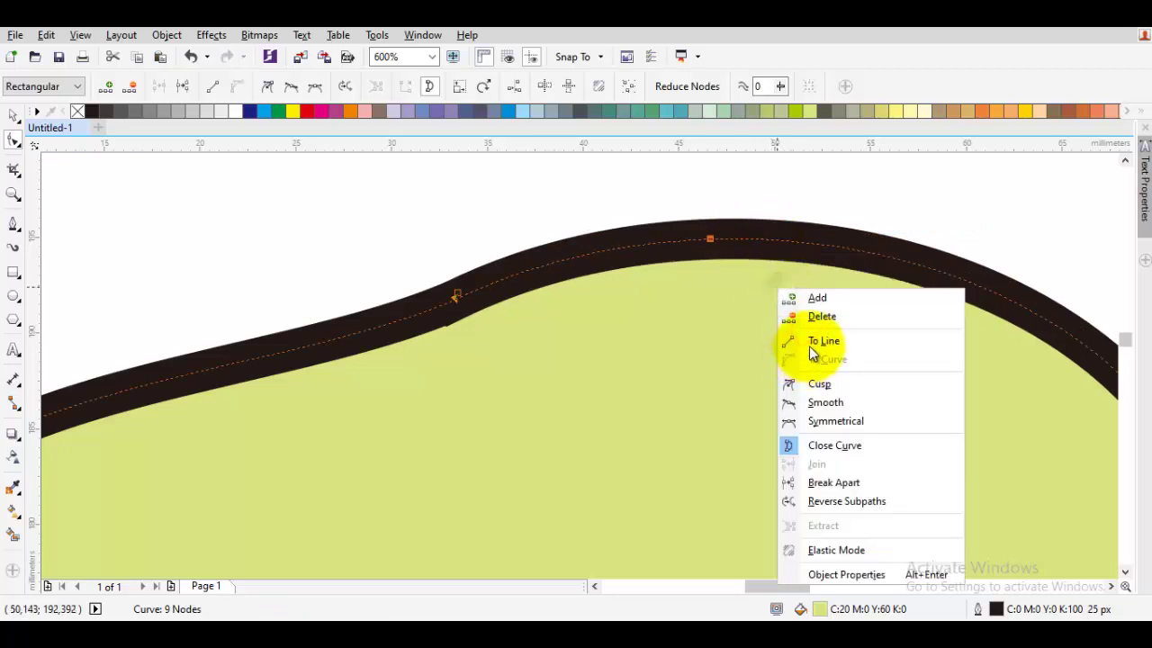
left_click(816, 383)
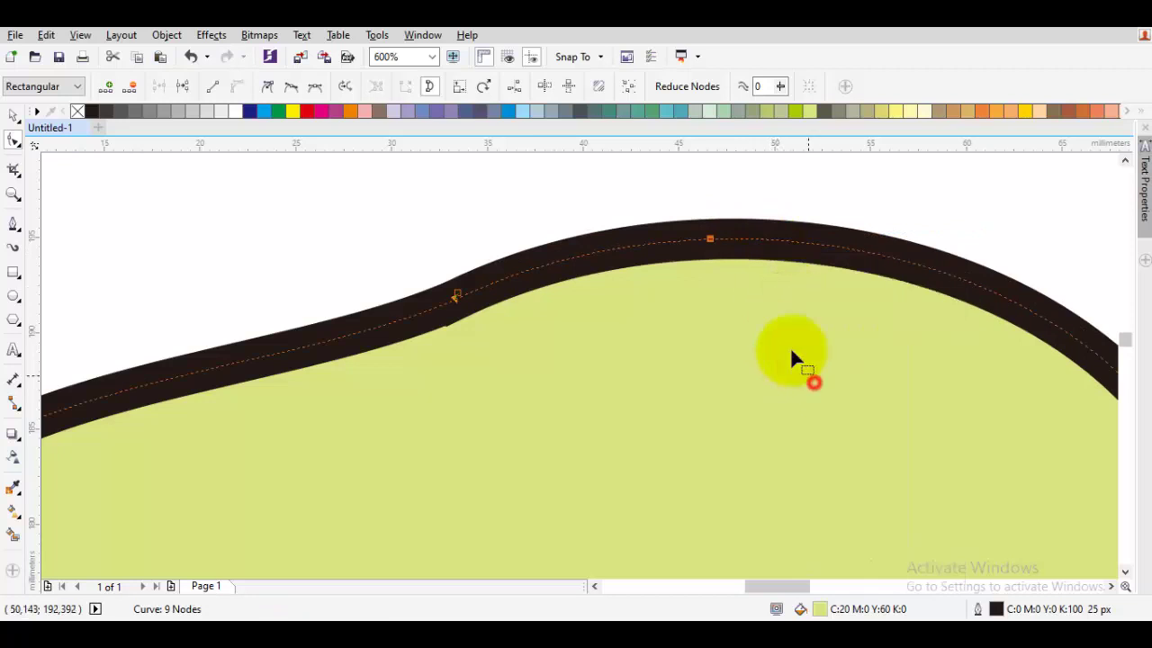
left_click(776, 336)
left_click(602, 298)
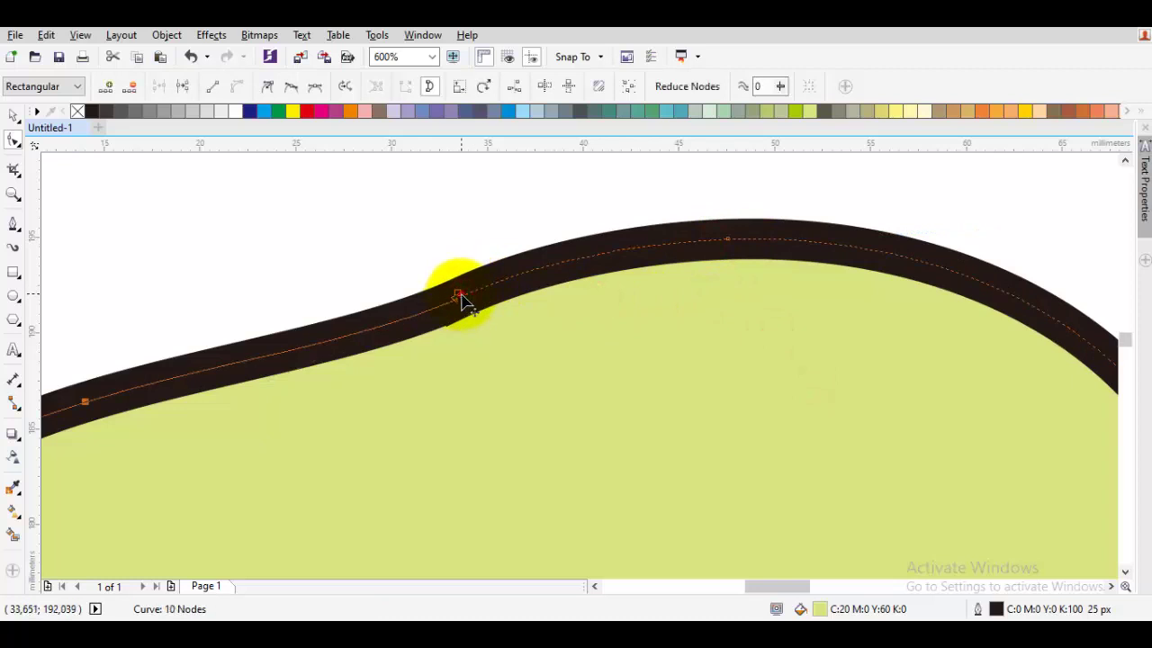
Step: Delete the surplus nodes at the kink in the upper flesh outline and pull the remaining node's handles along the curve
double_click(458, 295)
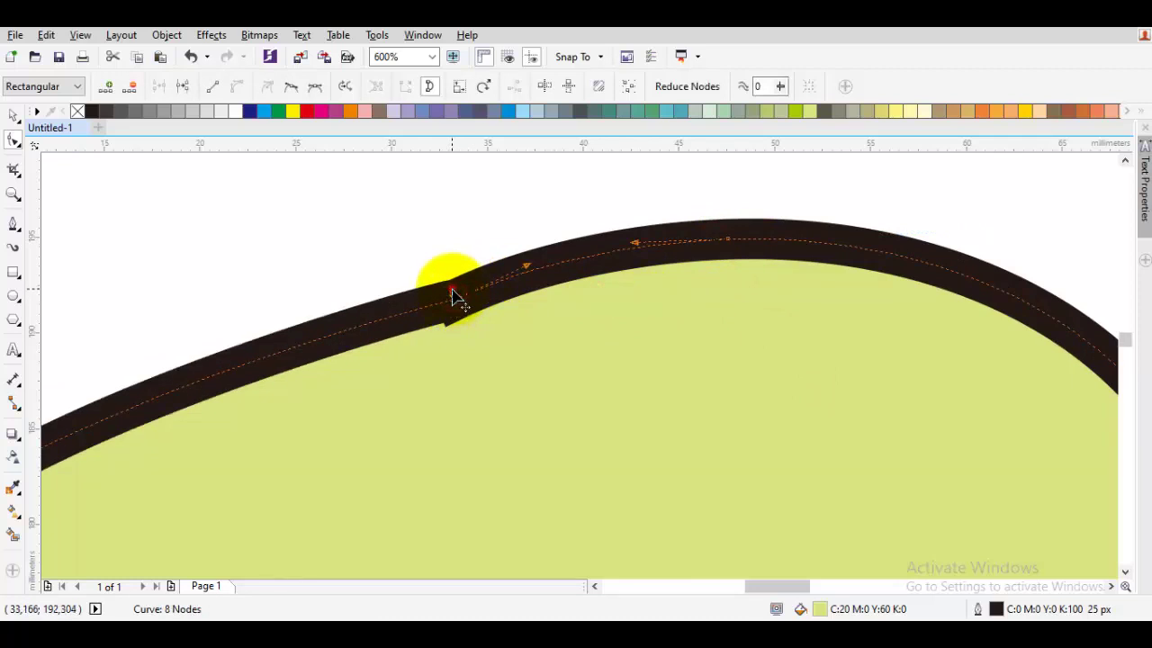
left_click_drag(453, 297, 252, 384)
left_click_drag(526, 273, 581, 257)
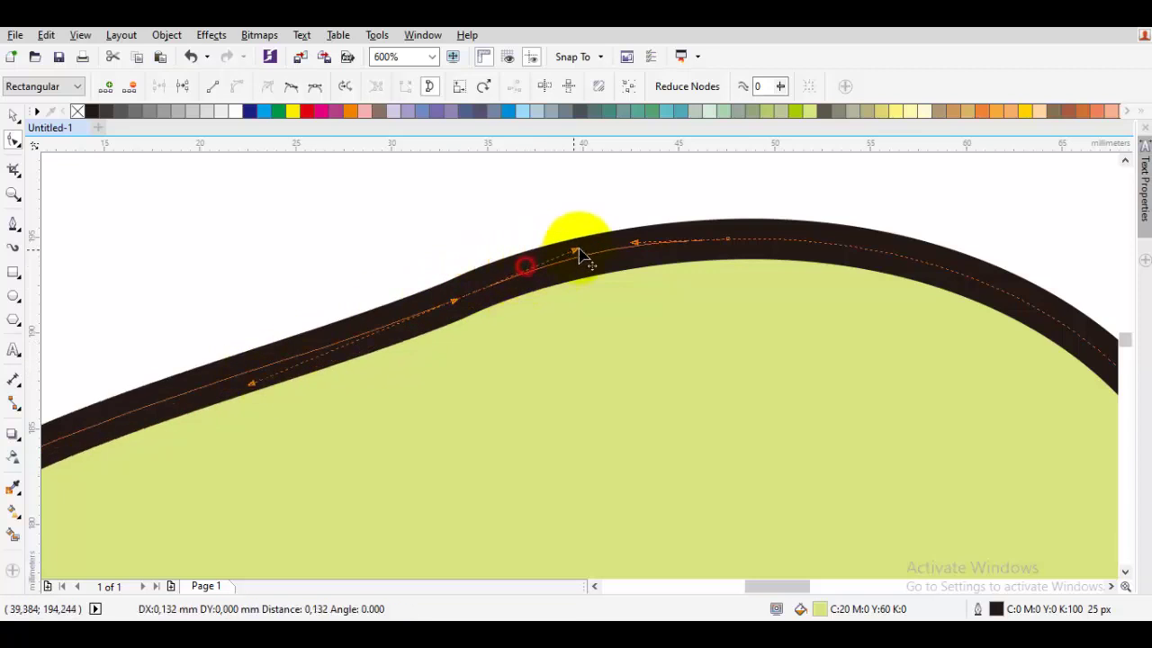
Step: Set the former kink node to Smooth and reposition its handles and the top node for an even upper outline
right_click(454, 304)
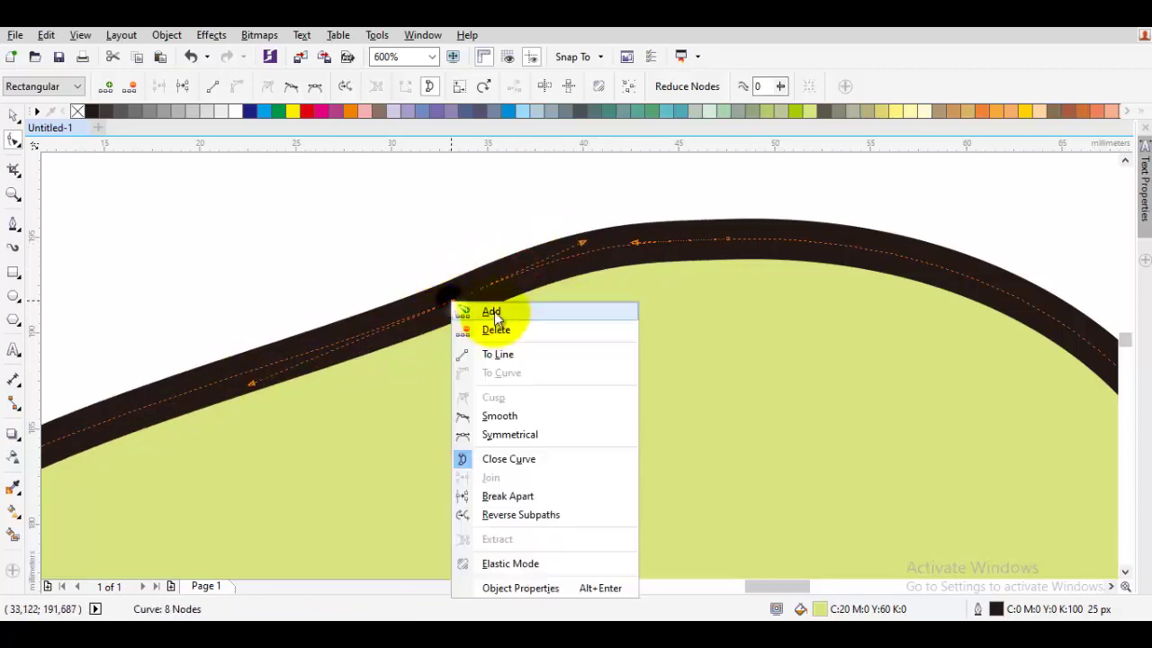
left_click(502, 417)
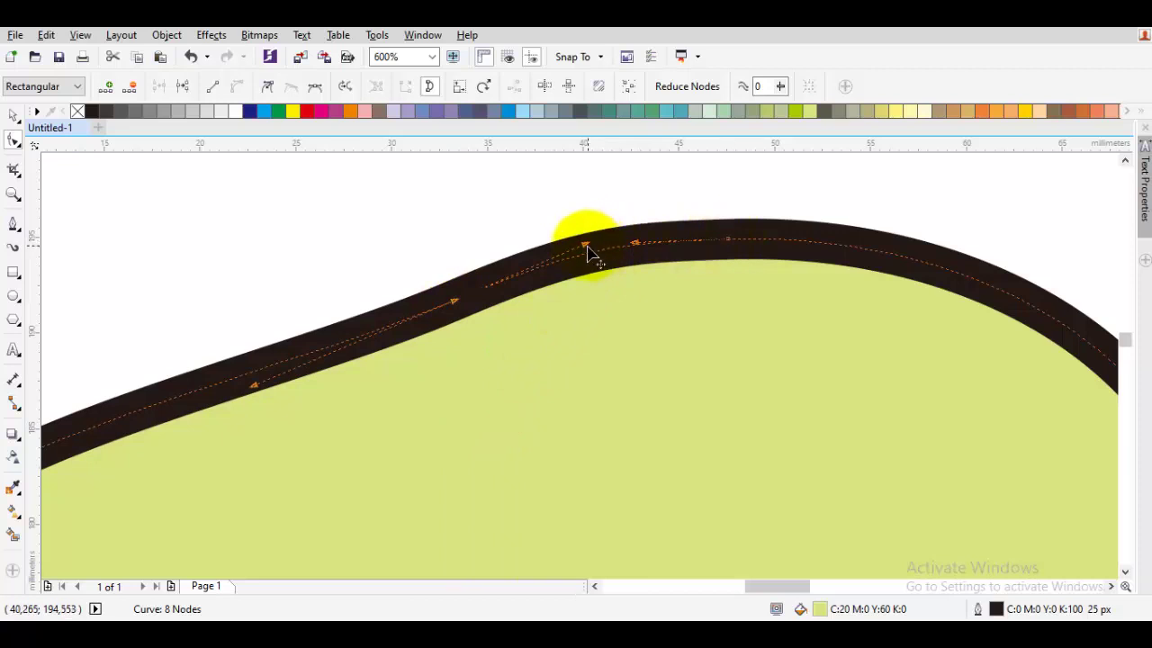
left_click_drag(587, 252, 563, 257)
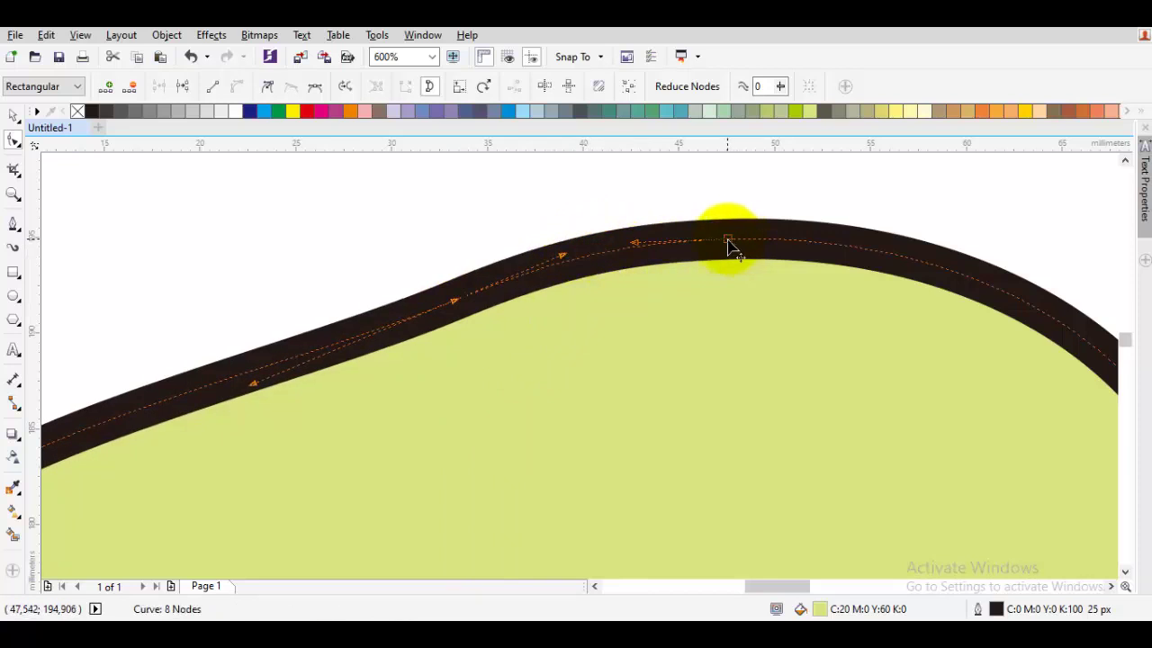
left_click_drag(729, 243, 756, 231)
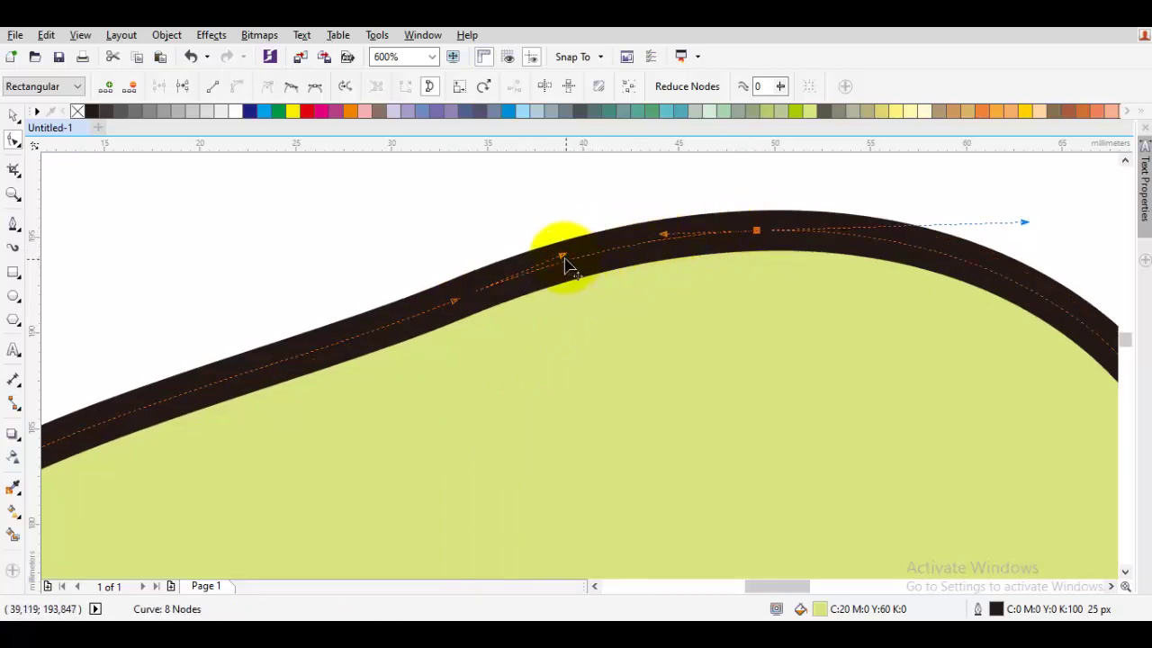
left_click_drag(565, 260, 548, 268)
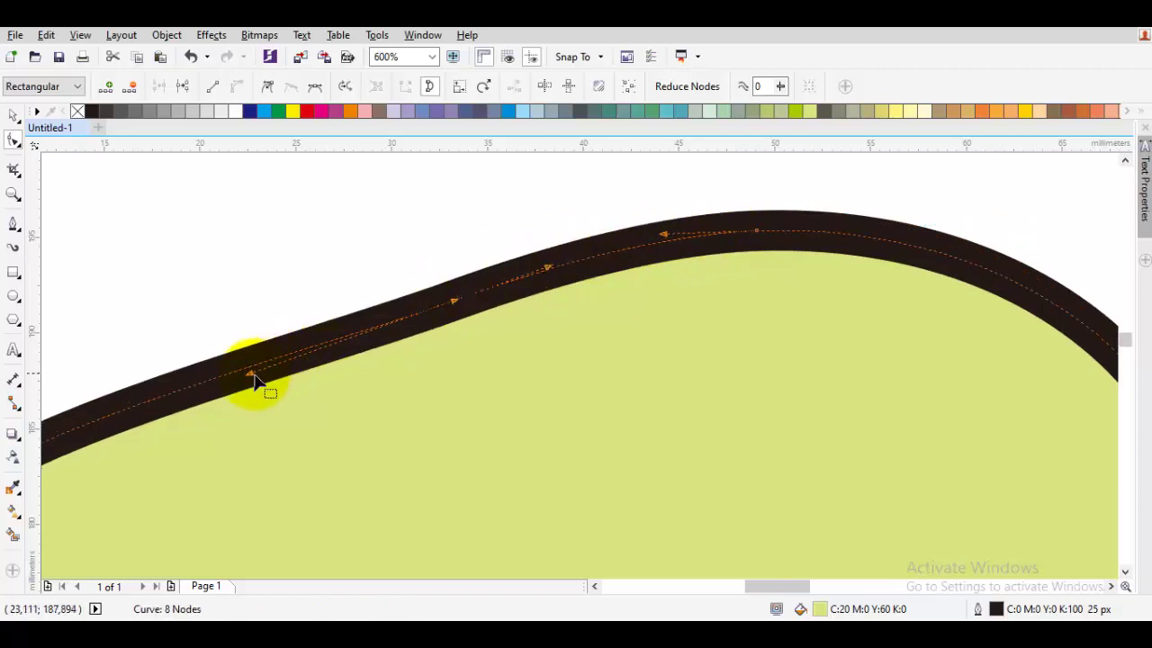
left_click_drag(253, 379, 311, 363)
key("space")
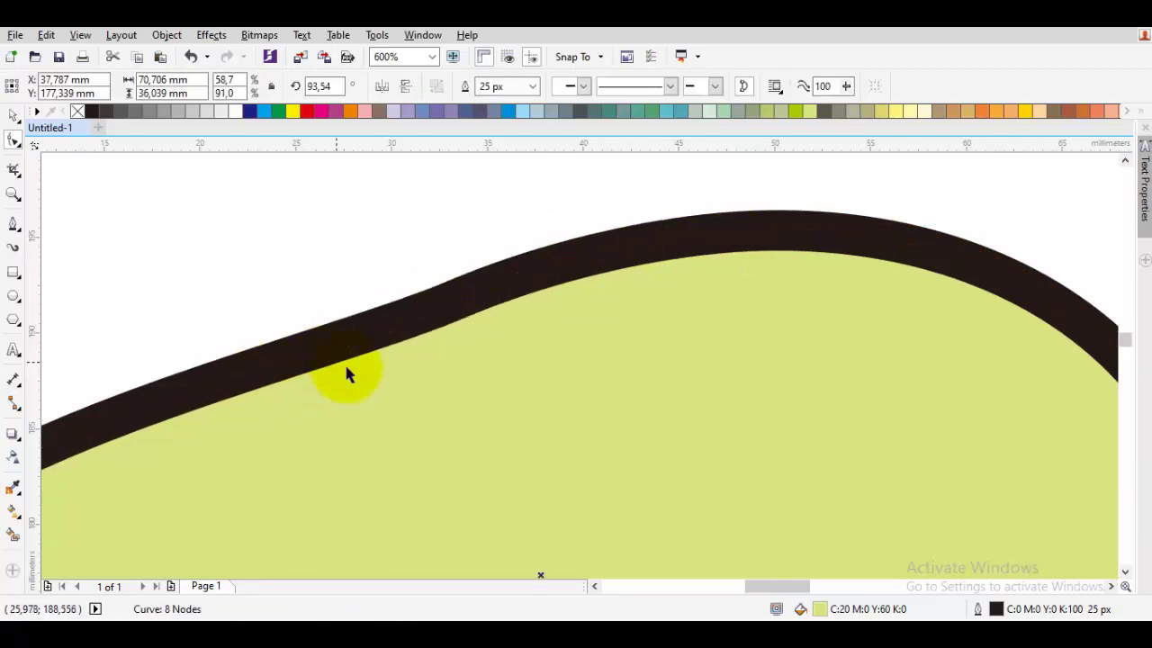
key("Escape")
Step: Examine the node where the light green flesh outline meets the green skin at the avocado's wide end
scroll(346, 365, "down", 1)
left_click_drag(447, 382, 531, 296)
left_click(907, 255)
left_click_drag(832, 343, 803, 329)
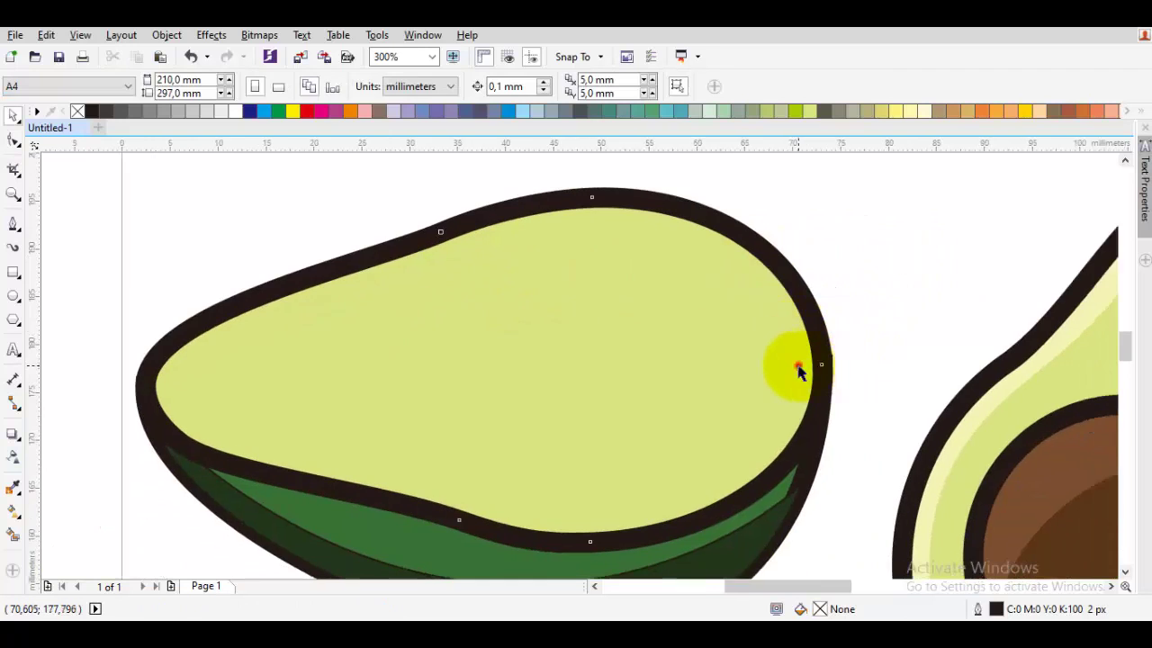
key("F10")
left_click(797, 365)
scroll(814, 410, "up", 2)
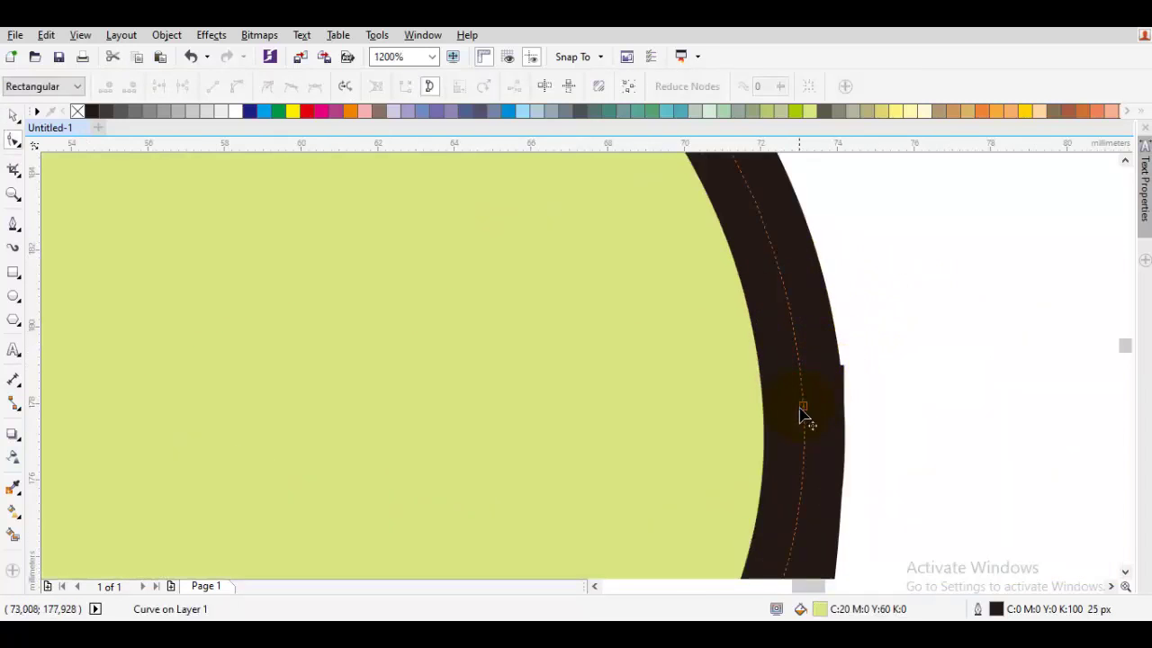
left_click(802, 411)
scroll(814, 419, "down", 1)
scroll(835, 333, "down", 1)
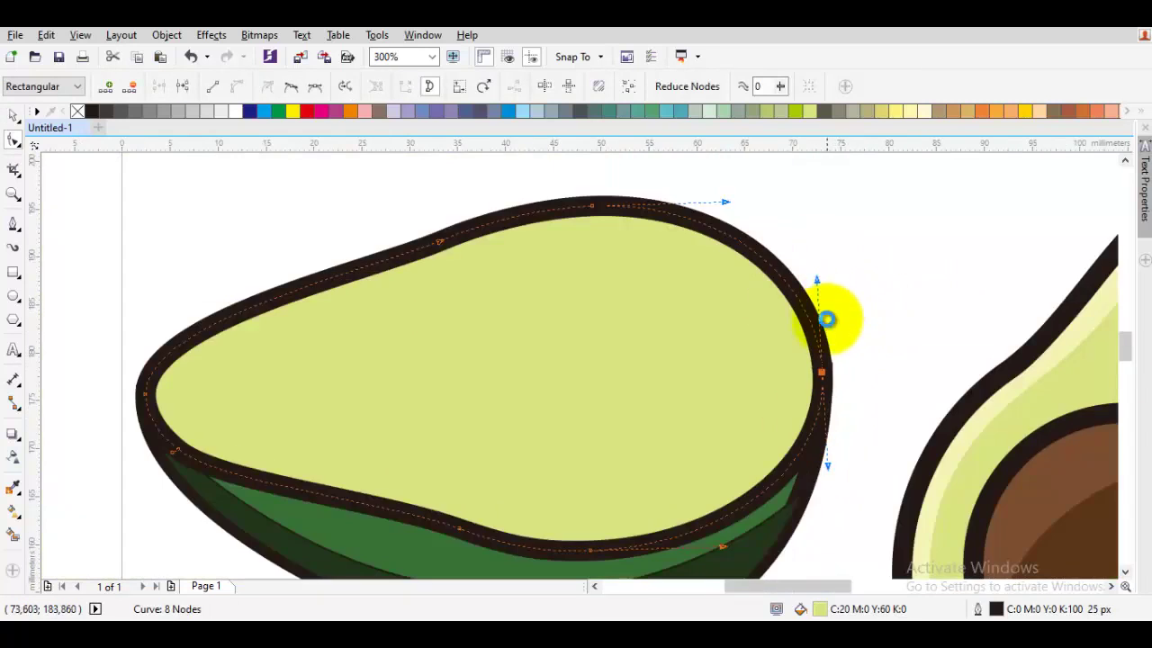
scroll(825, 318, "down", 1)
scroll(810, 369, "up", 1)
Step: Align the green skin shape's wide-end node with the flesh outline and adjust its lower handle to smooth the joint
key("space")
key("space")
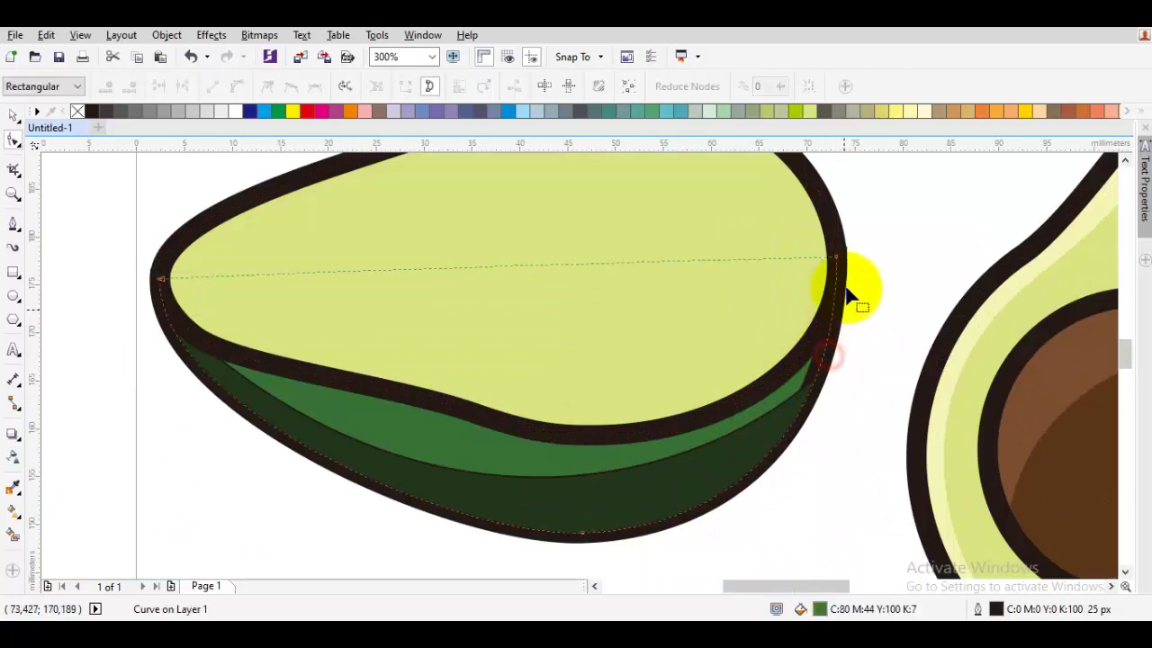
left_click_drag(837, 266, 836, 260)
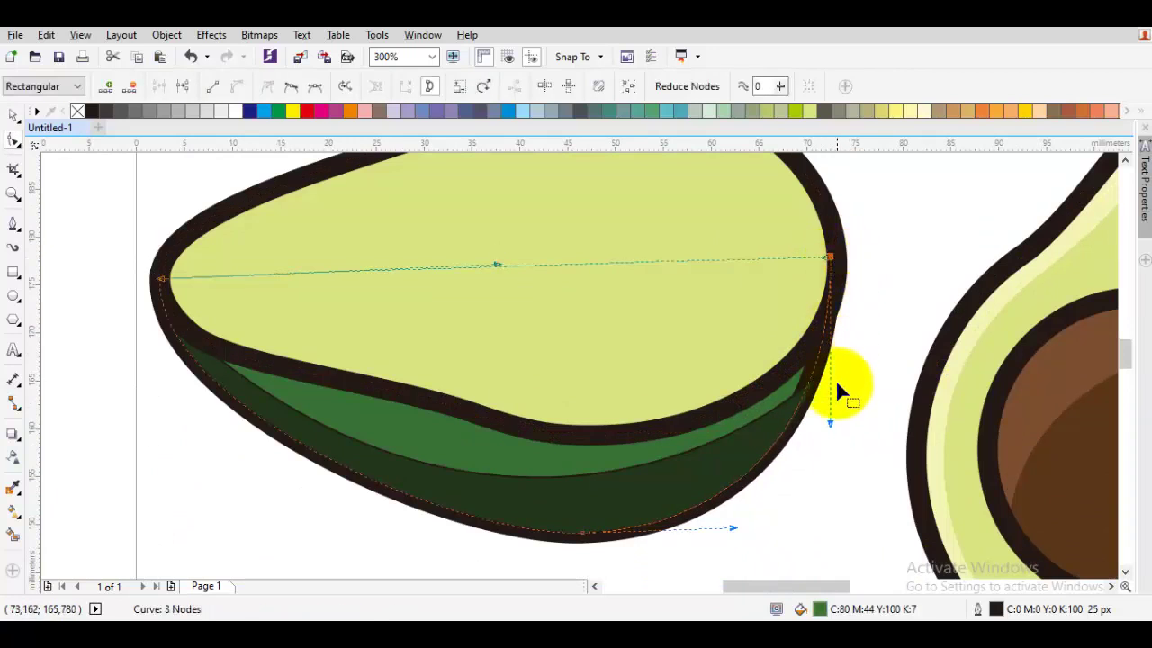
scroll(846, 279, "up", 2)
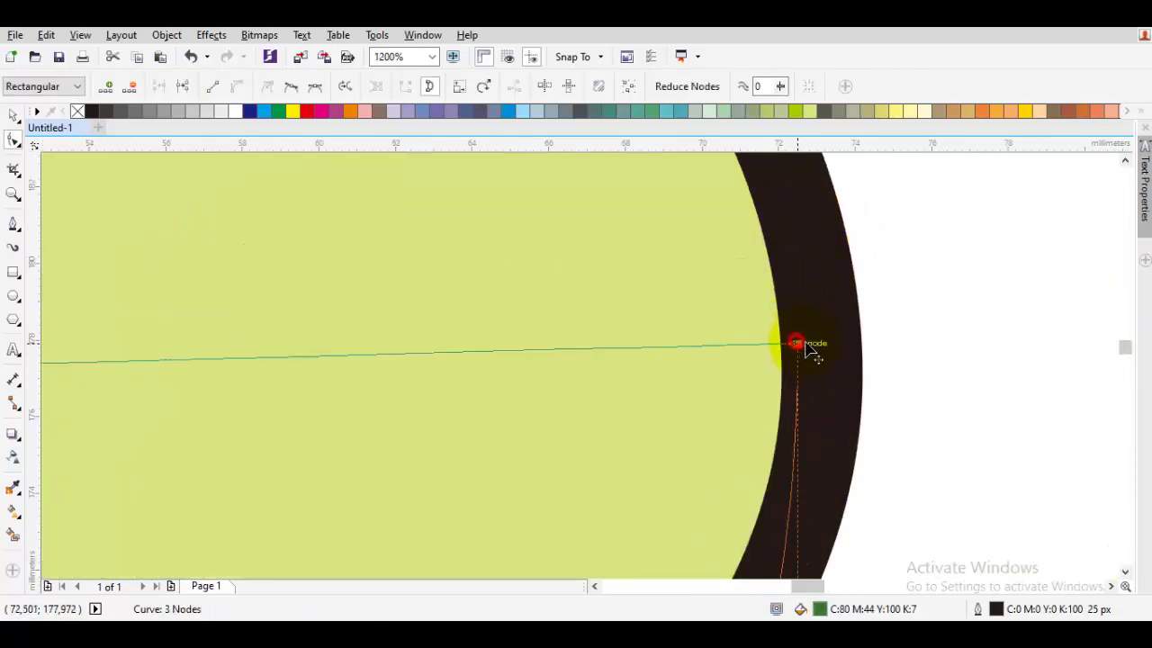
left_click_drag(807, 350, 823, 352)
scroll(822, 347, "down", 2)
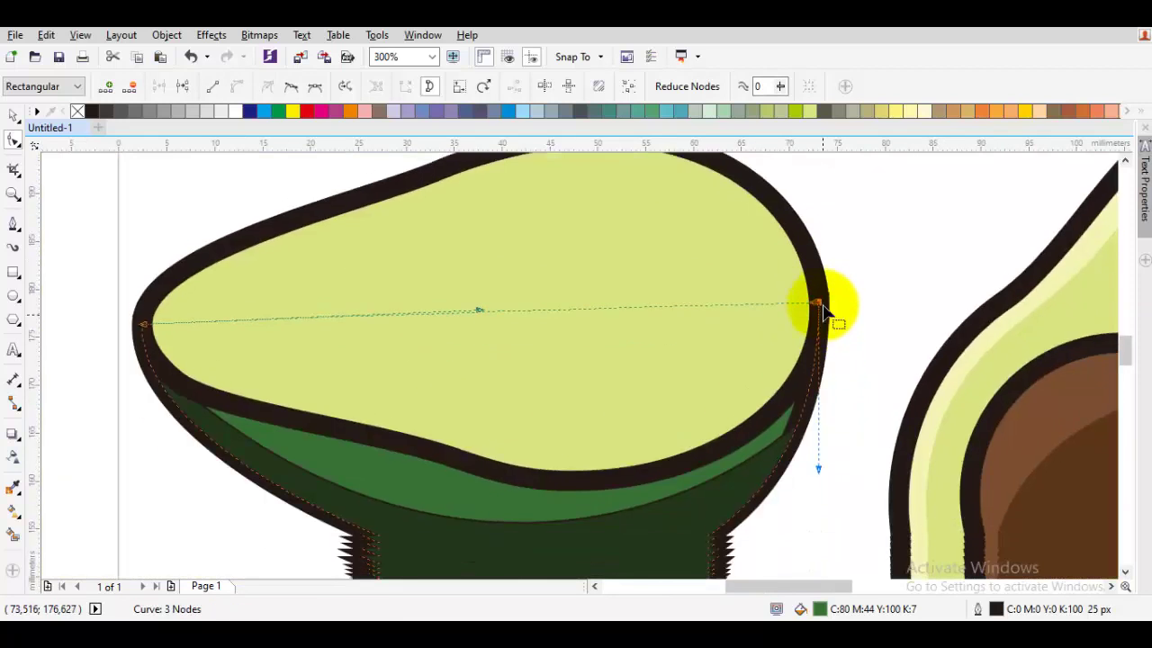
left_click_drag(822, 305, 823, 296)
left_click_drag(819, 464, 826, 461)
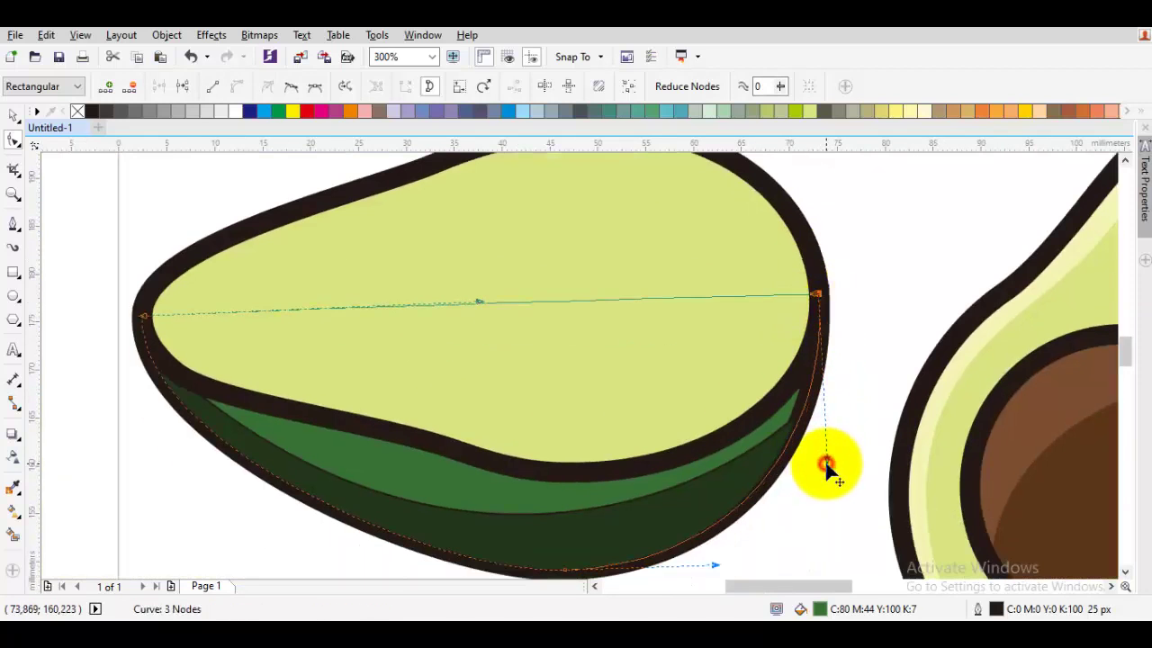
key("space")
key("Escape")
Step: Remove the outline from the dark green shading shape on the avocado skin
left_click_drag(701, 487, 729, 442)
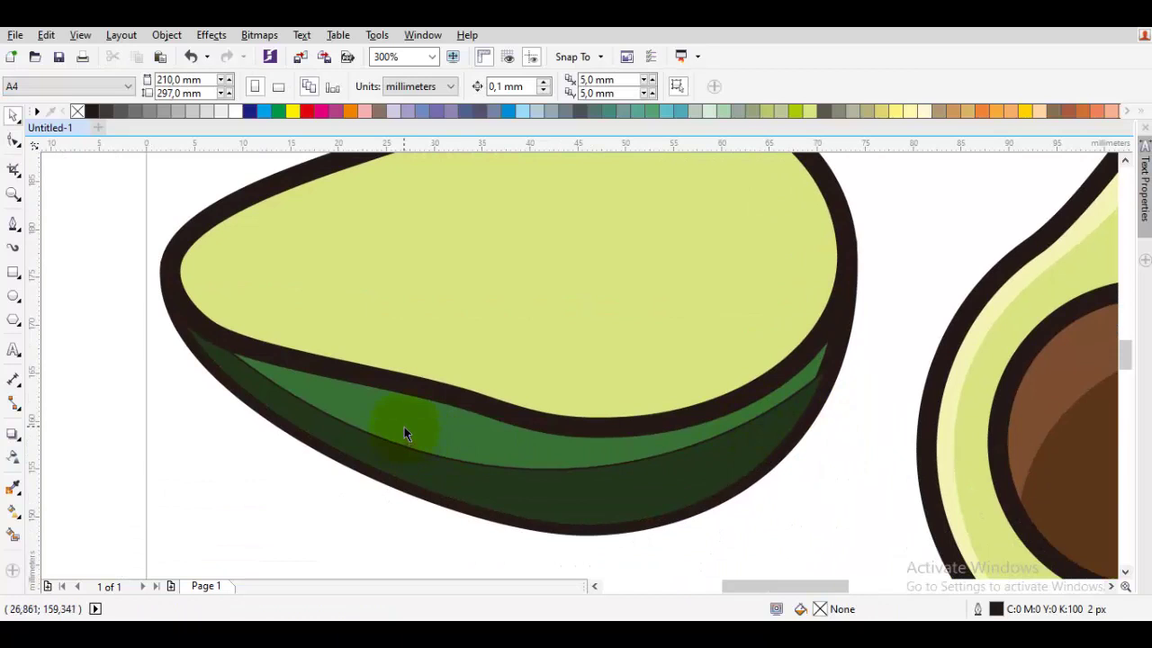
left_click(447, 469)
key("space")
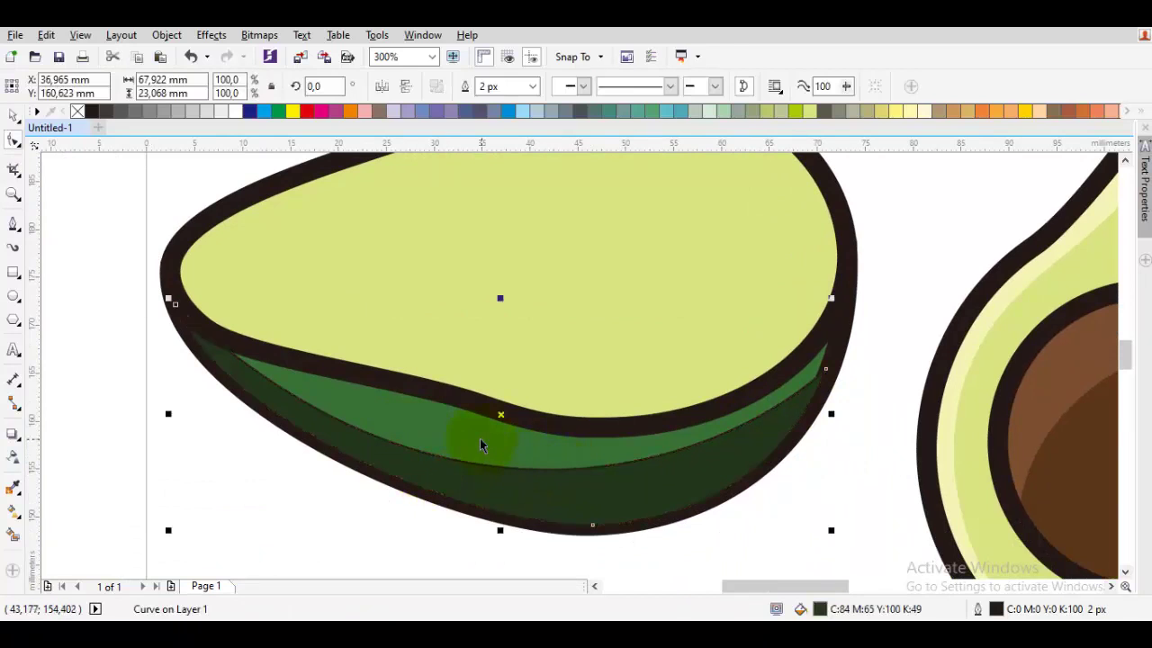
left_click(496, 507)
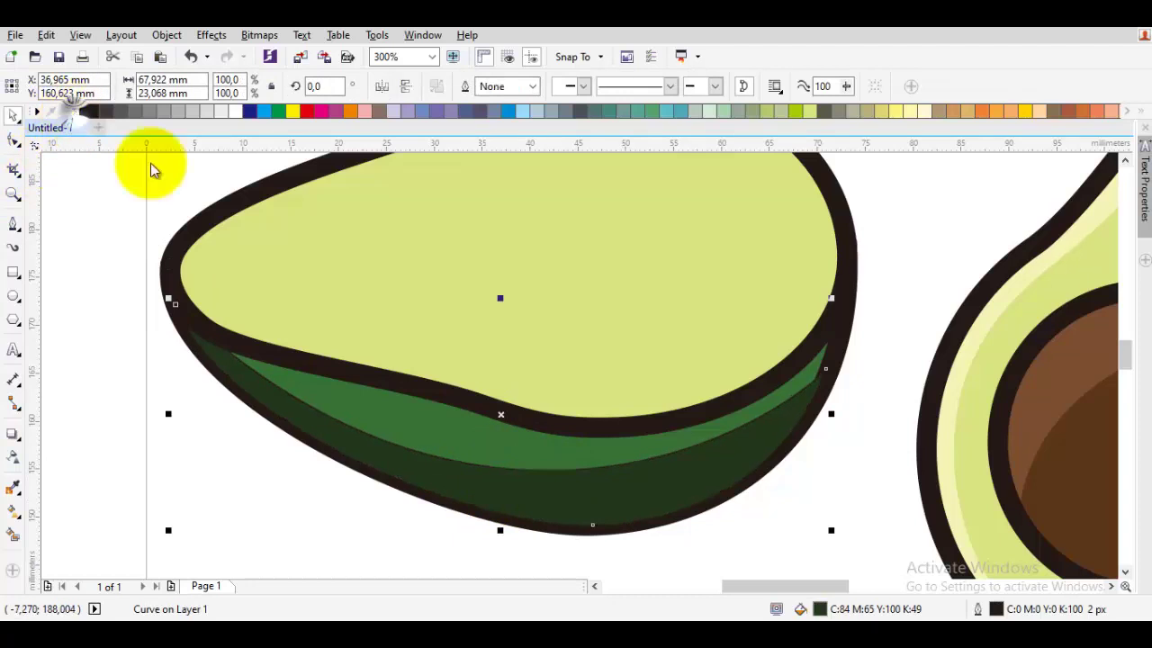
Step: Order the dark green shading in front of the green skin shape
right_click(511, 481)
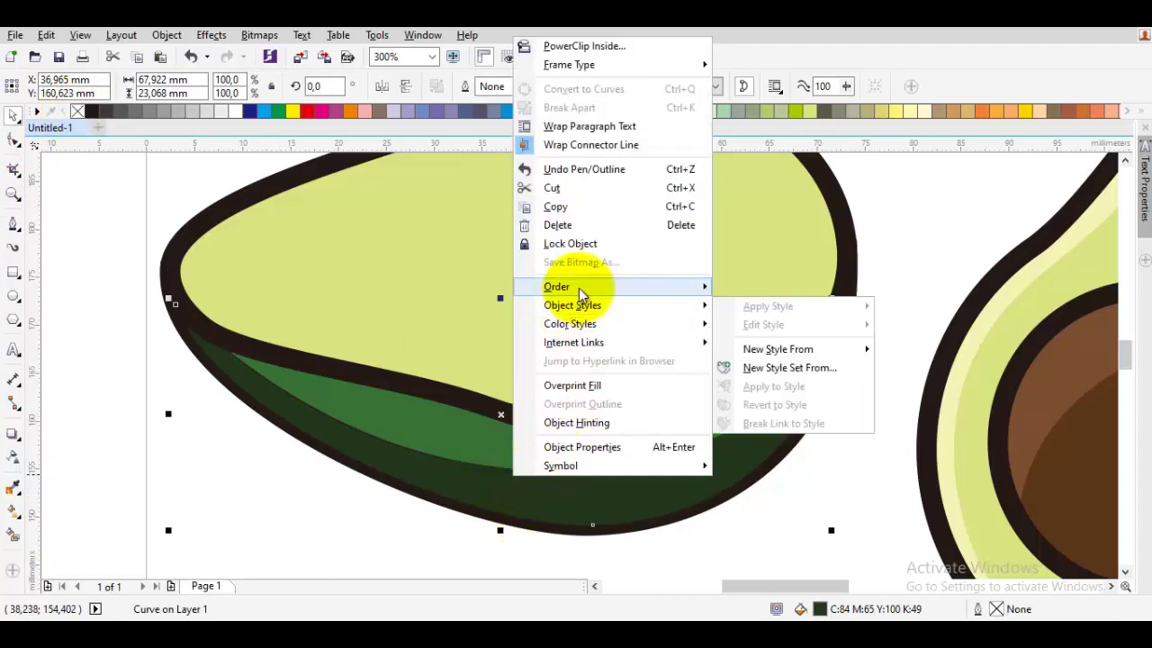
mouse_move(578, 288)
left_click(793, 411)
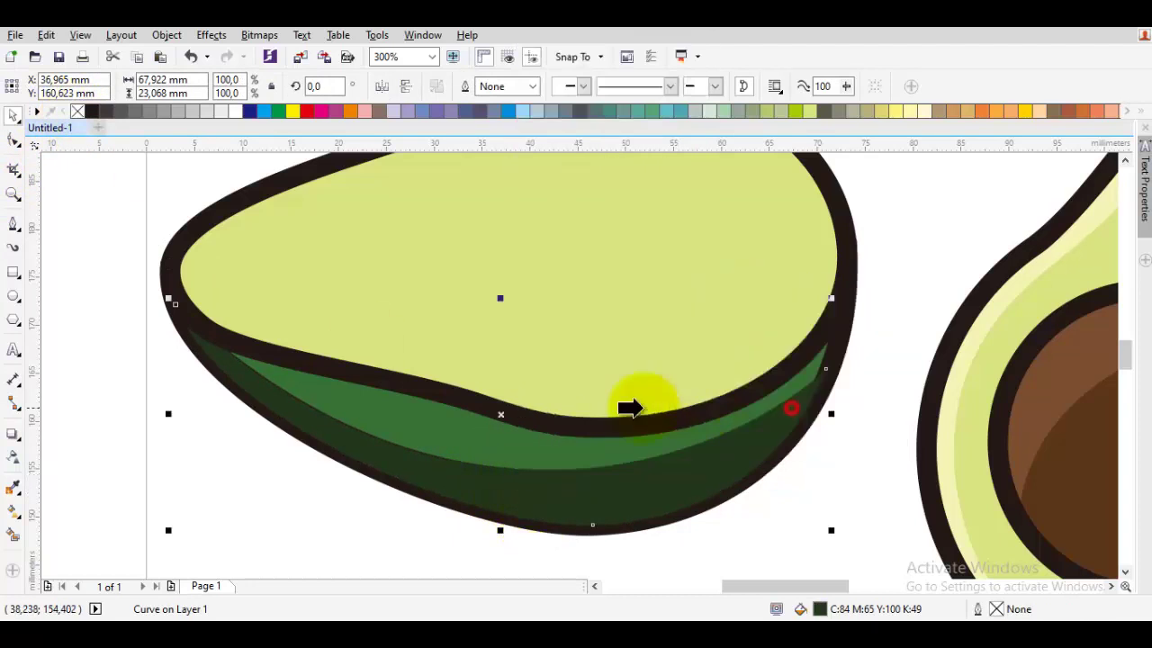
left_click(442, 429)
left_click(398, 531)
Step: Copy the upright avocado's dark brown seed circle onto the wide end of the horizontal avocado's flesh
scroll(645, 349, "down", 2)
left_click_drag(463, 369, 522, 360)
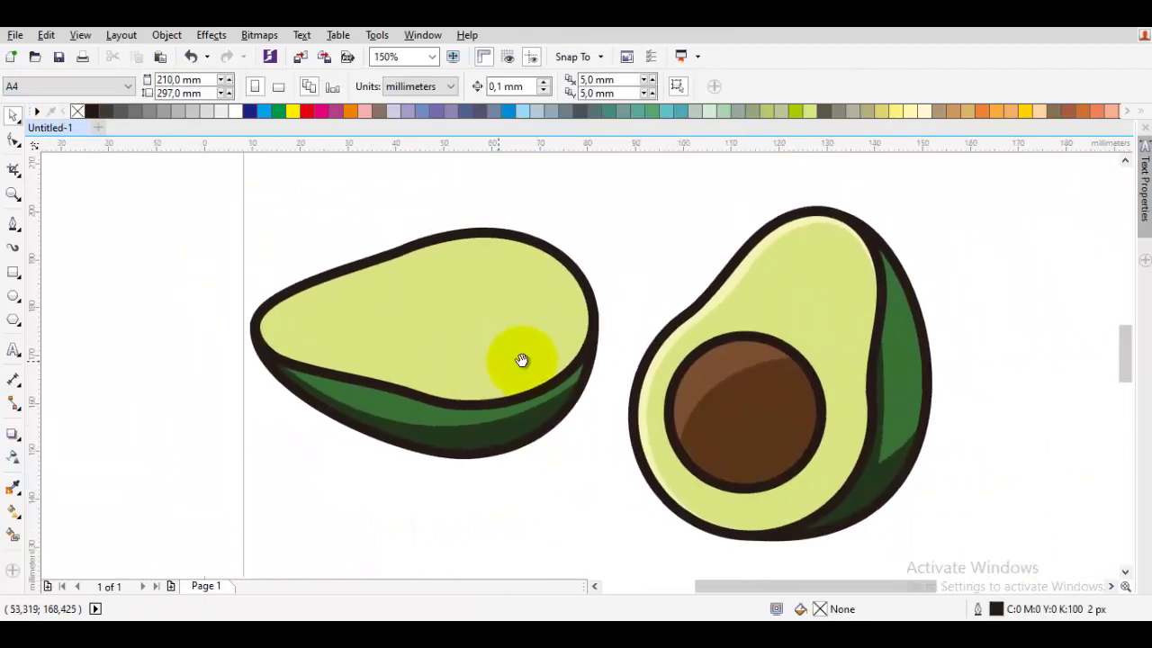
left_click_drag(748, 363, 502, 271)
key("ctrl+z")
left_click(794, 409)
left_click_drag(794, 415, 548, 323)
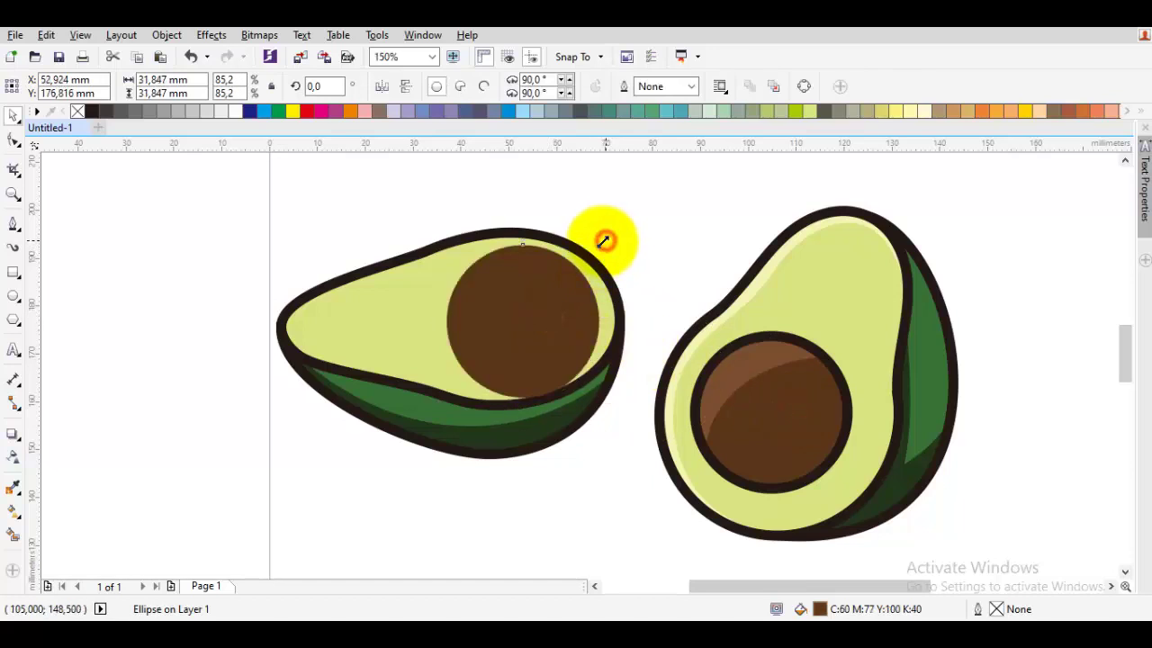
Step: Resize the copied seed to an ellipse about 26.8 by 25.0 mm and place it within the flesh's wide end
left_click_drag(604, 240, 527, 254)
scroll(532, 291, "up", 2)
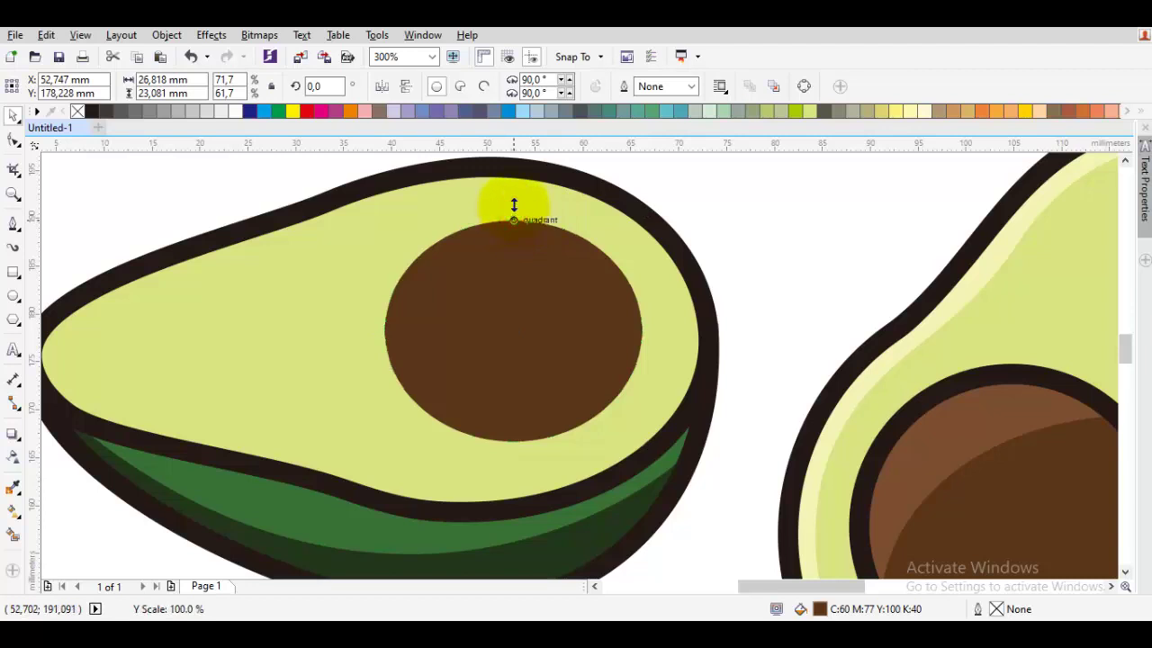
left_click_drag(517, 205, 515, 207)
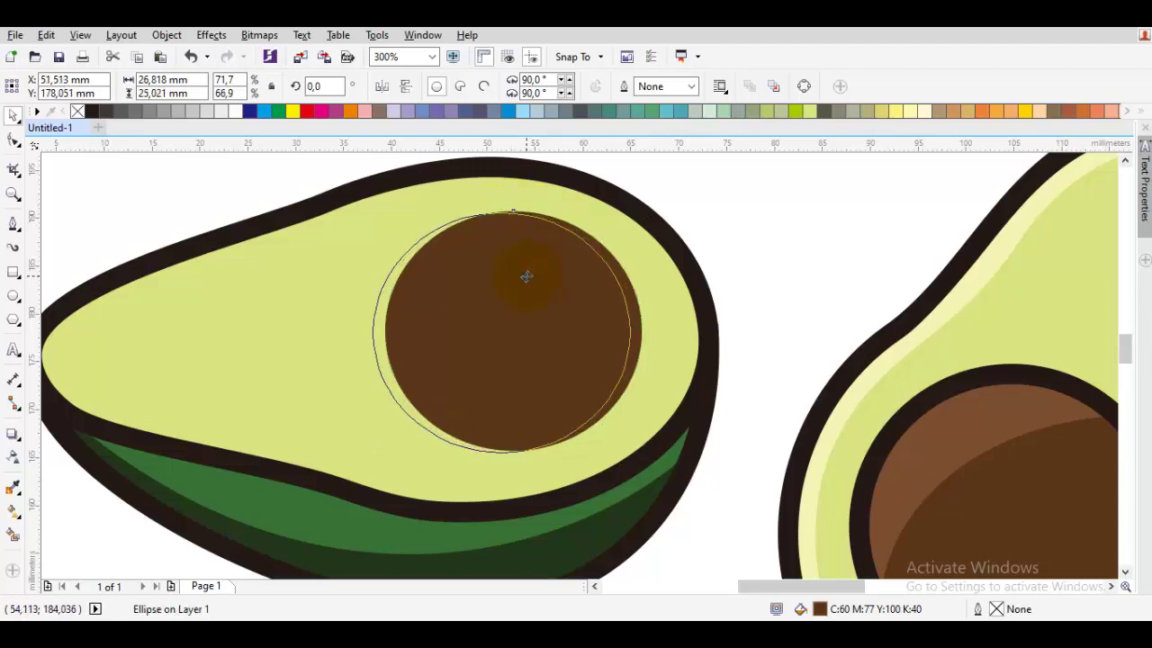
left_click_drag(526, 277, 528, 278)
scroll(508, 261, "down", 2)
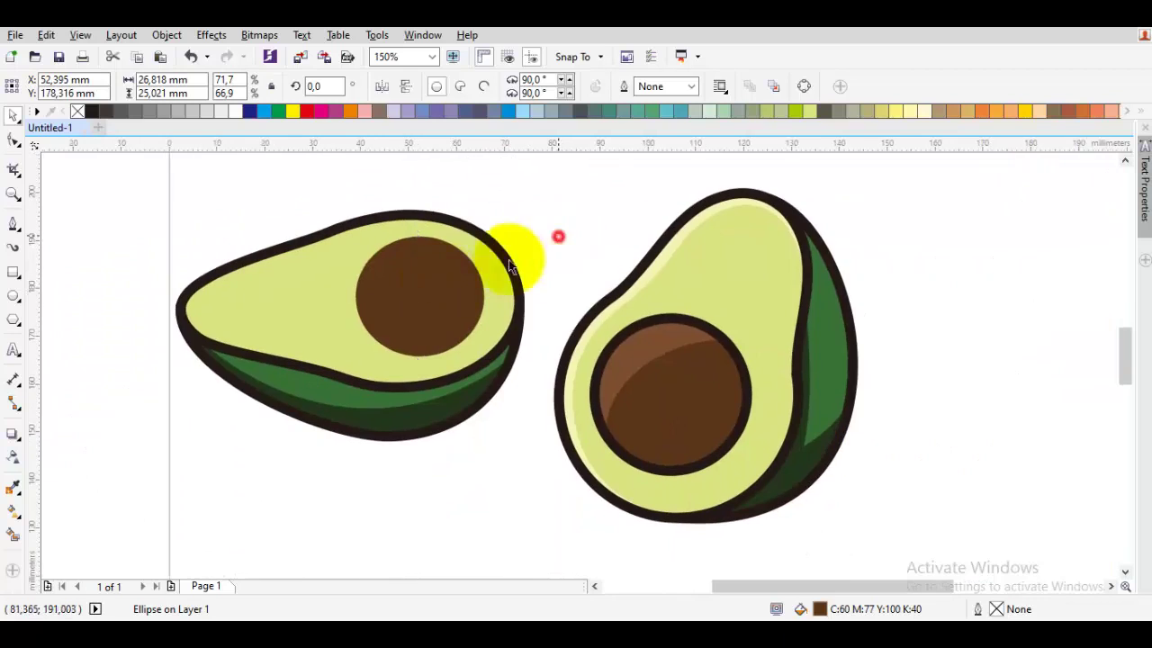
Step: Widen the horizontal avocado's seed to an ellipse about 29.9 by 25.0 mm, positioned within the flesh's wide end
left_click(422, 304)
scroll(423, 305, "up", 2)
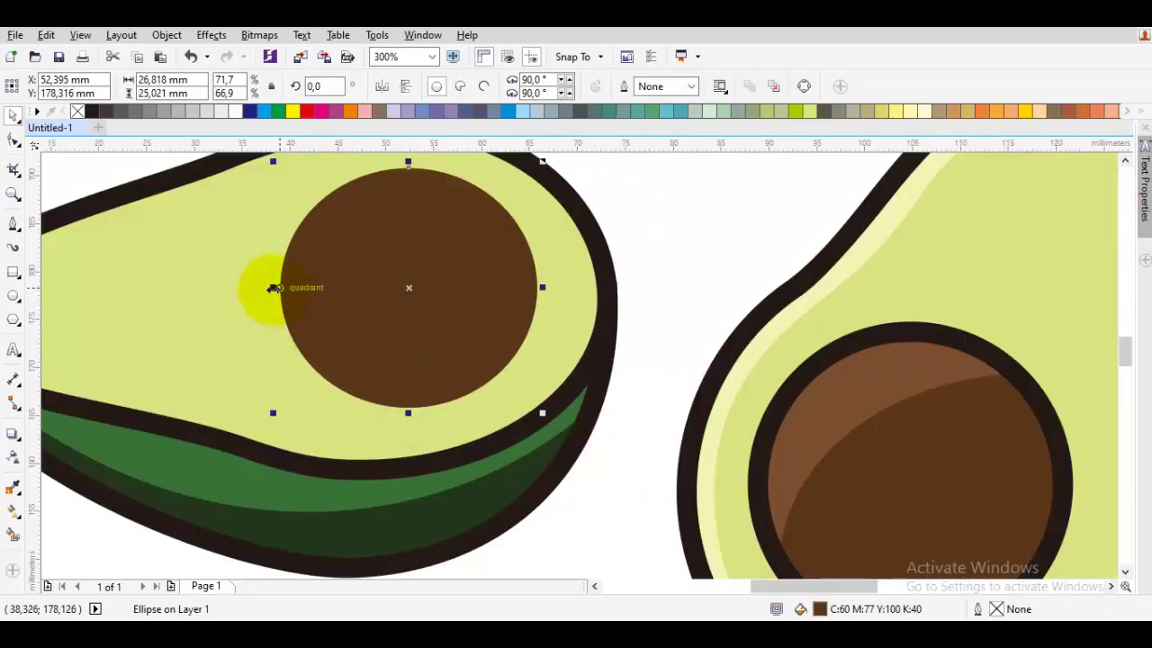
left_click_drag(273, 288, 253, 288)
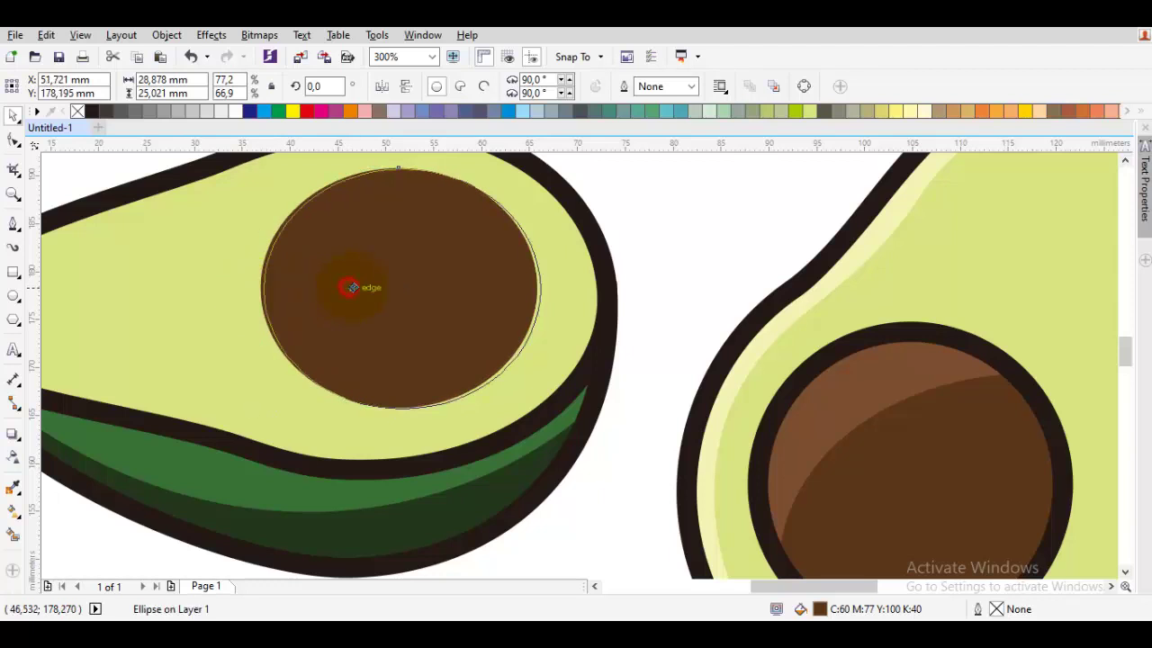
scroll(353, 287, "down", 2)
left_click(511, 267)
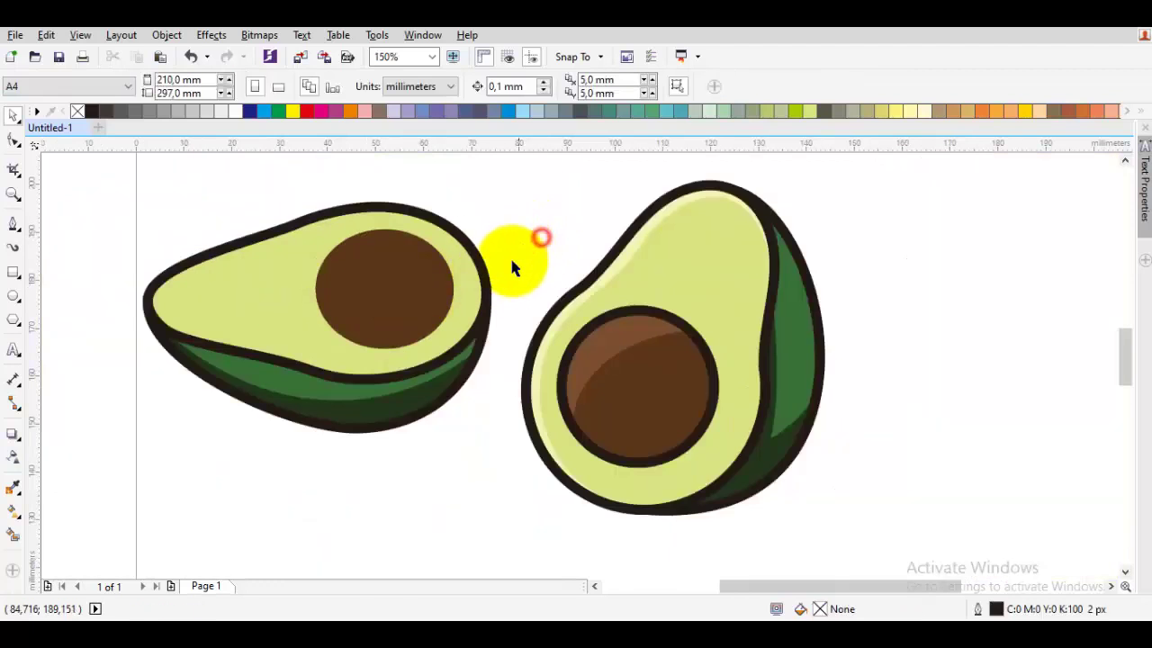
left_click_drag(474, 271, 567, 263)
scroll(462, 258, "up", 1)
left_click(461, 260)
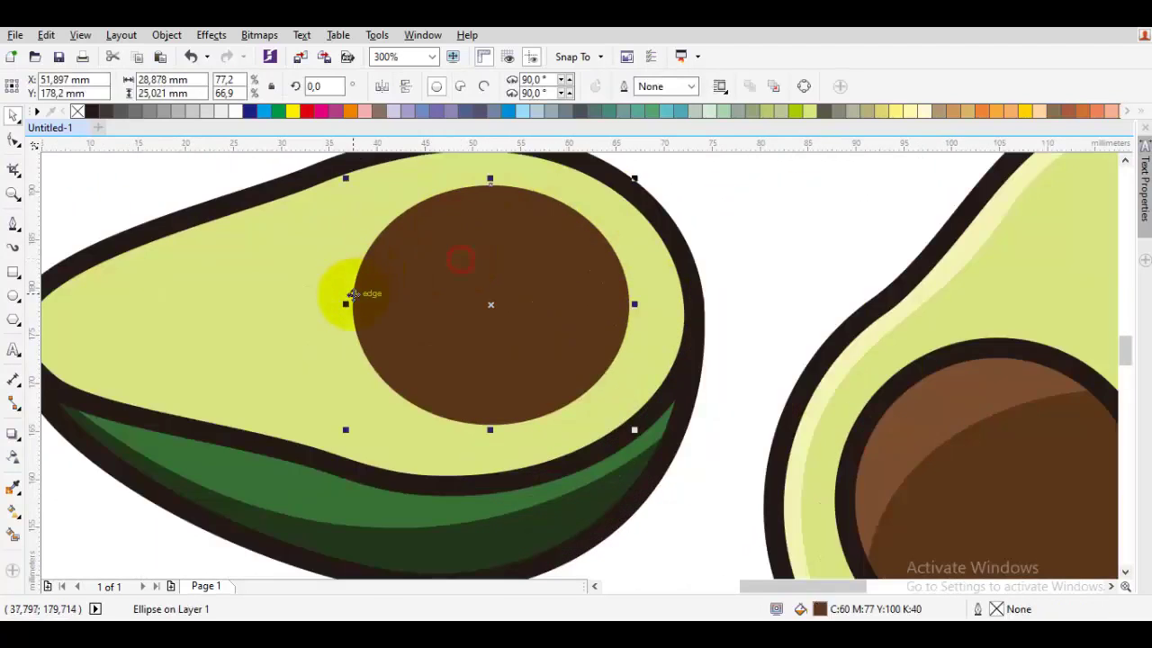
left_click_drag(342, 304, 329, 304)
scroll(420, 279, "down", 2)
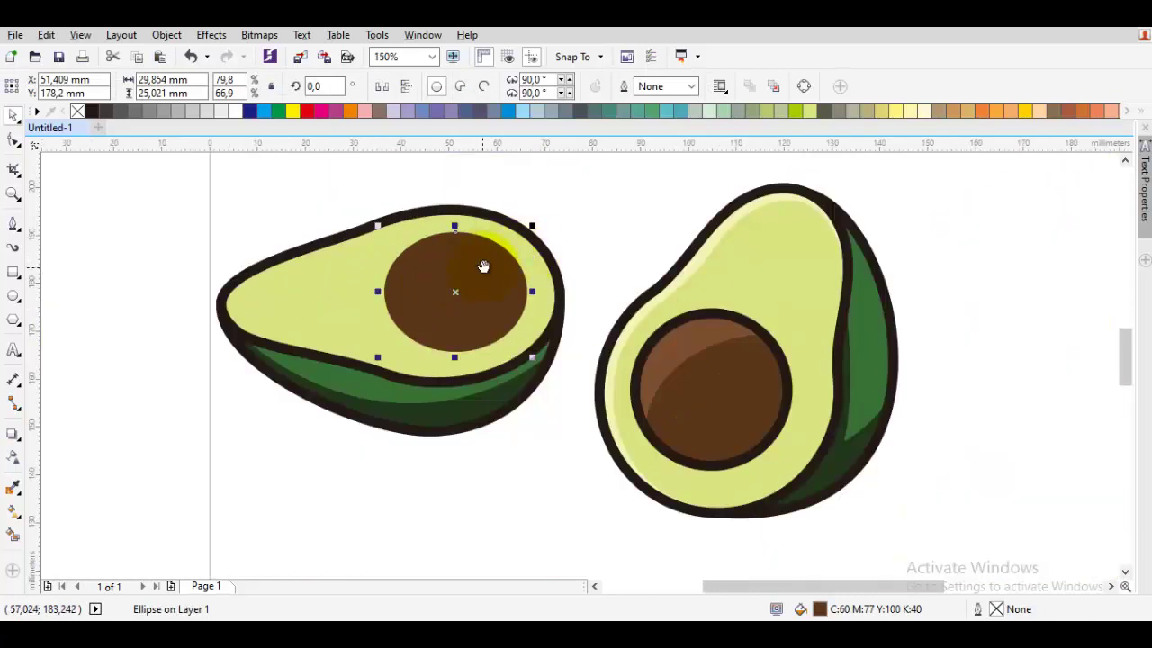
left_click(581, 231)
Step: Give the horizontal avocado's seed a 25 px outline
left_click(465, 290)
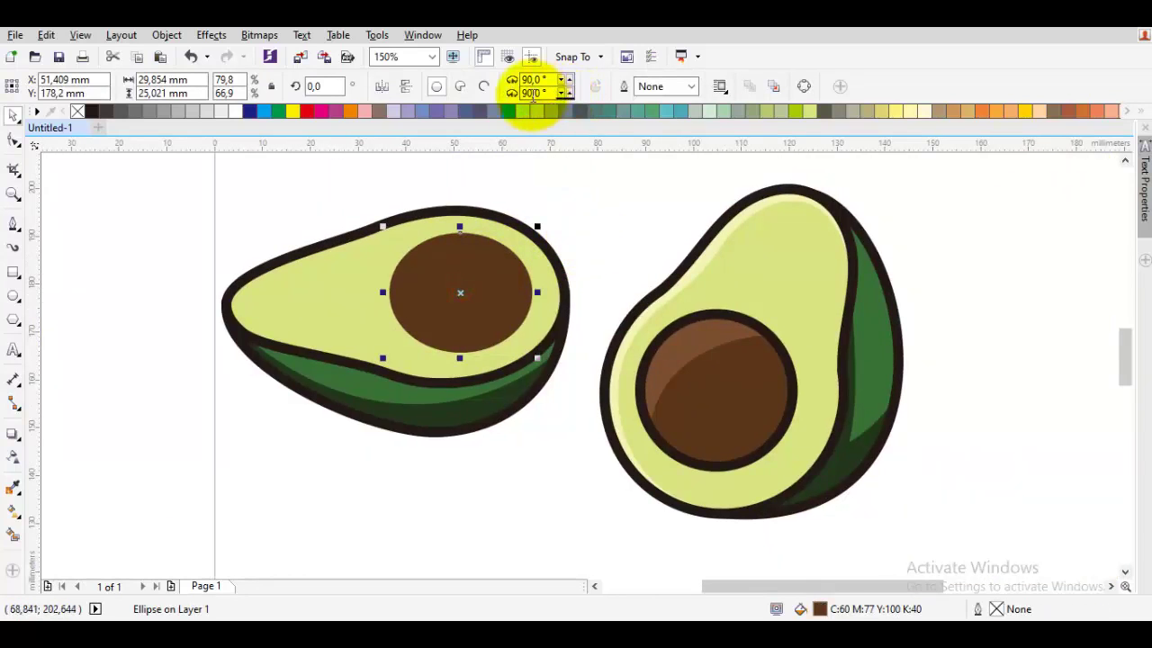
left_click(692, 90)
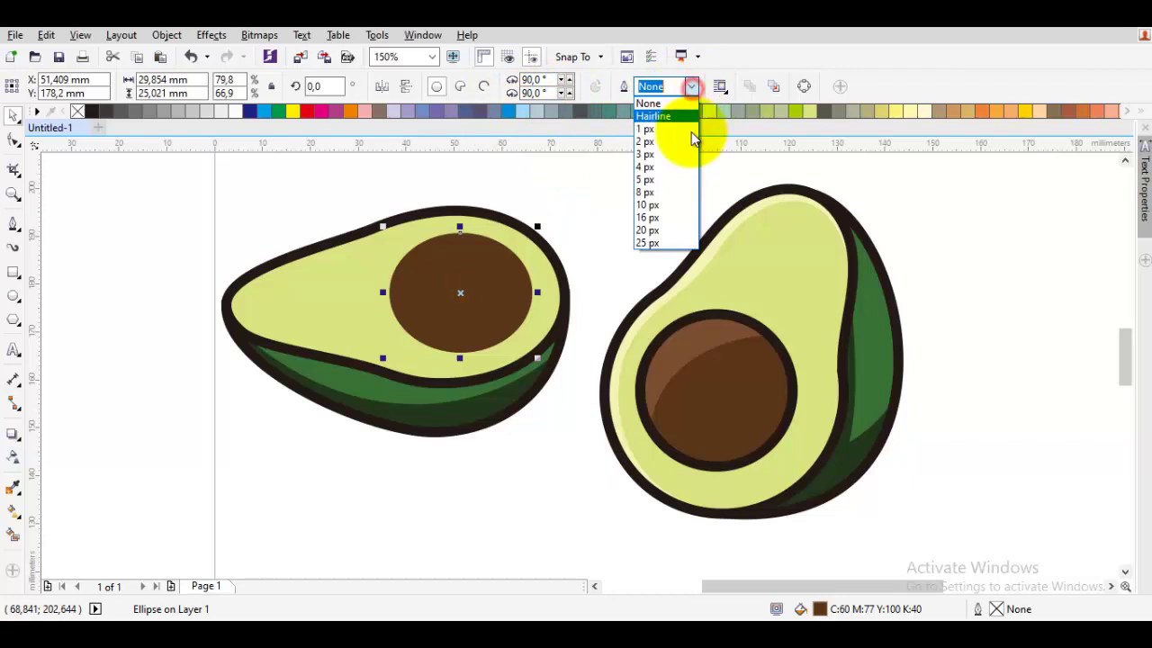
left_click(657, 245)
left_click(594, 216)
Step: Draw a closed curve with the Pen tool that arcs across the horizontal avocado's seed and encloses its upper-left part
scroll(501, 289, "up", 3)
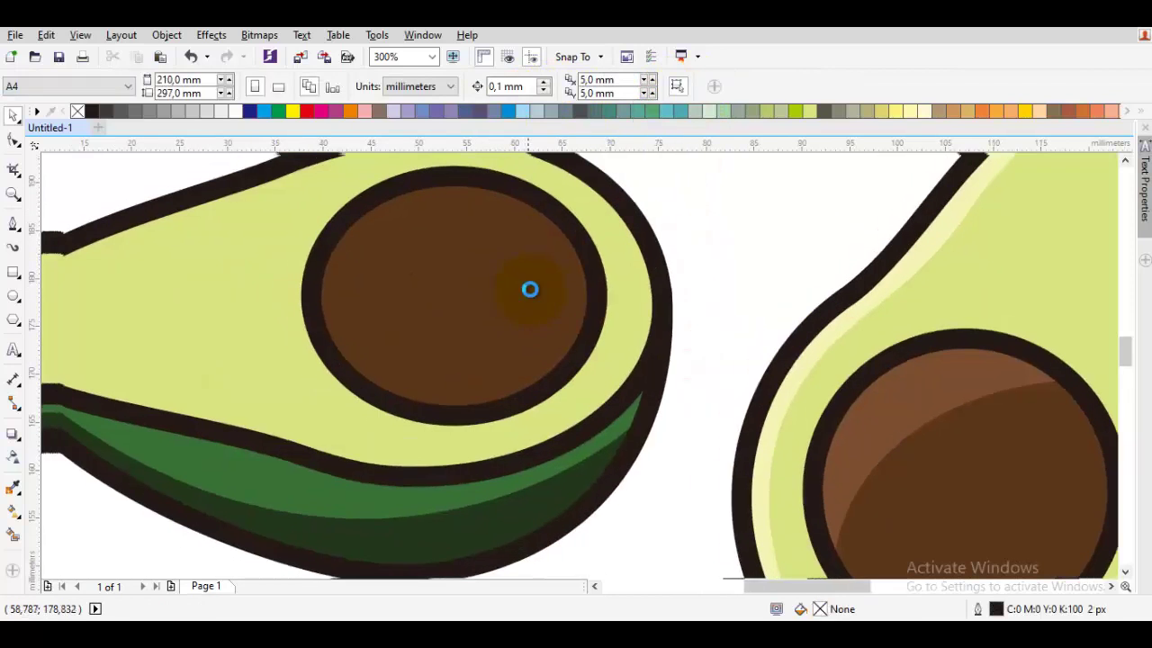
key("F5")
left_click_drag(529, 272, 535, 270)
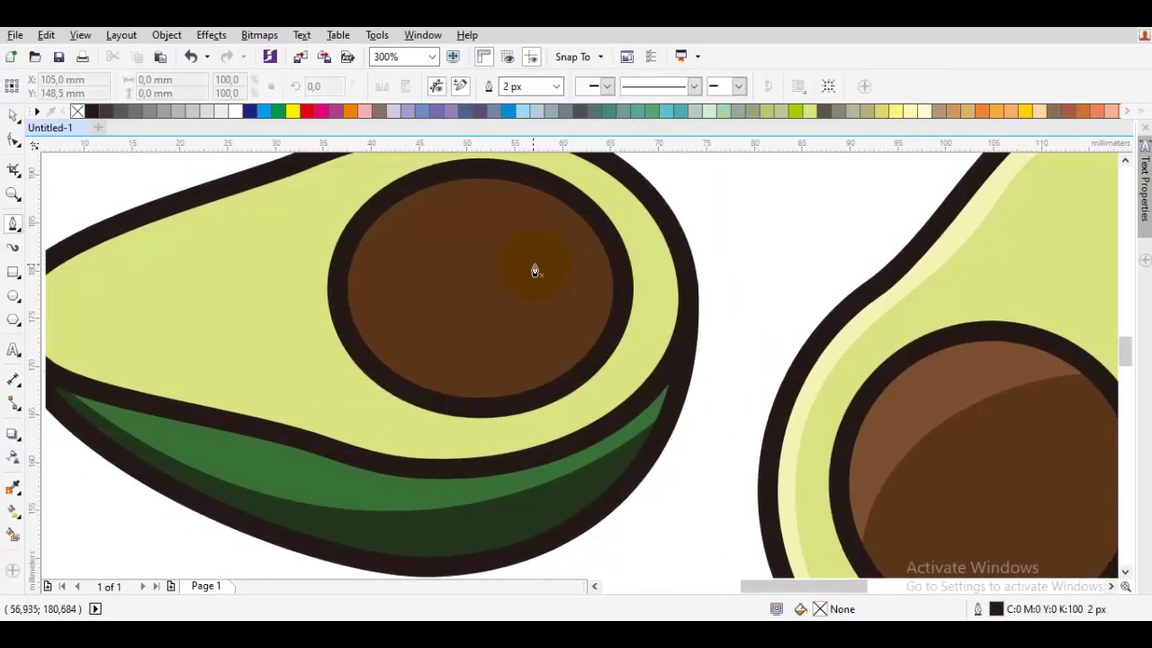
left_click_drag(317, 242, 434, 430)
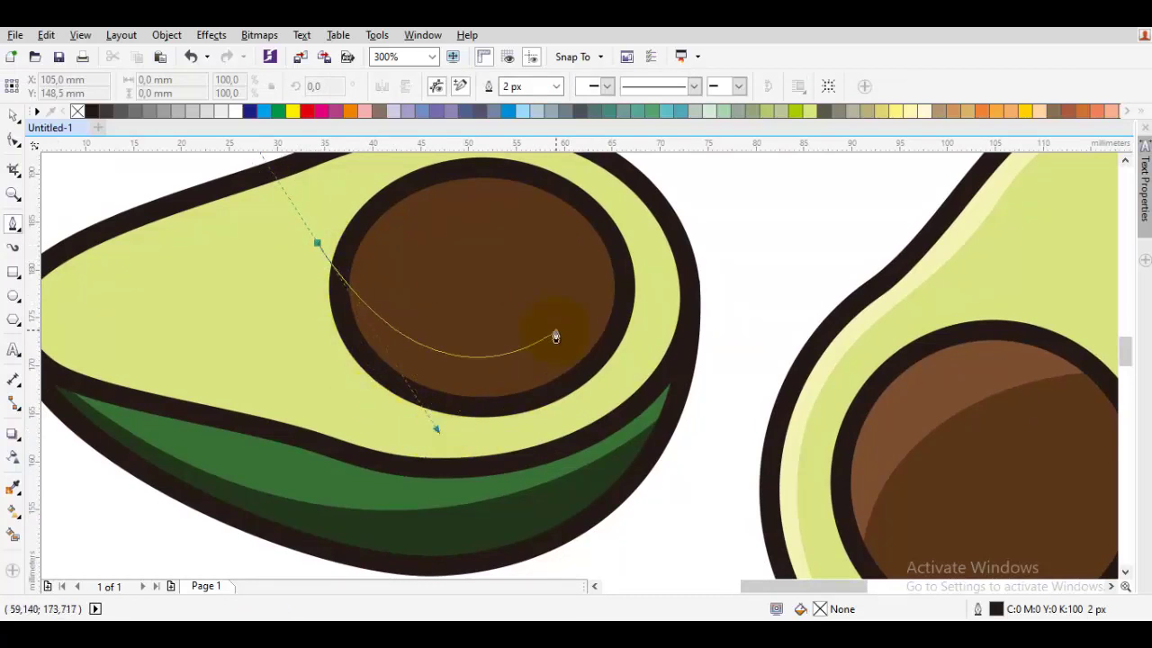
key("Escape")
left_click_drag(455, 240, 450, 266)
left_click_drag(648, 177, 297, 211)
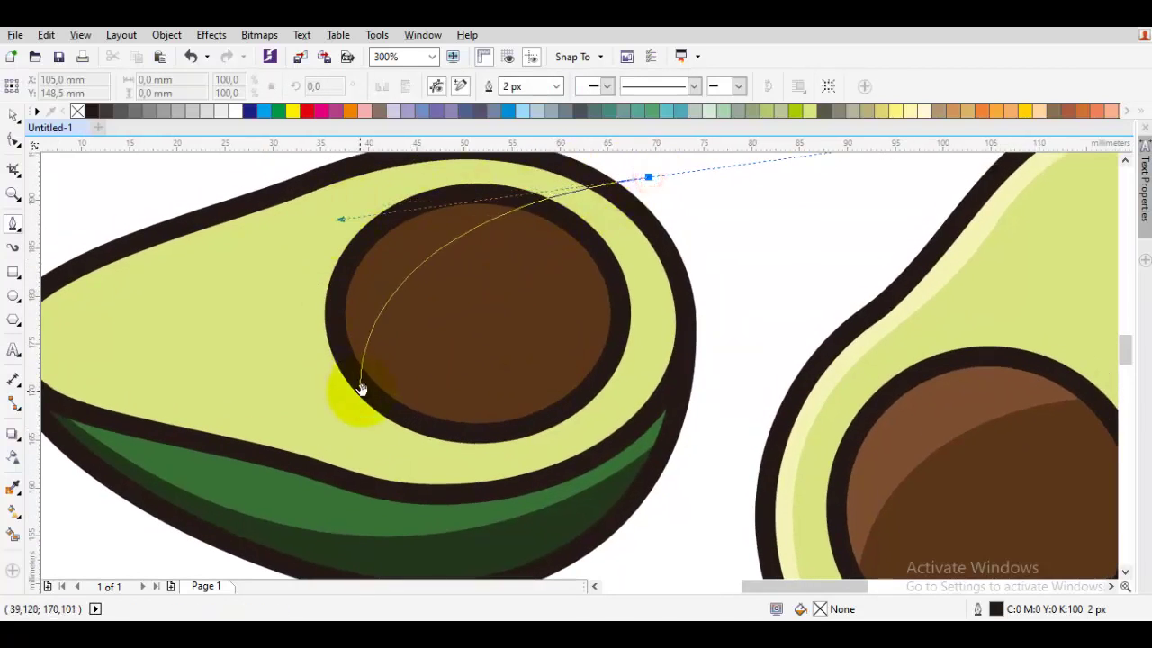
scroll(351, 385, "down", 2)
left_click_drag(284, 320, 358, 386)
left_click(511, 255)
left_click_drag(511, 256, 357, 180)
Step: Intersect the closed curve with the horizontal avocado's seed, and delete the leftover construction curve
key("space")
left_click(439, 326, "shift")
left_click(514, 86)
left_click(509, 236)
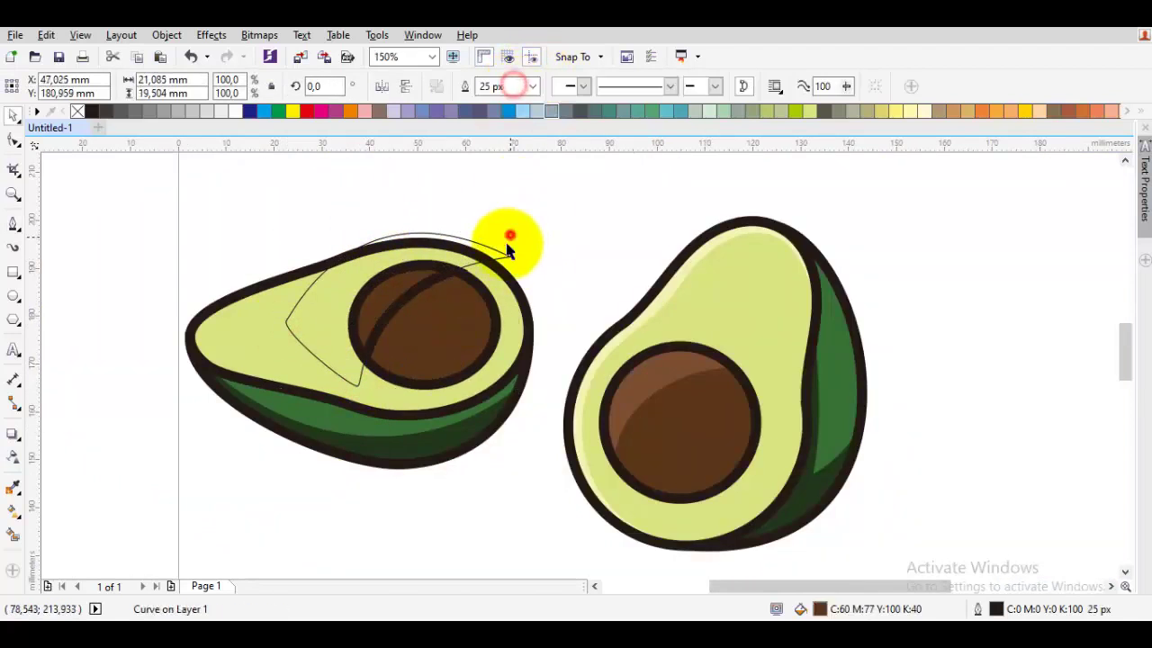
left_click(475, 254)
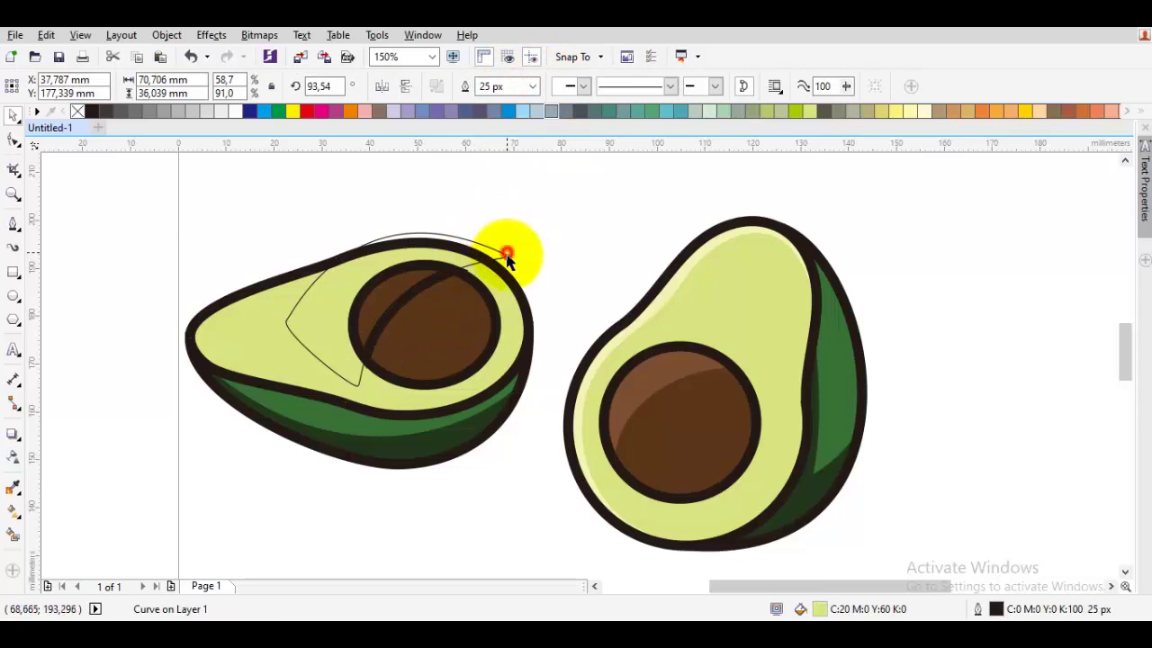
left_click(506, 254)
left_click(507, 258)
key("Delete")
Step: Fill the intersected seed piece with the light brown sampled from the upright avocado's seed highlight and remove its outline
scroll(427, 313, "up", 1)
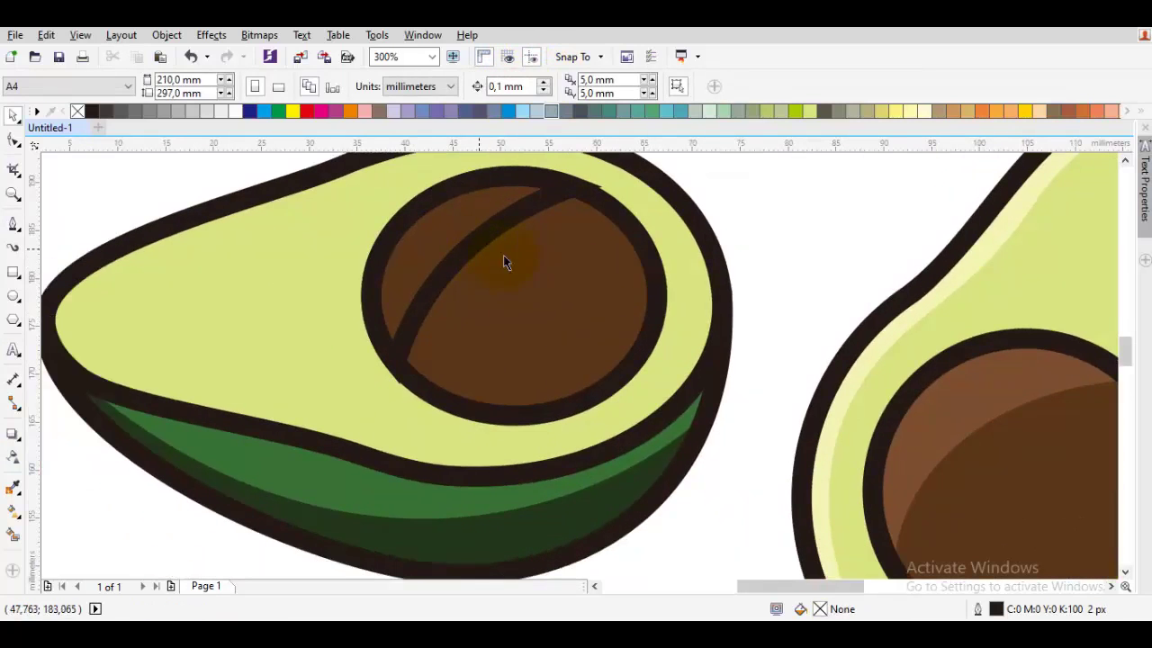
key("i")
left_click(935, 426)
left_click(436, 229)
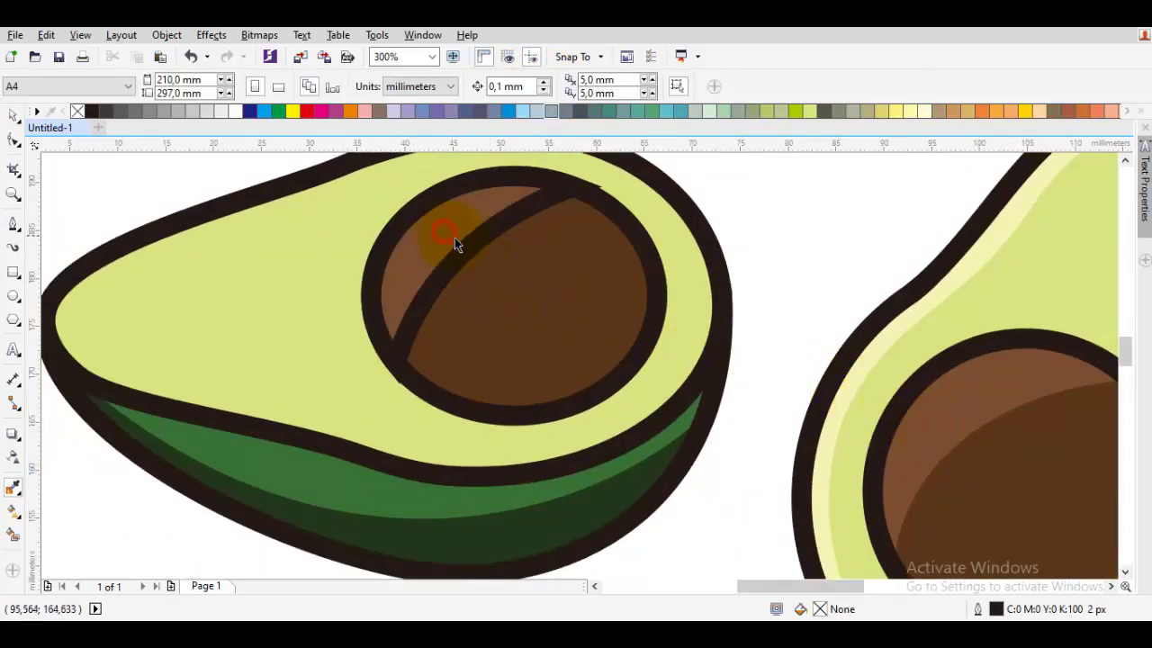
key("space")
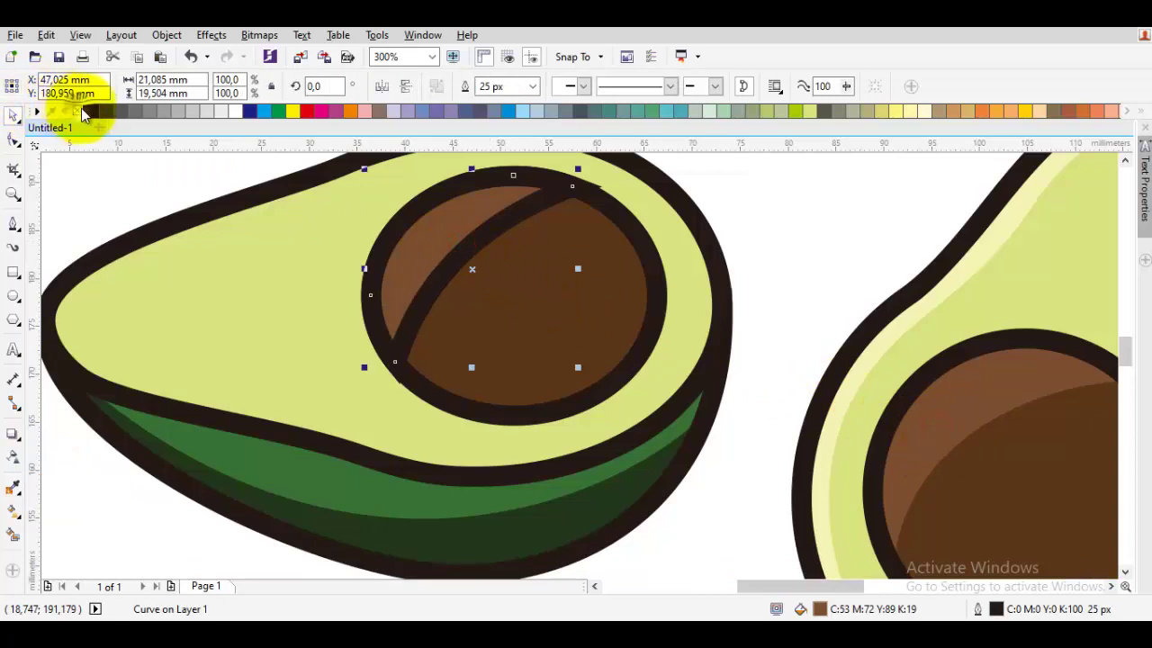
right_click(78, 110)
Step: Convert the horizontal avocado's seed outline to an object and order the light brown highlight in front of the dark brown seed
left_click(515, 274)
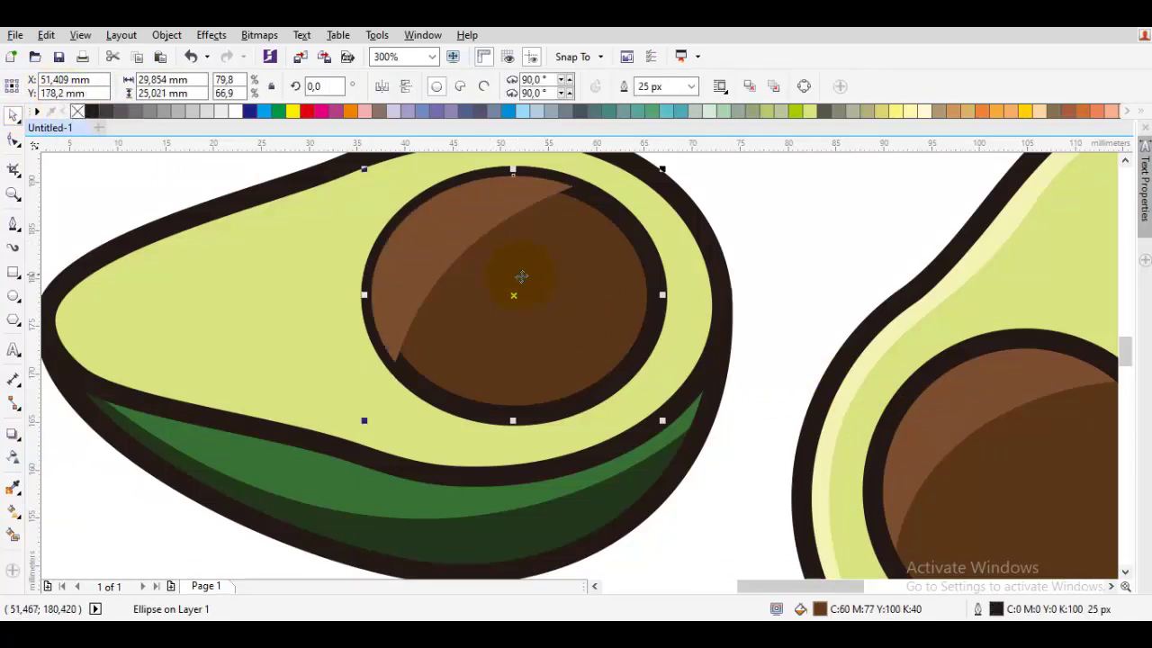
key("ctrl+shift+q")
left_click(452, 232)
right_click(454, 230)
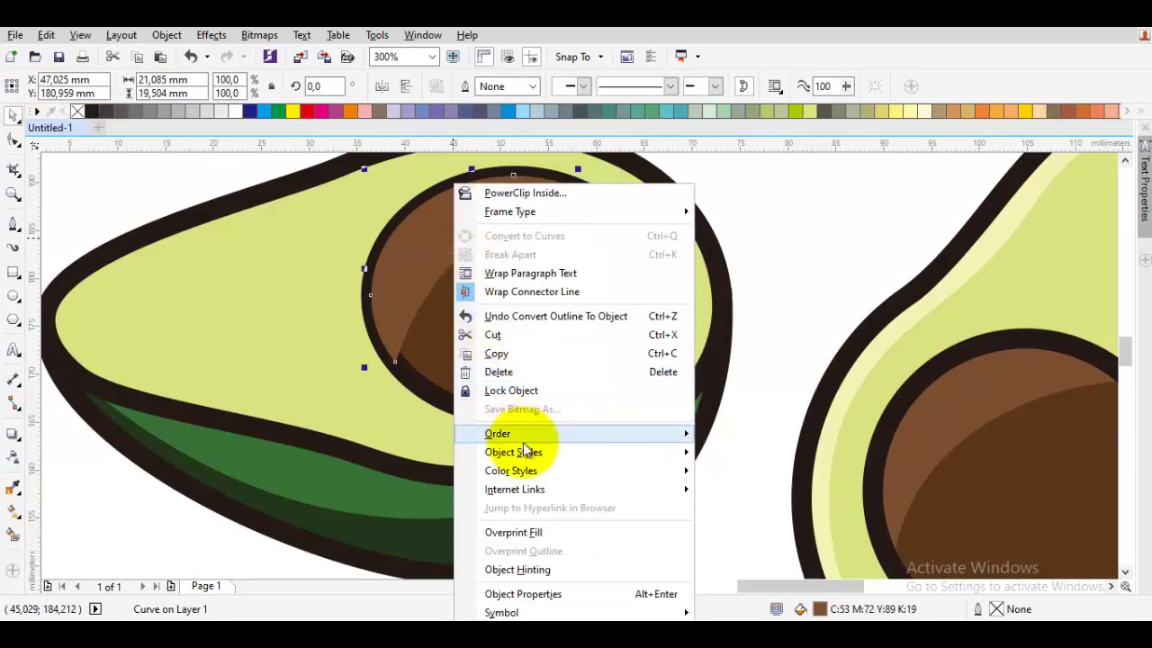
mouse_move(614, 444)
left_click(800, 560)
left_click(545, 296)
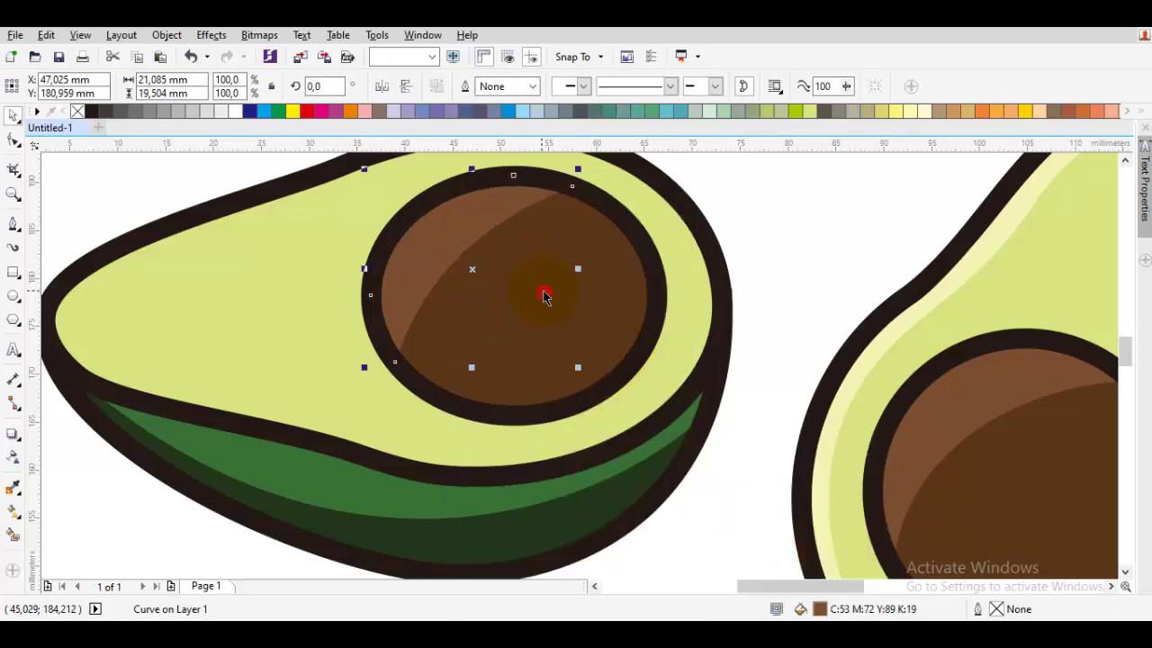
scroll(549, 300, "down", 1)
left_click(573, 242)
Step: Draw a Bezier curve just inside the horizontal flesh's edge, from below the seed around the narrow tip to above the seed
left_click_drag(530, 329, 501, 302)
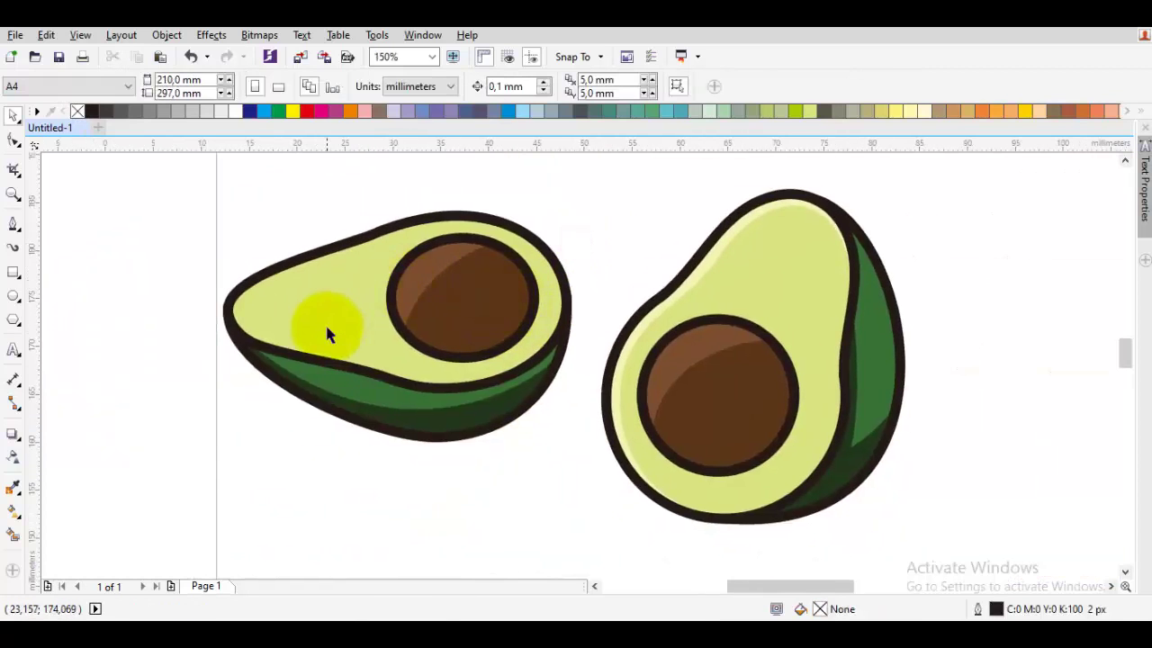
scroll(327, 327, "up", 1)
left_click_drag(374, 338, 409, 339)
key("F5")
key("b")
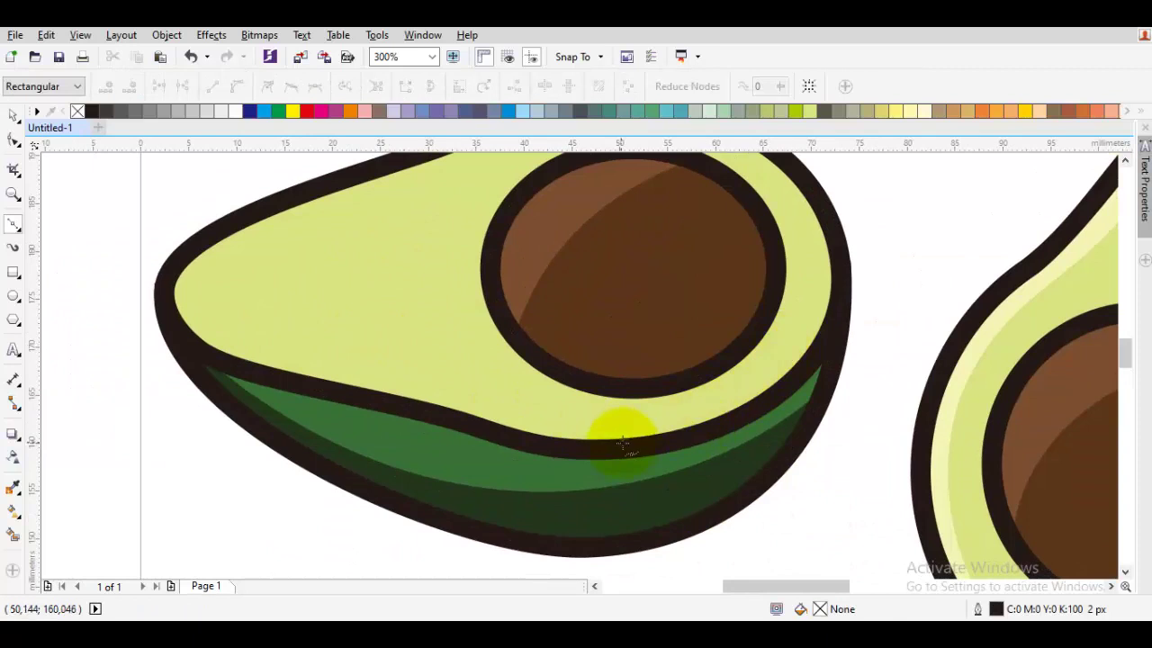
mouse_move(403, 377)
left_mouse_down()
mouse_move(612, 416)
mouse_move(620, 406)
left_mouse_up()
left_click_drag(508, 381, 354, 356)
left_click_drag(471, 289, 535, 292)
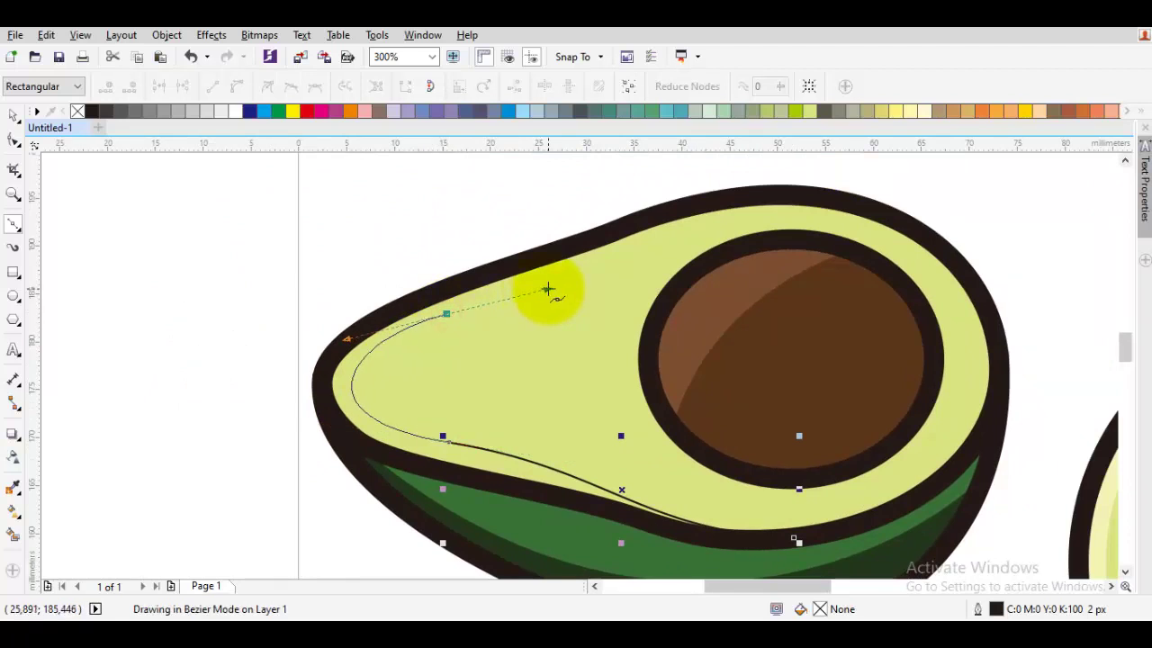
key("ctrl+z")
left_click_drag(465, 312, 591, 279)
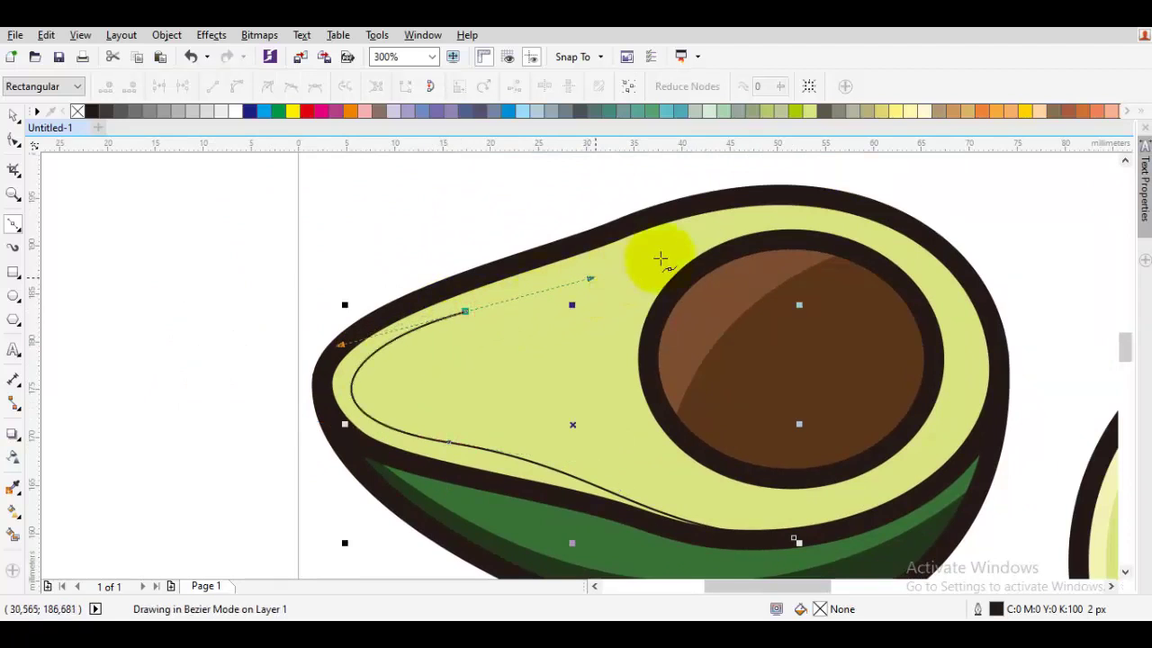
scroll(669, 259, "up", 1)
scroll(782, 232, "down", 1)
left_click_drag(878, 225, 856, 285)
Step: Close the Bezier curve with a wide loop outside the horizontal avocado, back to its start node below the seed
scroll(766, 257, "down", 2)
left_click_drag(527, 216, 496, 229)
left_click_drag(301, 336, 375, 417)
left_click_drag(541, 465, 654, 463)
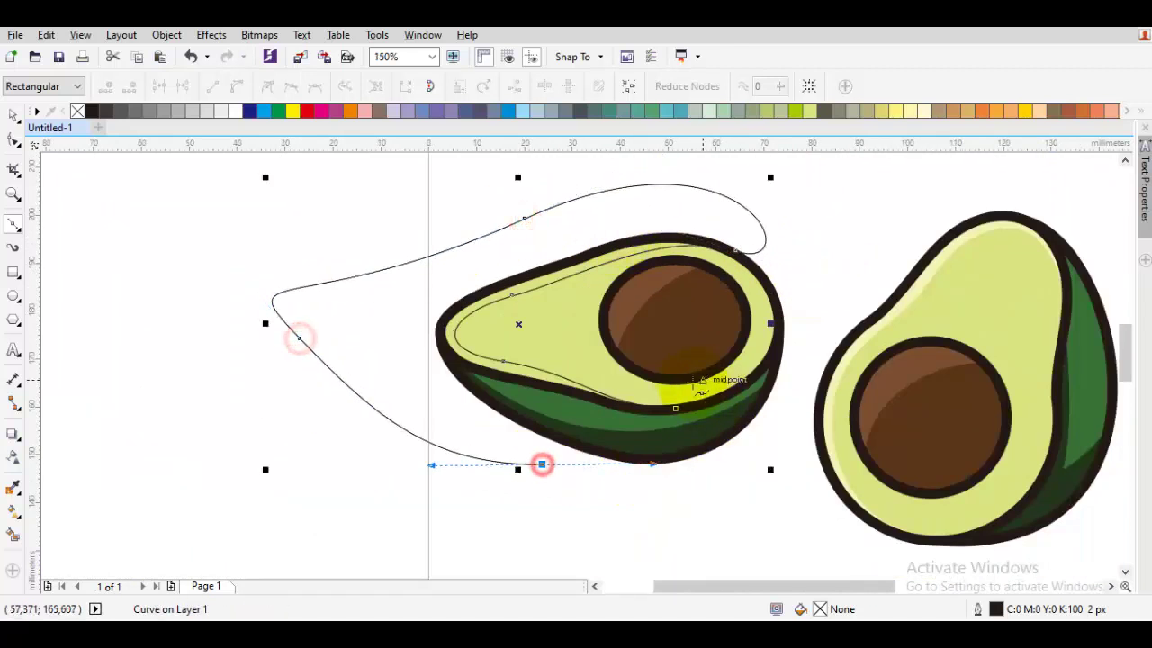
left_click(675, 407)
Step: Intersect the closed curve with the horizontal avocado's light green flesh, and delete the leftover curve
key("space")
left_click(548, 335, "shift")
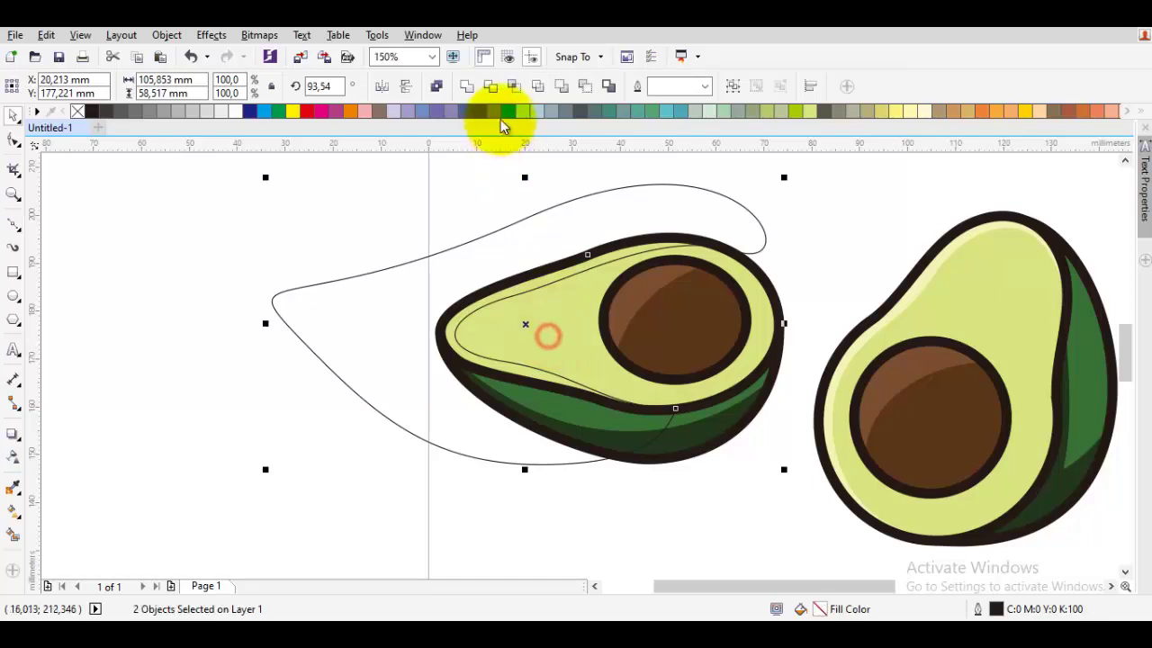
left_click(514, 86)
left_click(404, 298)
key("Delete")
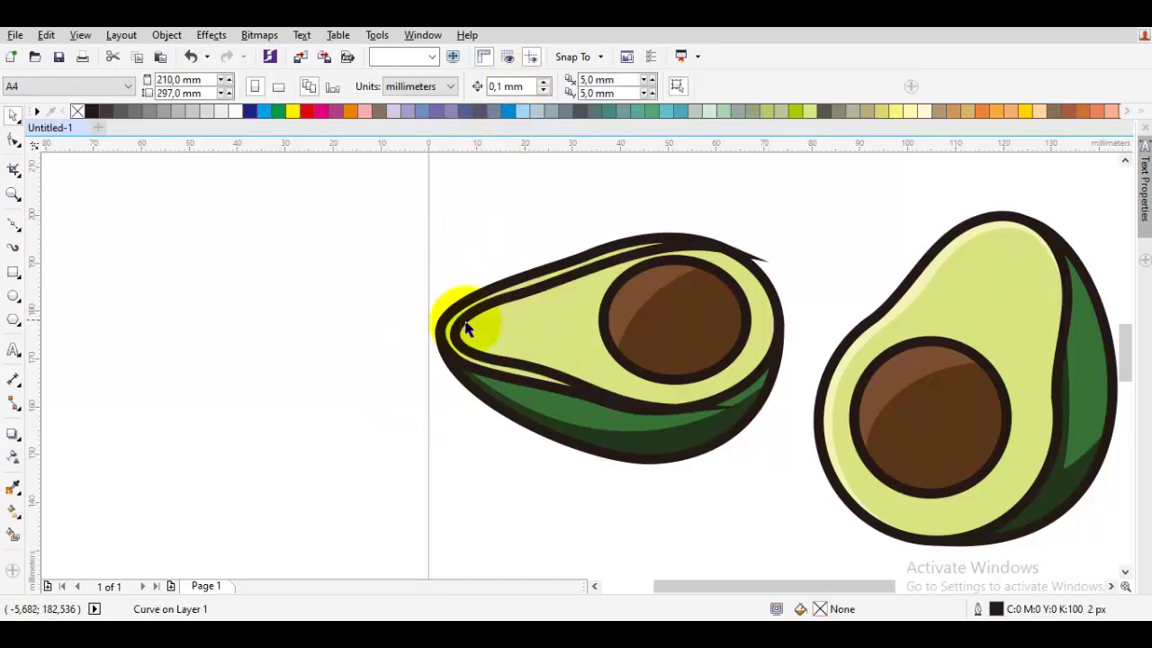
Step: Remove the intersected rim piece's outline and fill it with the pale yellow (C7 M0 Y38 K0) sampled from the upright avocado's highlight
left_click(466, 322)
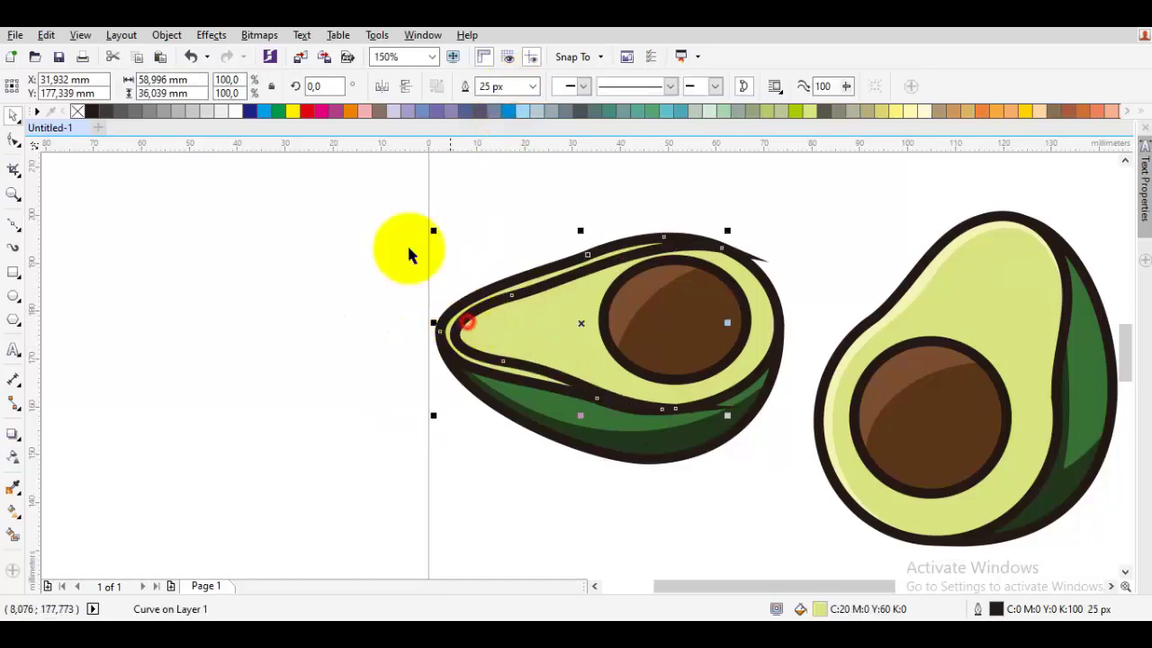
right_click(79, 114)
key("i")
left_click(915, 295)
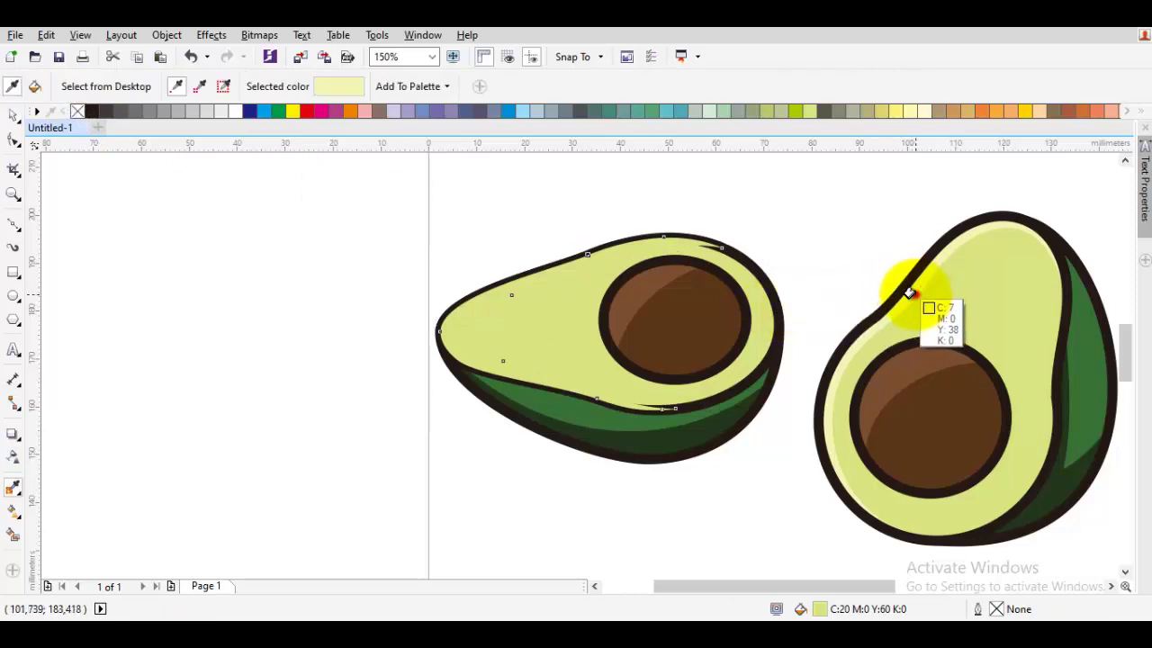
scroll(451, 319, "up", 1)
left_click(450, 325)
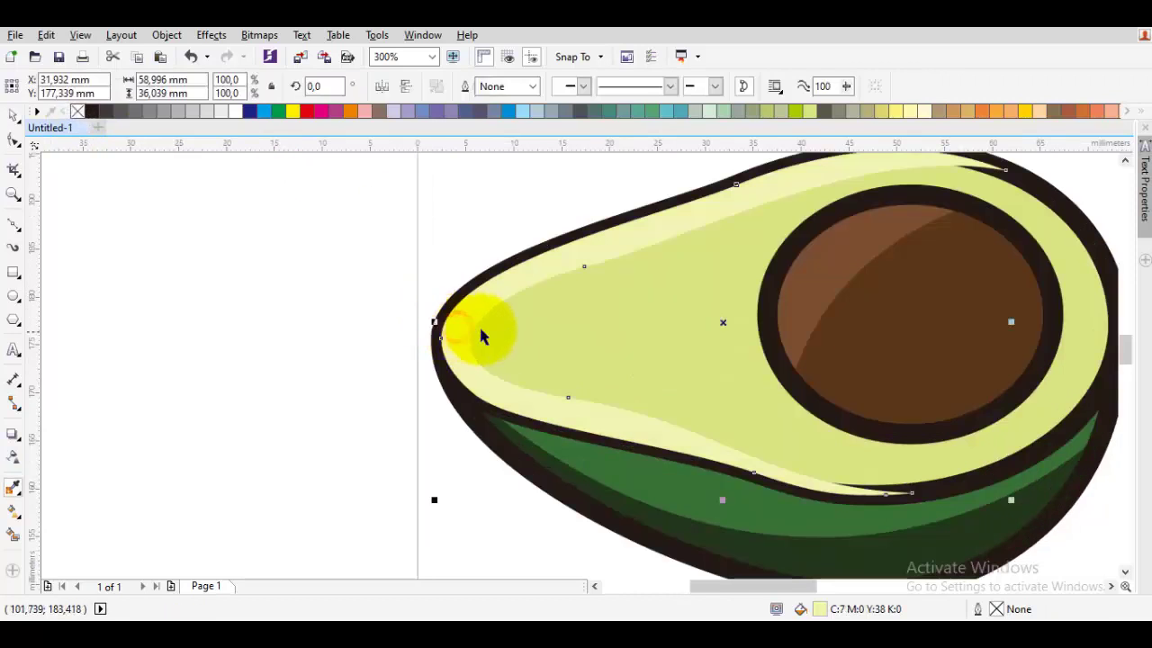
Step: Convert the outline of the horizontal avocado's light green flesh to an object
left_click(655, 313)
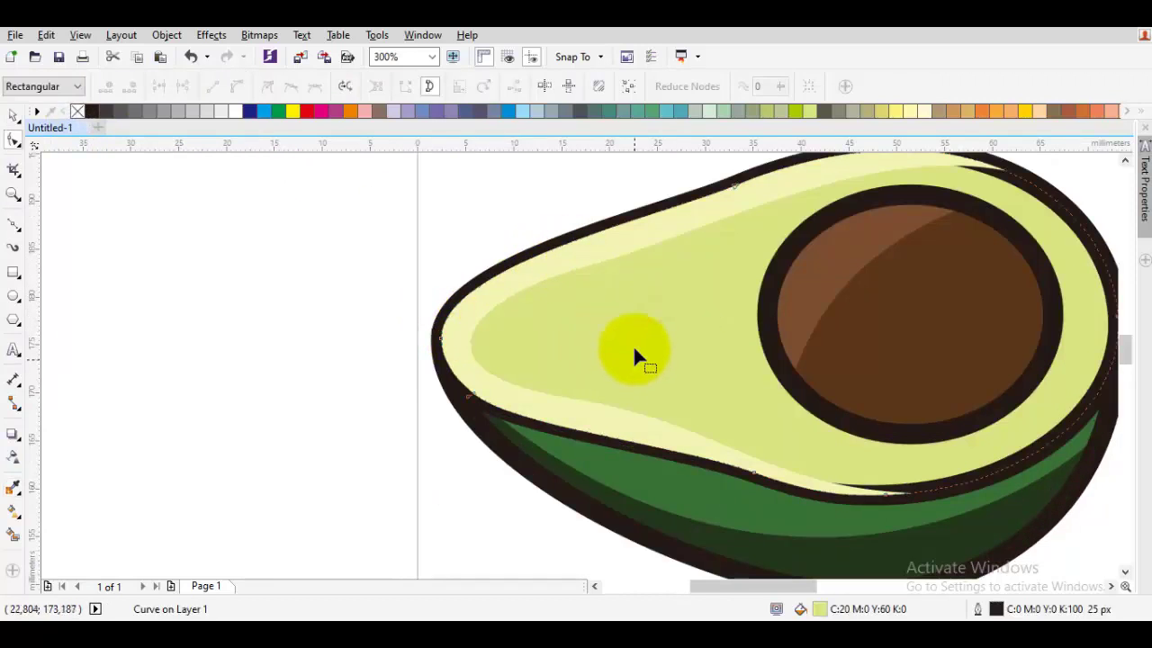
key("space")
left_click_drag(653, 322, 617, 362)
key("ctrl+z")
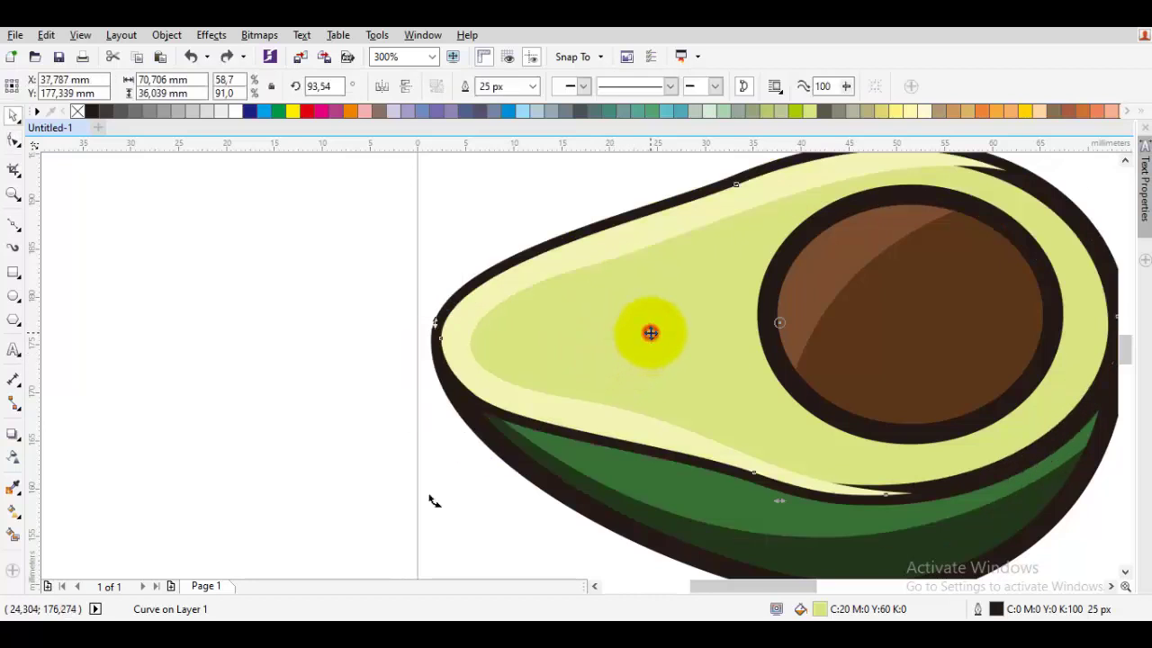
scroll(652, 333, "down", 1)
left_click_drag(713, 324, 617, 334)
key("Escape")
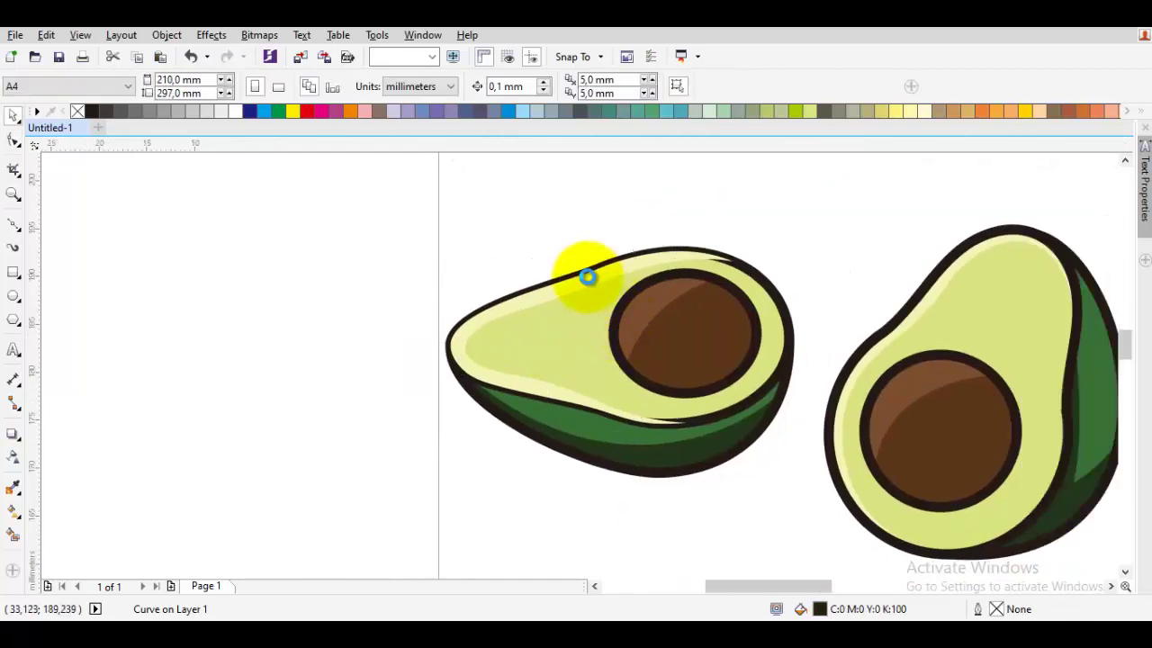
Step: Order the pale yellow rim highlight in front of the horizontal avocado's light green flesh
scroll(589, 277, "up", 1)
right_click(594, 275)
mouse_move(665, 433)
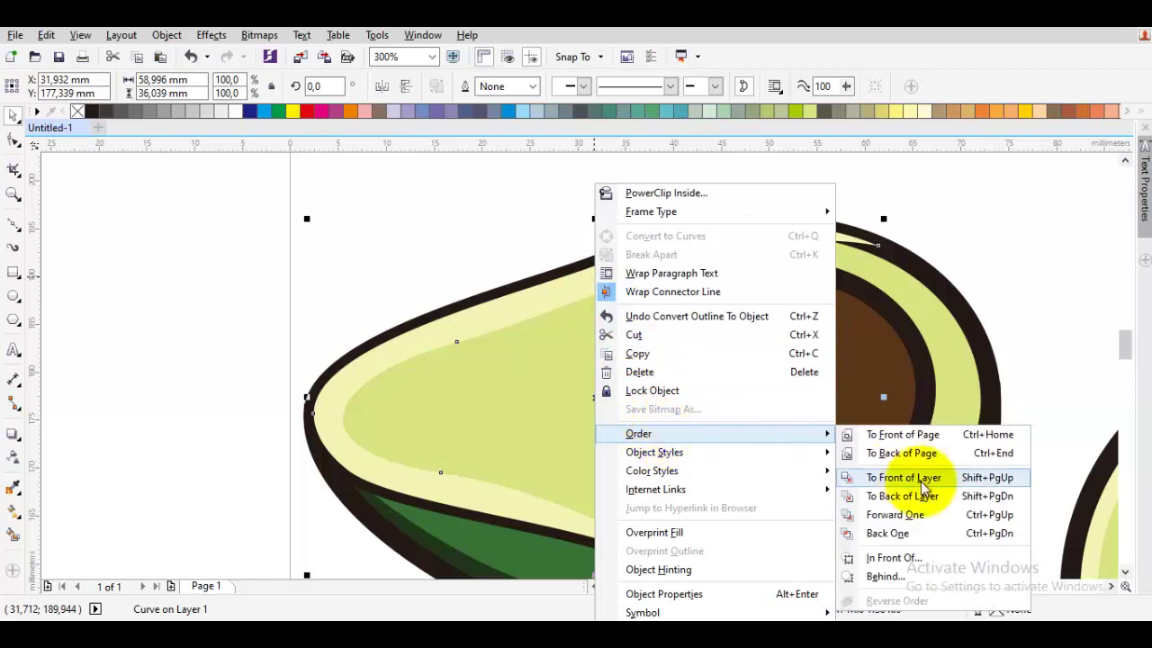
left_click(892, 557)
left_click(532, 399)
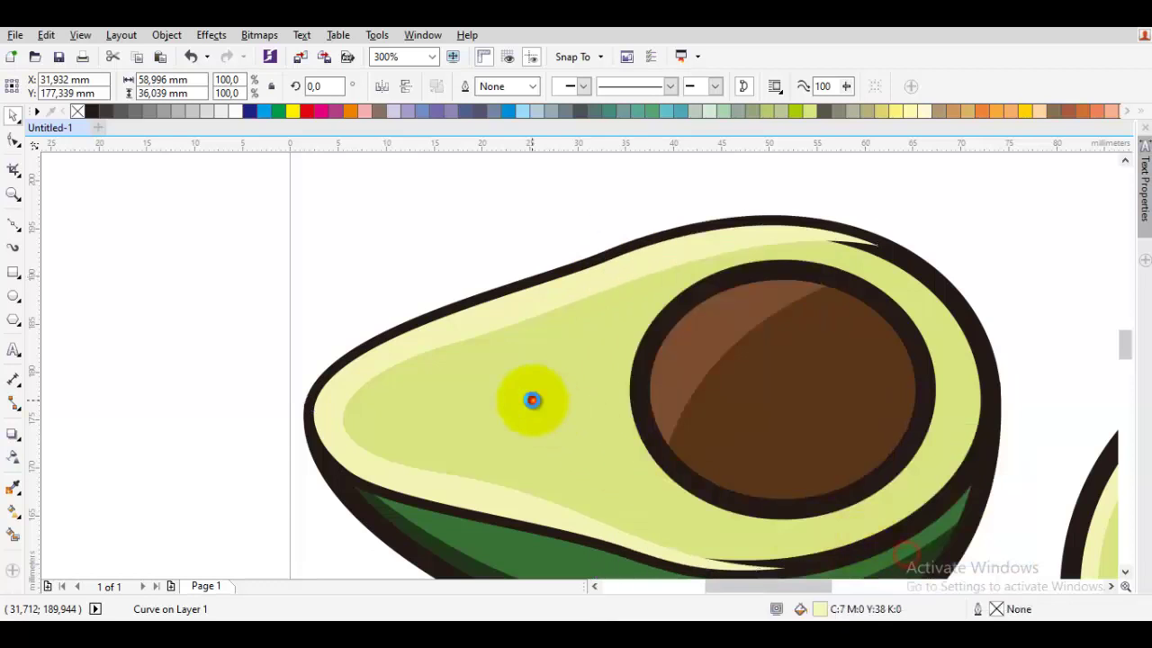
left_click(432, 263)
Step: Select all parts of the horizontal avocado and move them down and away from the upright avocado, centred near X 8.3, Y 154.2 mm
scroll(432, 263, "down", 2)
scroll(518, 297, "down", 2)
left_click_drag(393, 242, 619, 434)
left_click_drag(548, 334, 467, 360)
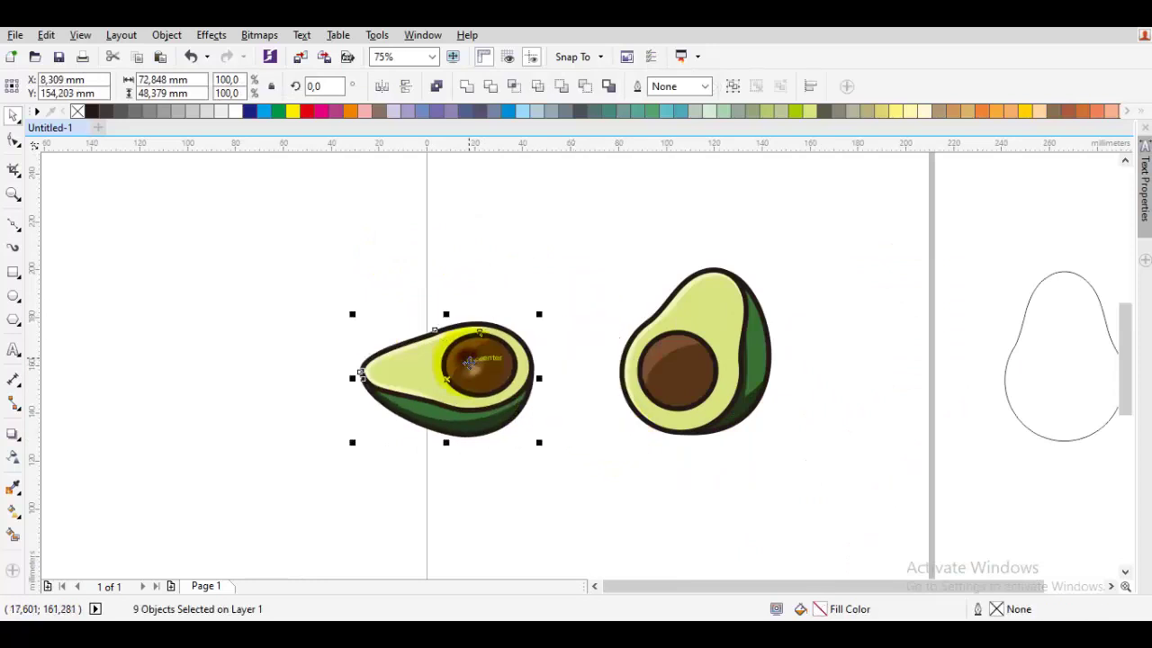
Step: Group the nine parts of the horizontal avocado and move the group beside the upright one, centred near X 45.2, Y 152 mm
right_click(473, 369)
left_click(504, 355)
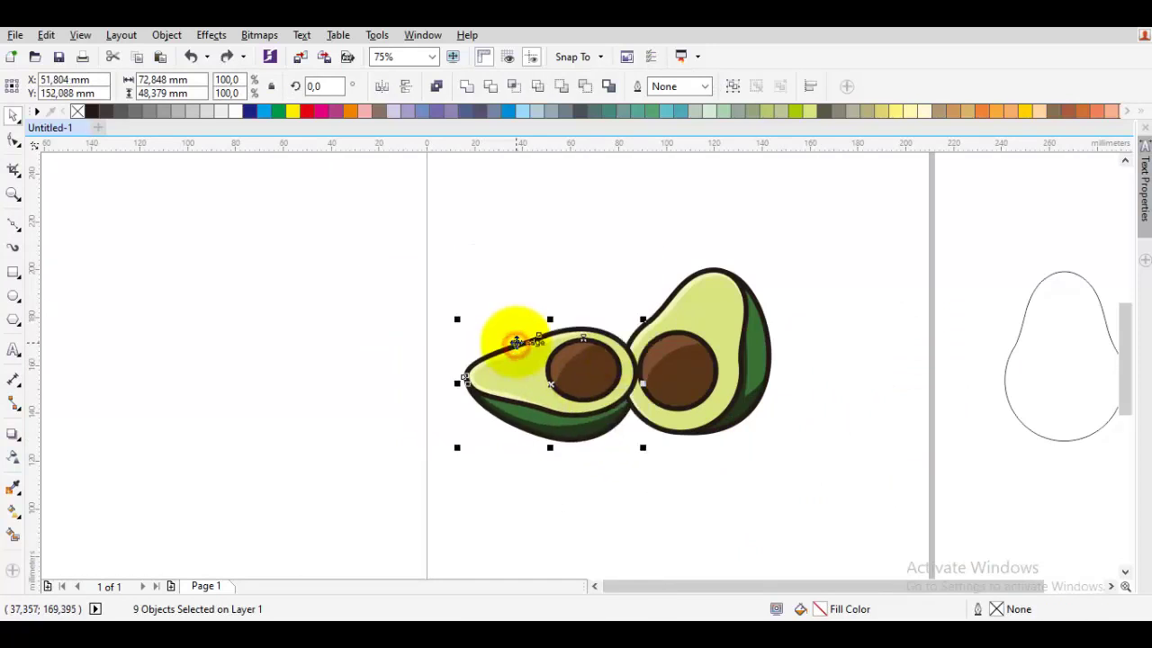
right_click(521, 378)
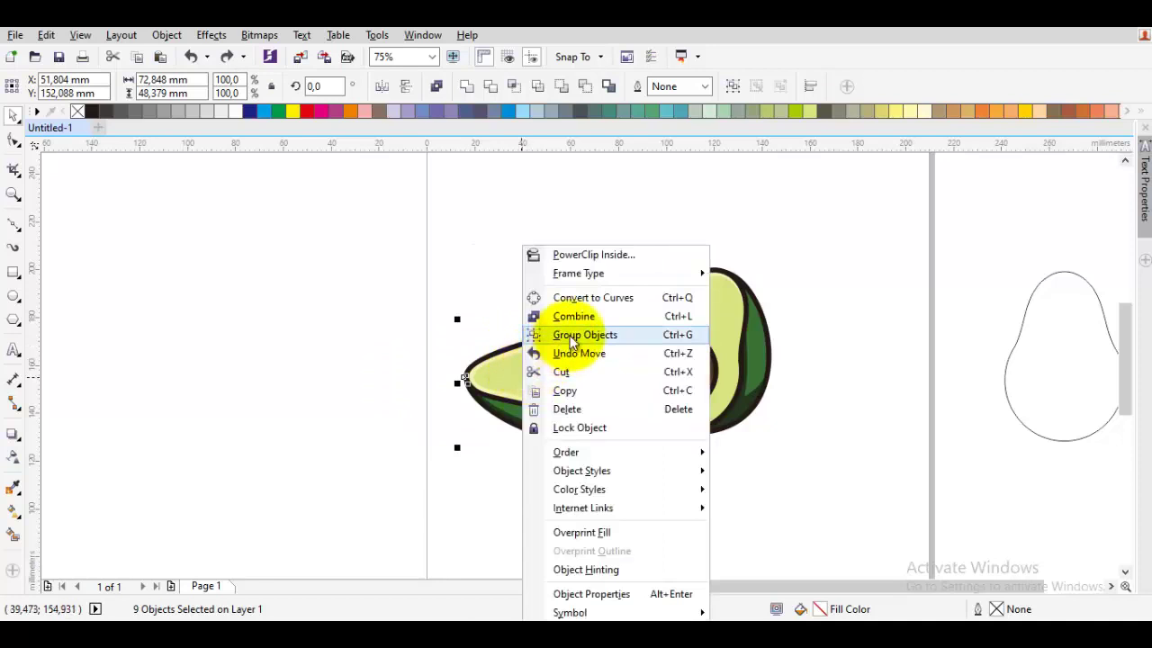
left_click(571, 335)
left_click_drag(457, 321, 479, 355)
left_click_drag(482, 355, 558, 360)
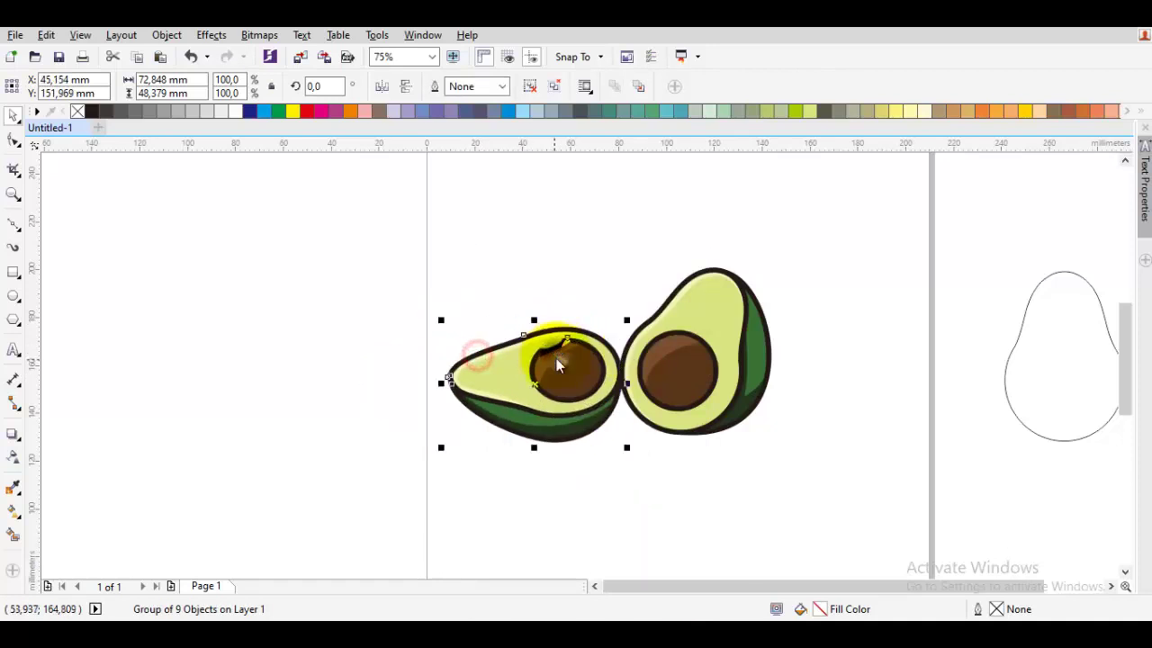
Step: Send the grouped horizontal avocado to the back of the layer
right_click(558, 360)
mouse_move(650, 454)
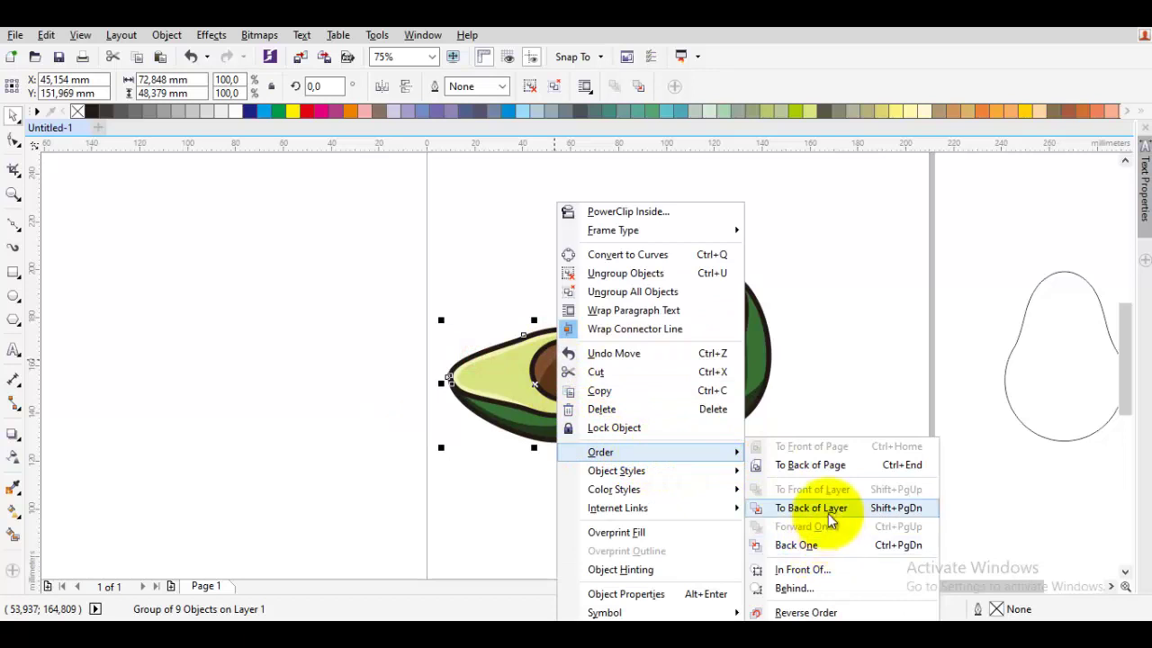
left_click(814, 508)
left_click(760, 474)
Step: Move the horizontal avocado partly behind the upright one and stretch its pointed end slightly outward
scroll(536, 378, "up", 2)
left_click_drag(535, 378, 599, 358)
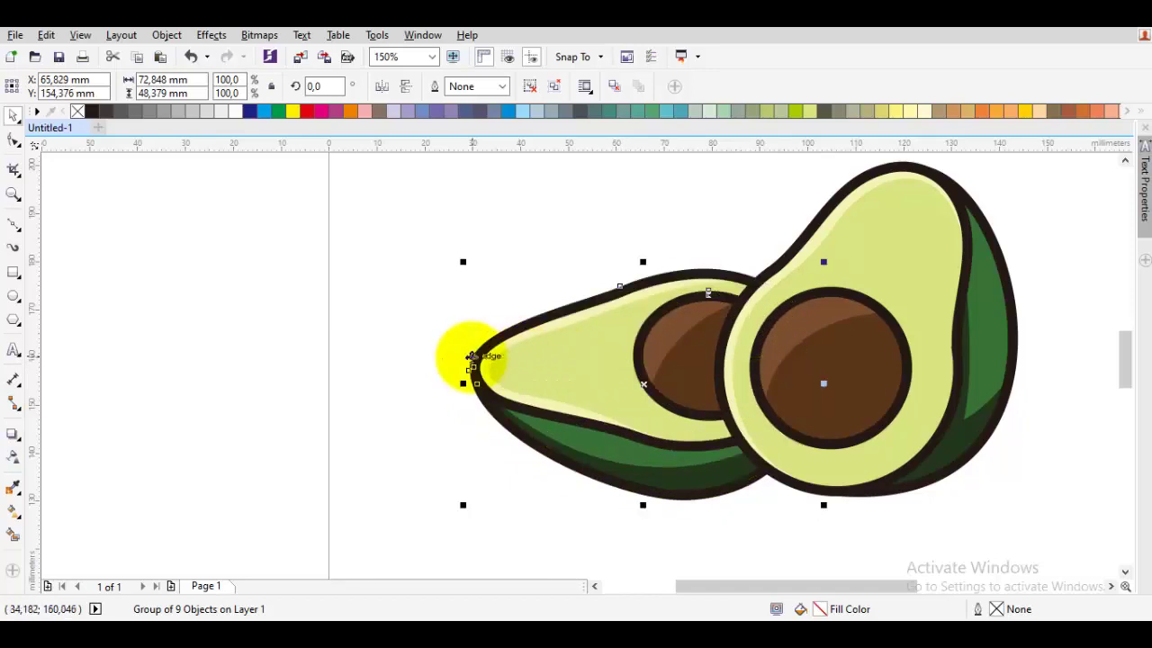
left_click_drag(463, 383, 433, 384)
left_click(319, 368)
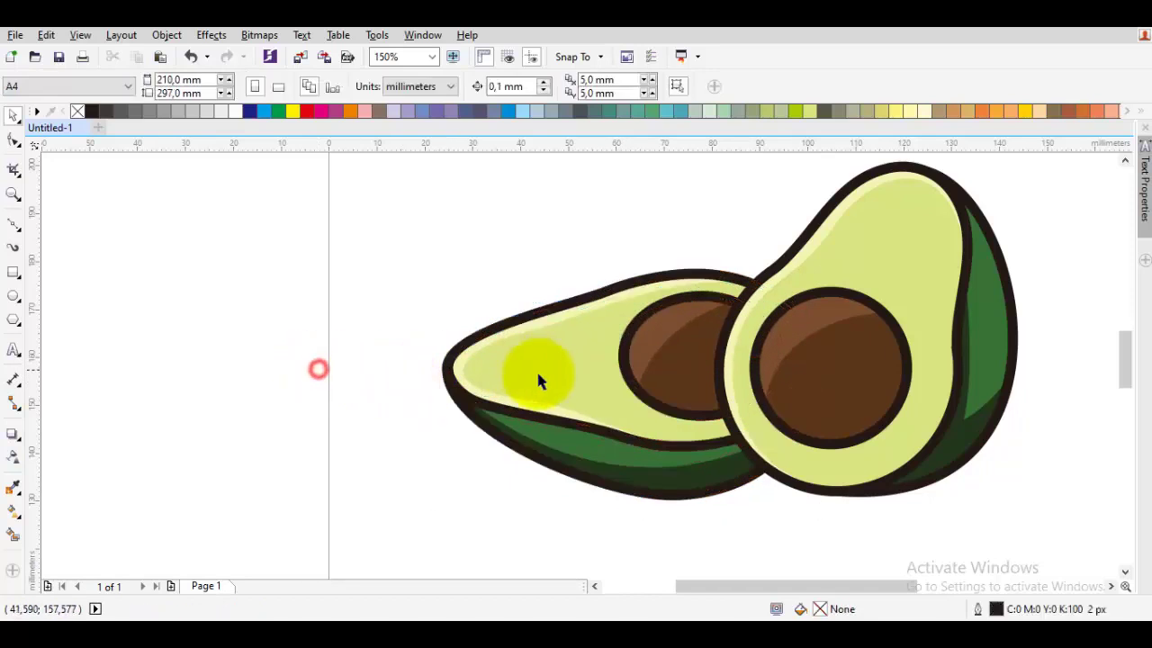
scroll(540, 371, "down", 1)
scroll(585, 354, "up", 2)
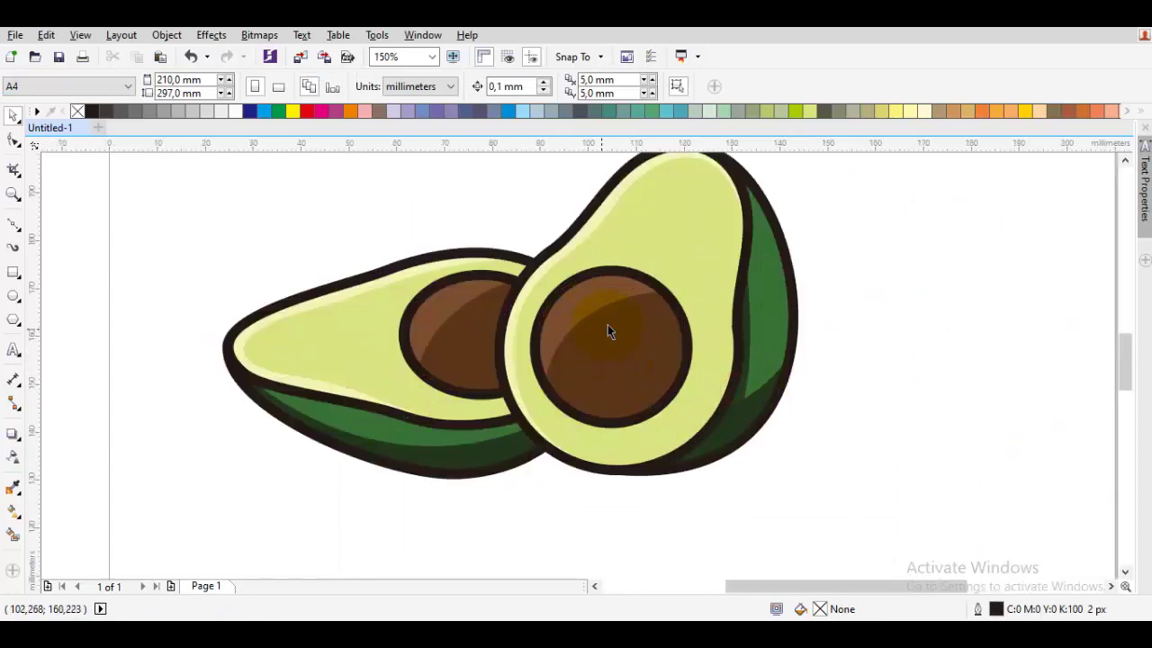
Step: Select all parts of the upright avocado and narrow them horizontally to about 88.7% of their width
scroll(608, 331, "down", 2)
left_click_drag(745, 410, 547, 197)
left_click_drag(710, 321, 621, 325)
left_click(723, 342)
scroll(584, 382, "up", 2)
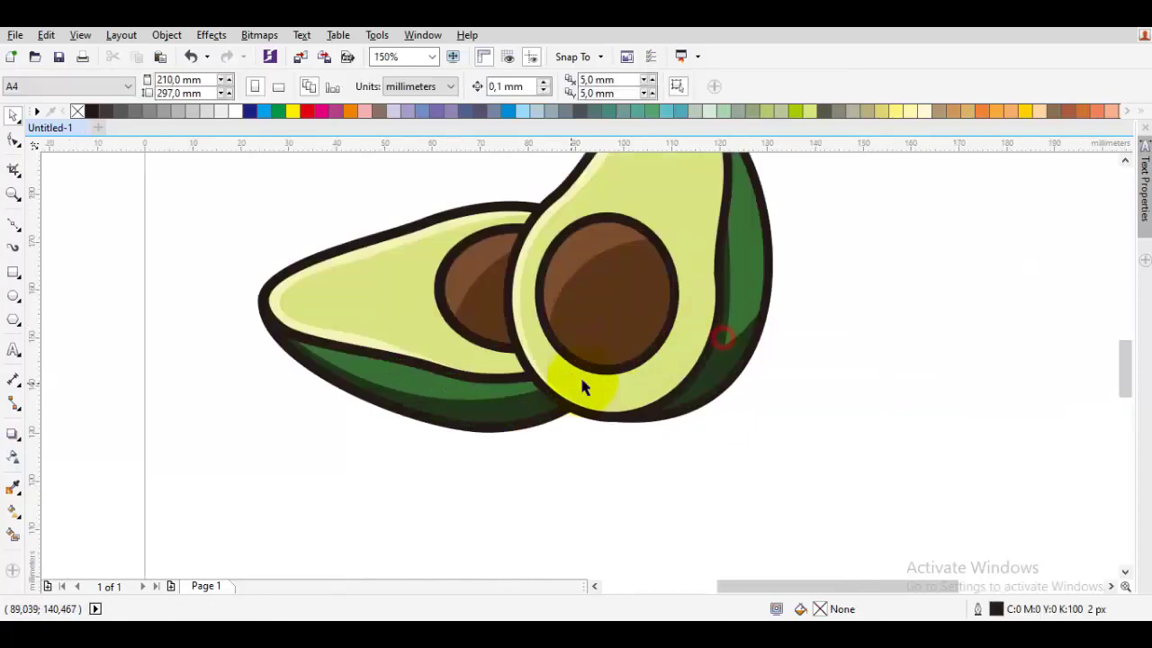
left_click(610, 373)
left_click_drag(612, 383, 617, 391)
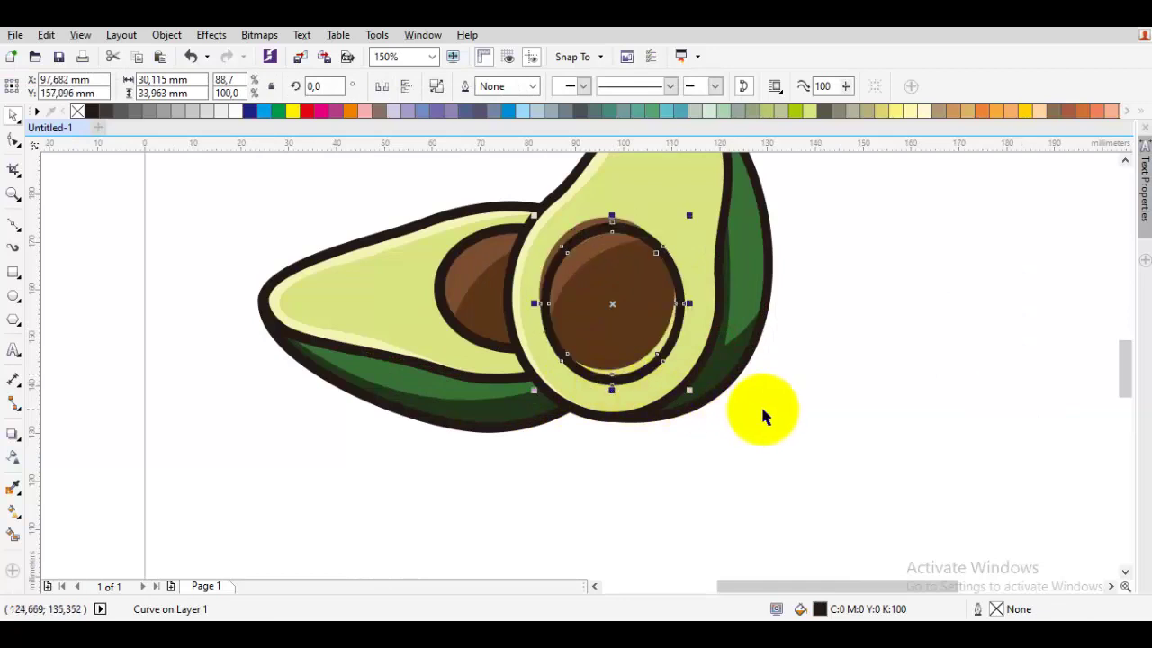
Step: Group the nine parts of the upright avocado
scroll(792, 405, "down", 2)
left_click_drag(798, 439, 627, 243)
key("ctrl+g")
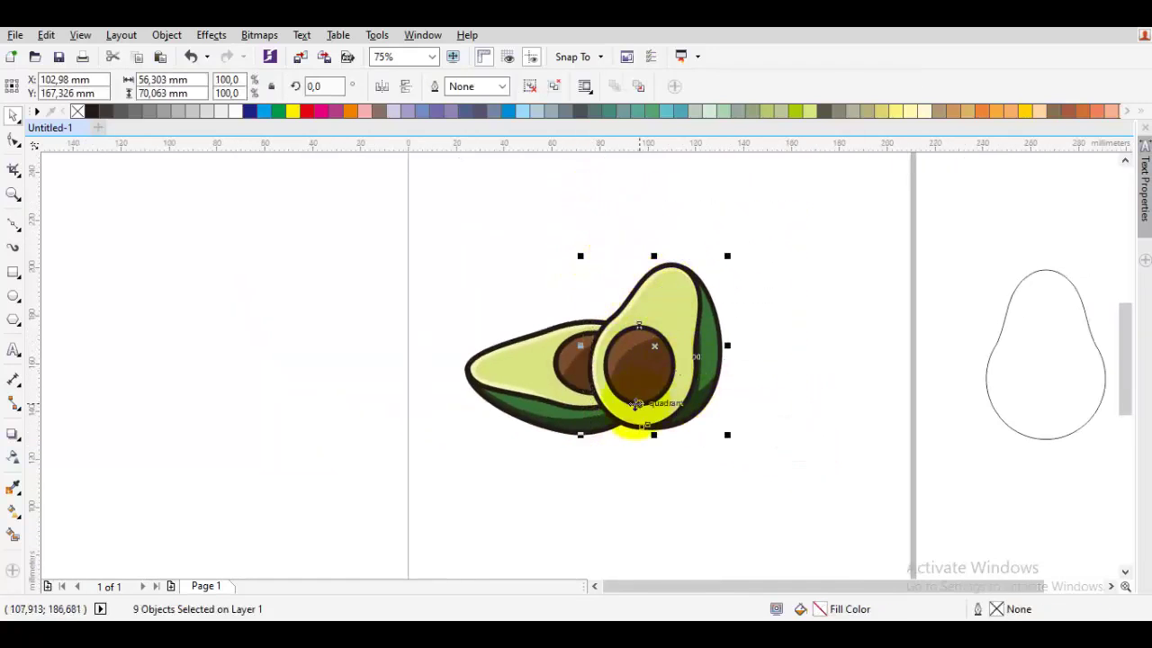
Step: Move the grouped upright avocado down about 1 mm, centred near X 102.7, Y 166.3 mm, against the horizontal avocado's base
scroll(644, 477, "up", 1)
left_click(651, 540)
scroll(621, 464, "up", 1)
left_click_drag(665, 367, 659, 390)
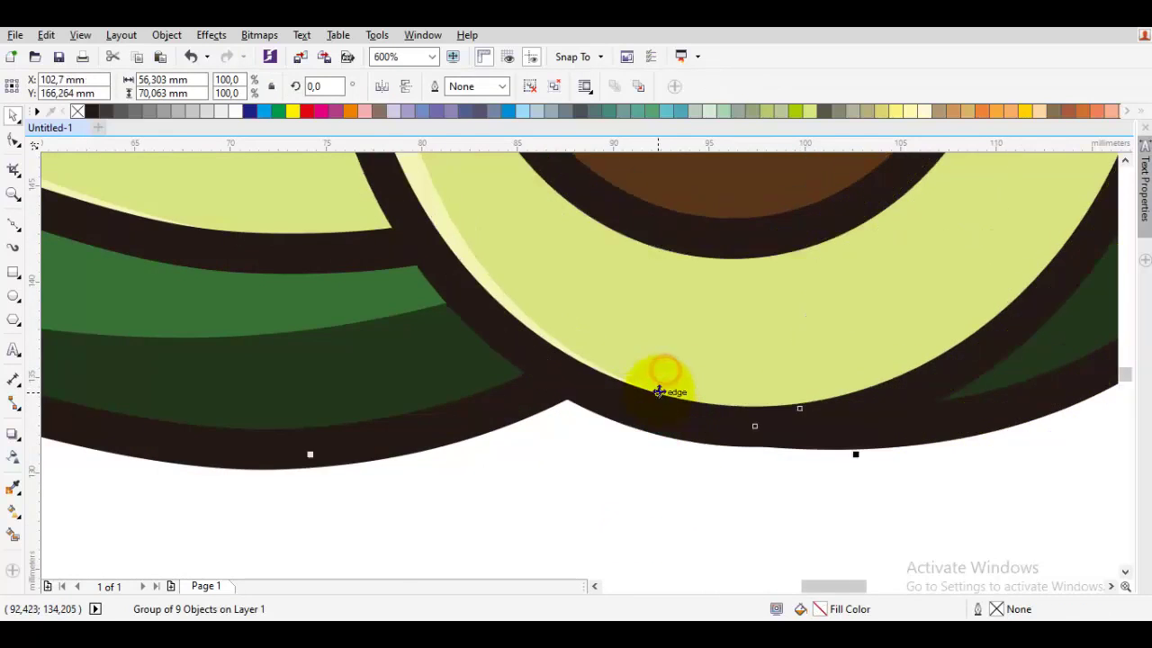
key("Escape")
Step: Delete the leftover unfilled avocado outline beside the page
scroll(658, 390, "down", 3)
left_click_drag(791, 400, 673, 380)
left_click(1018, 347)
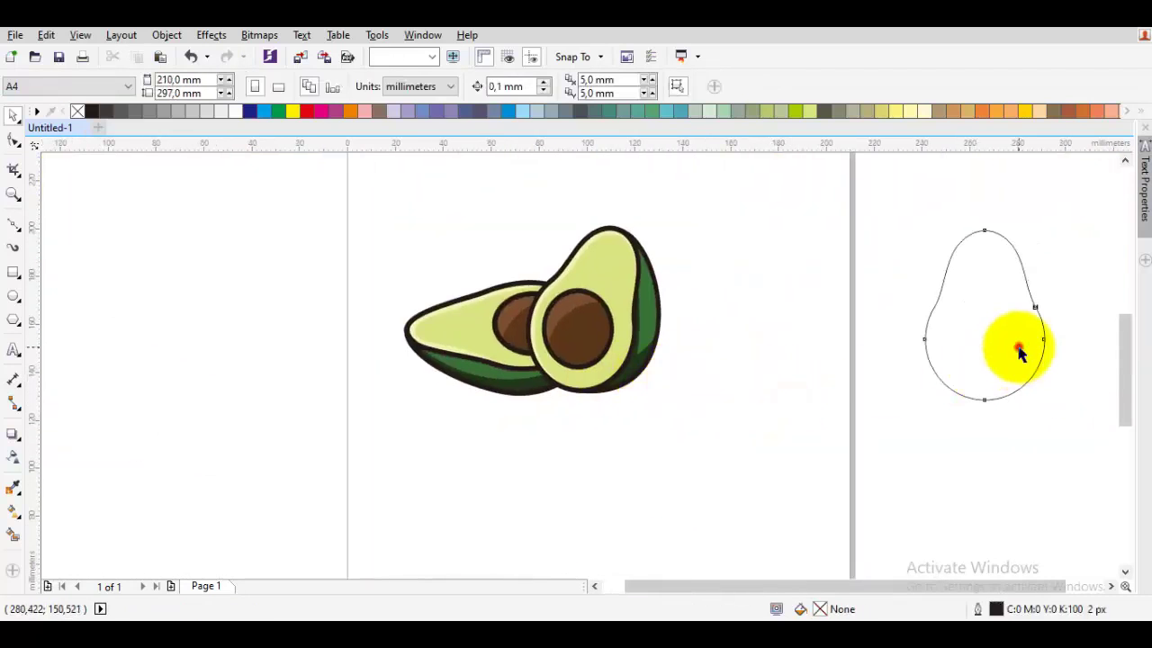
key("Delete")
Step: Add the artistic text "avocado" to the right of the avocados and set its font to BadaBoom BB
left_click_drag(972, 360, 942, 369)
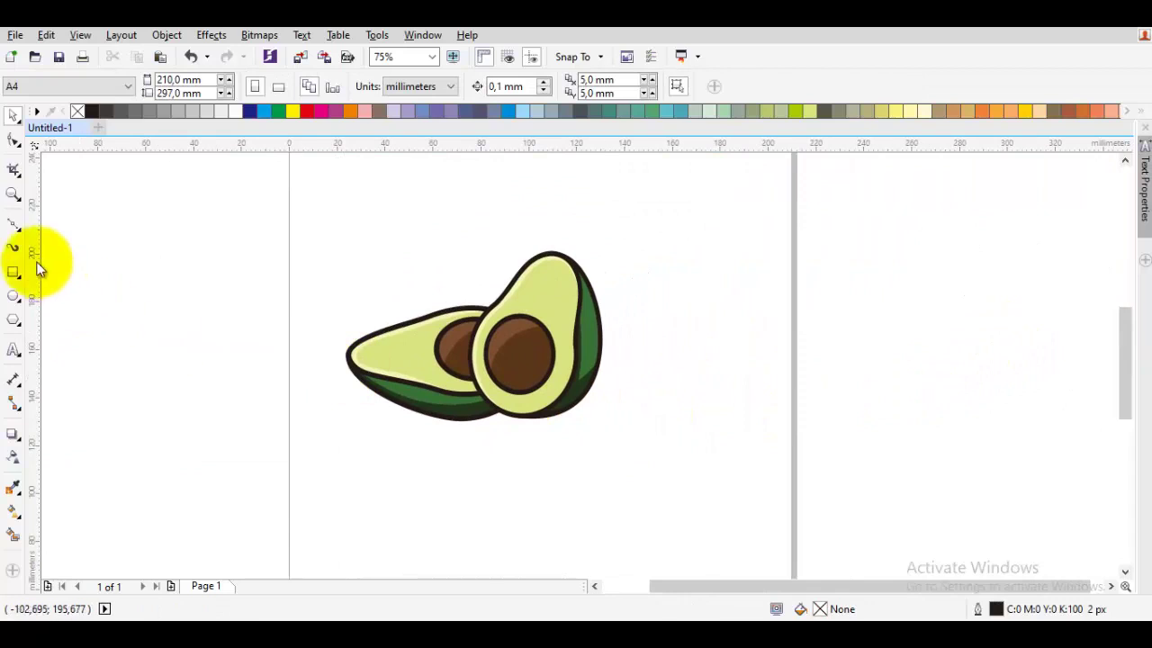
left_click(693, 352)
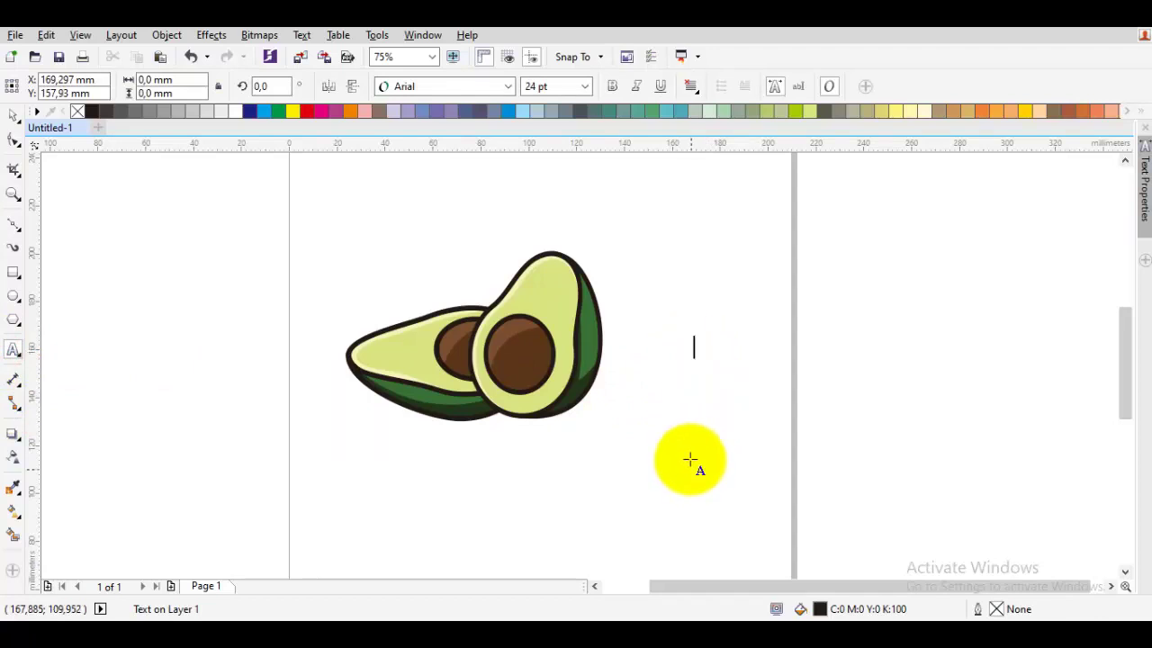
left_click(656, 330)
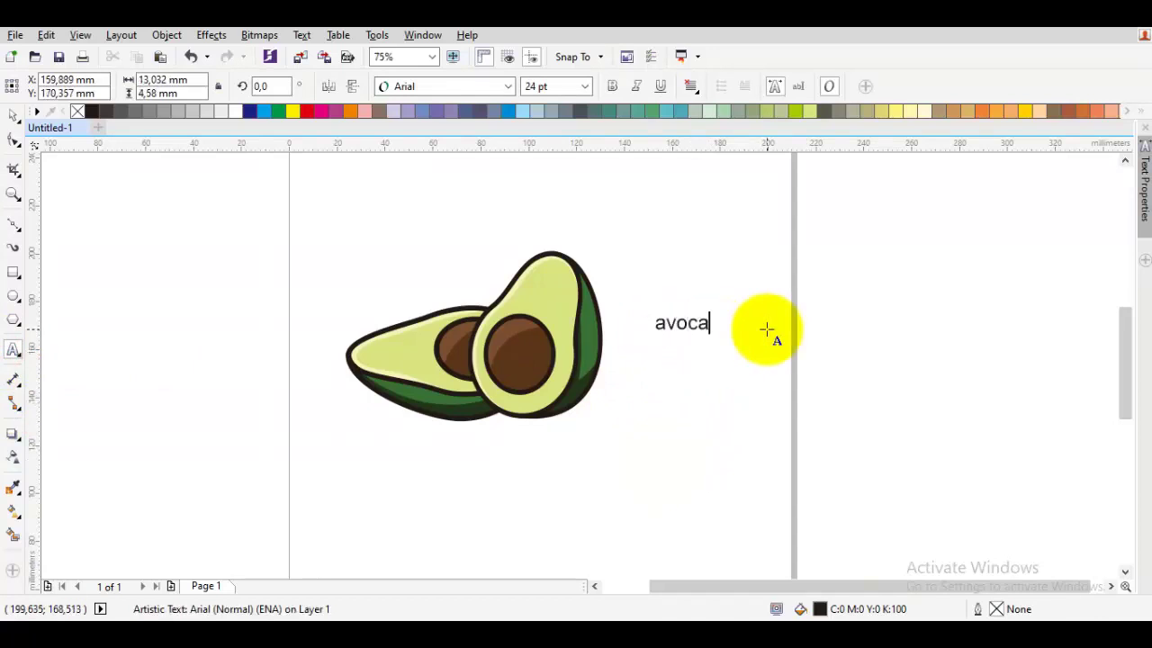
key("ctrl+a")
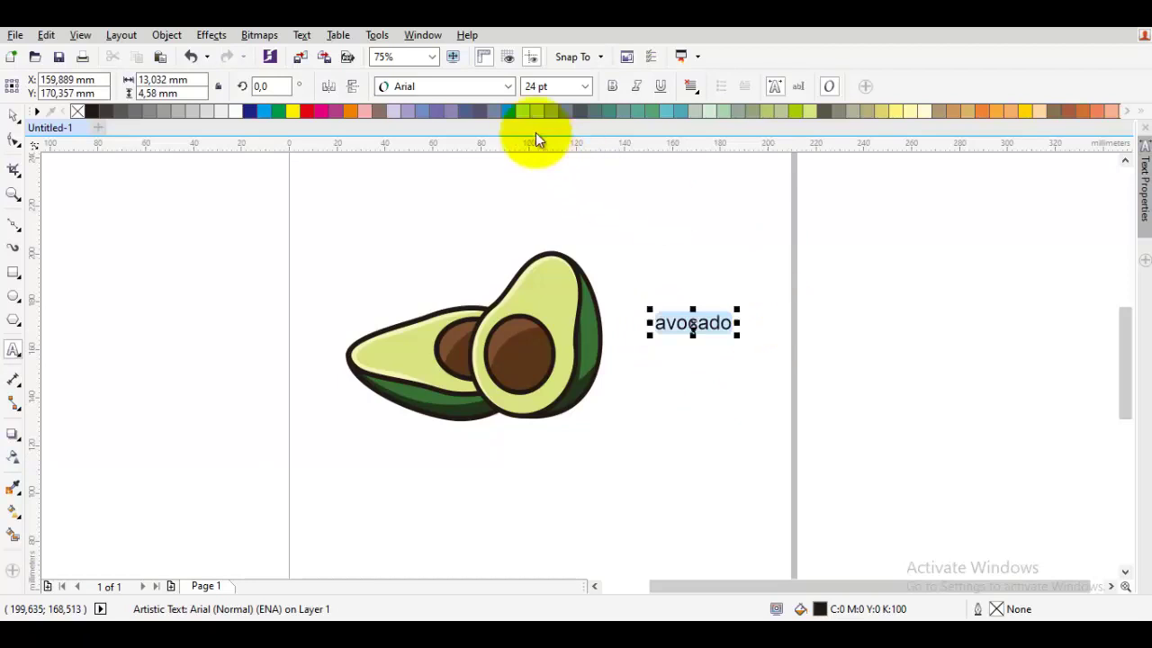
left_click(507, 85)
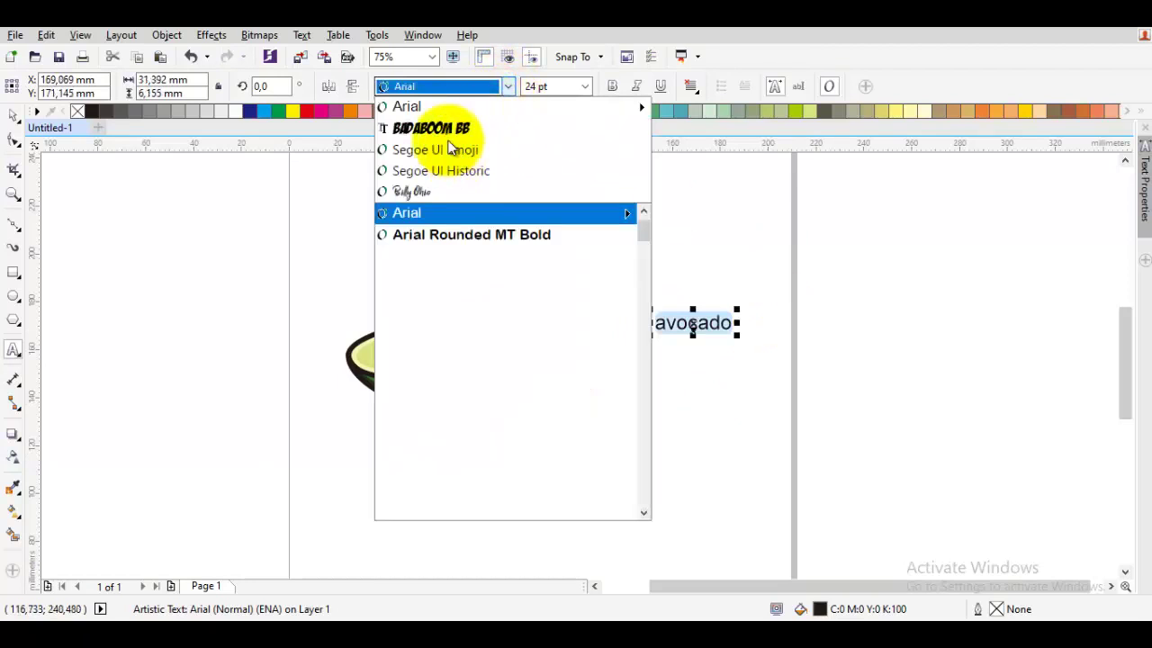
left_click(466, 124)
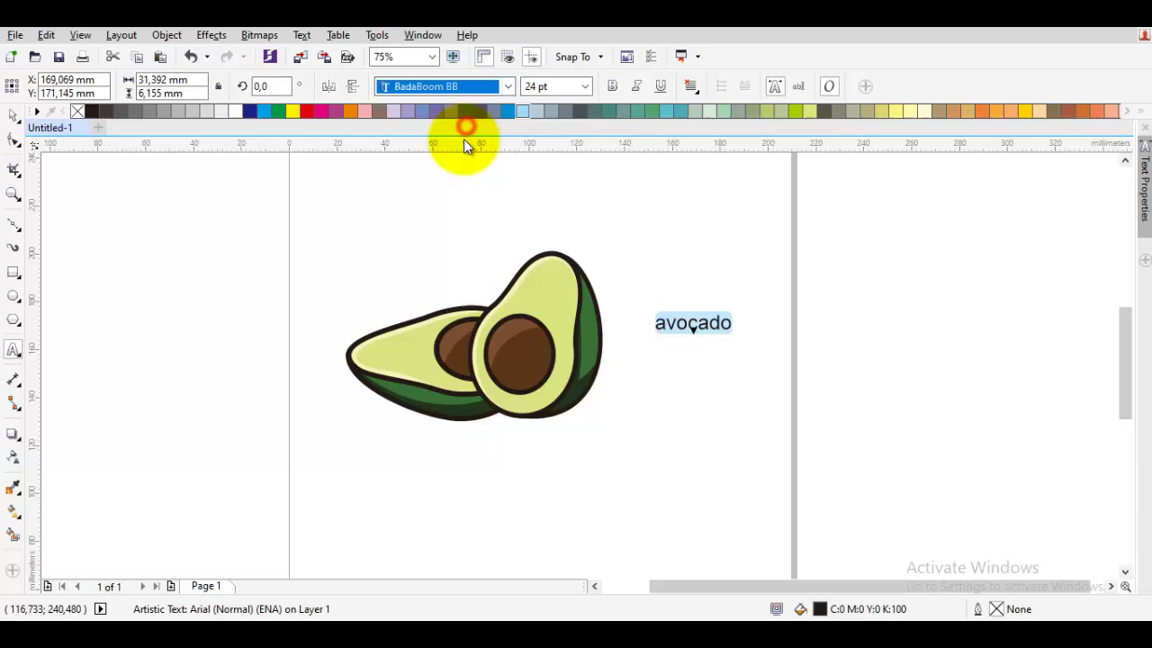
Step: Enlarge the AVOCADO text to about 218 mm wide and place it just to the right of the avocado illustration
left_click(14, 115)
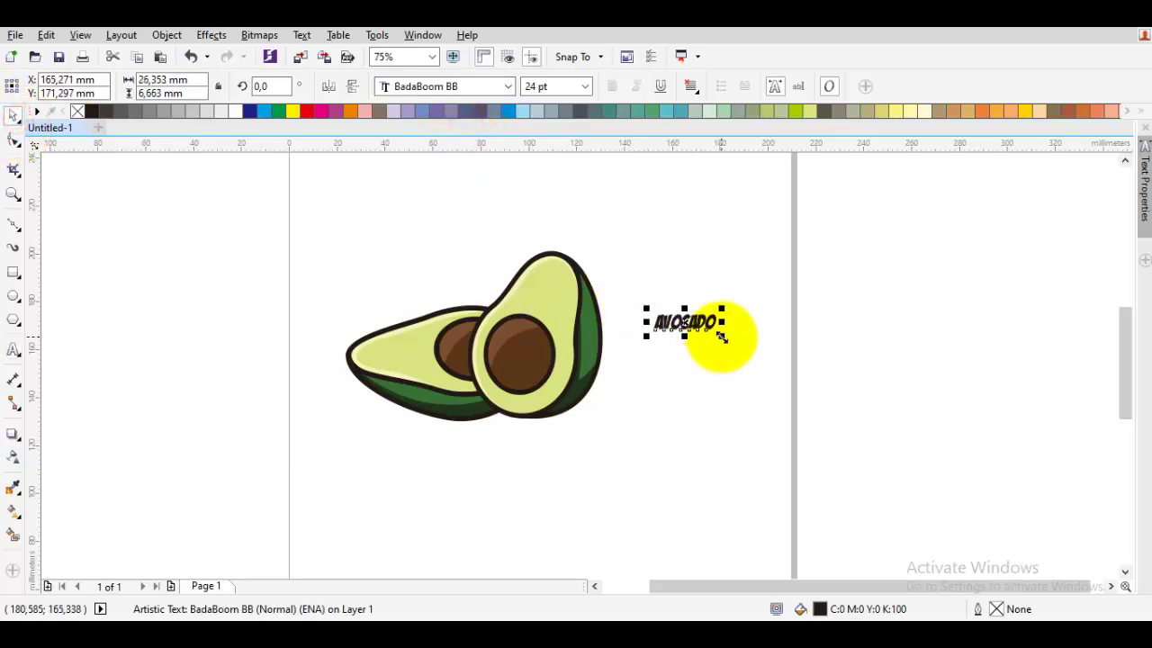
left_click_drag(722, 338, 904, 493)
left_click(327, 251)
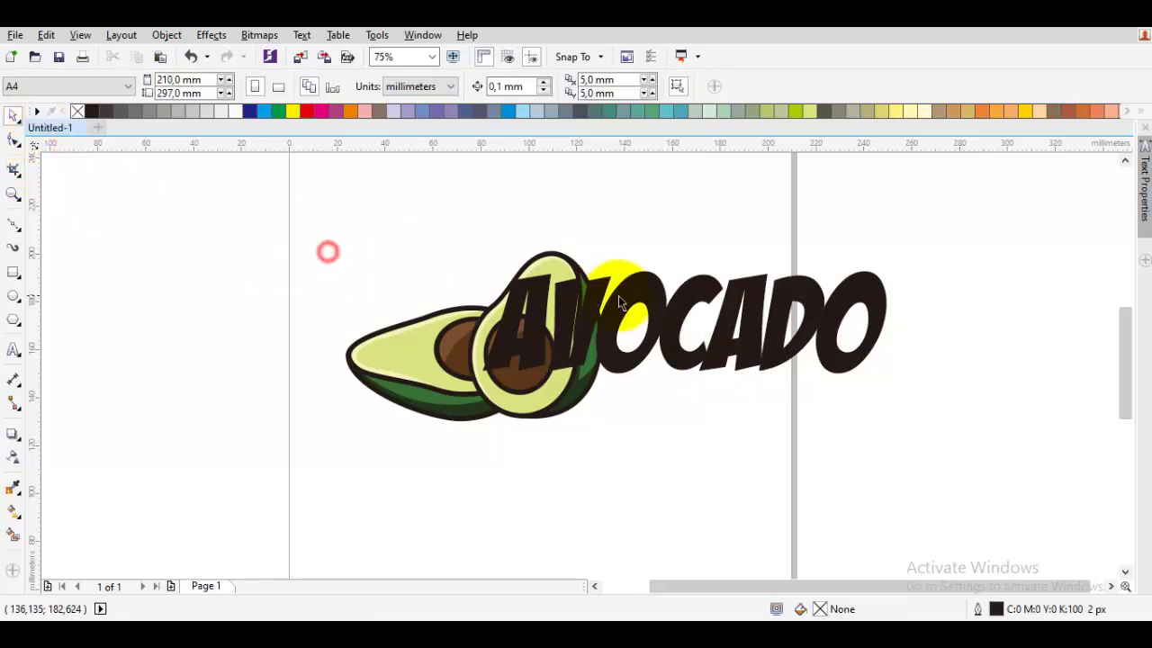
left_click_drag(609, 301, 549, 357)
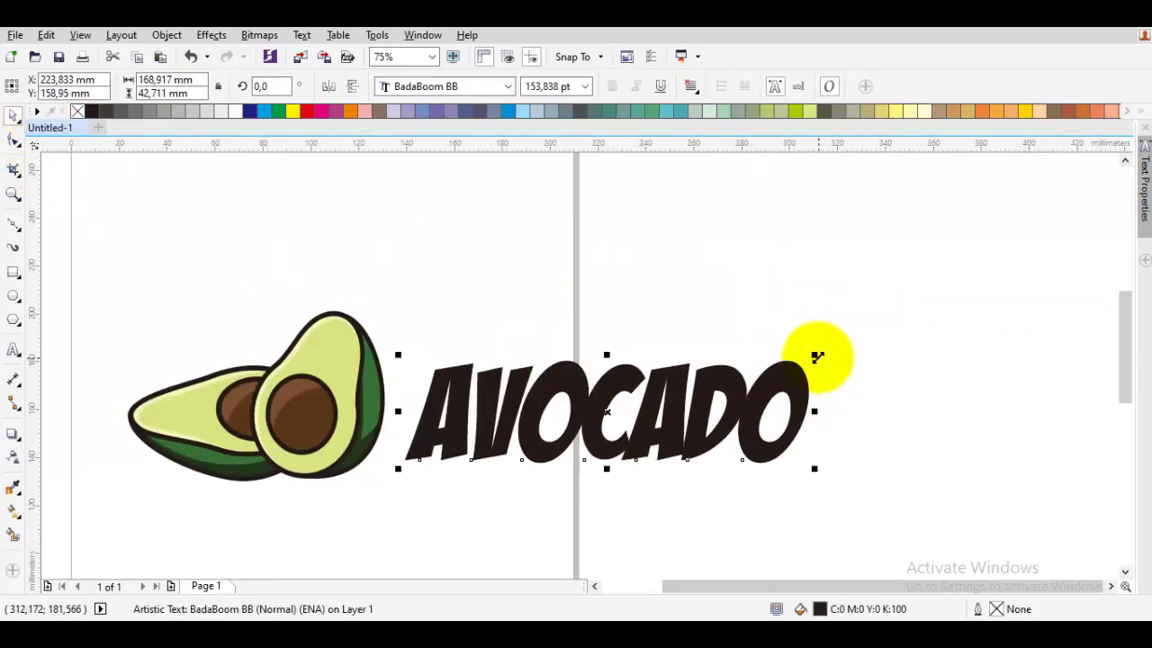
left_click_drag(817, 357, 931, 282)
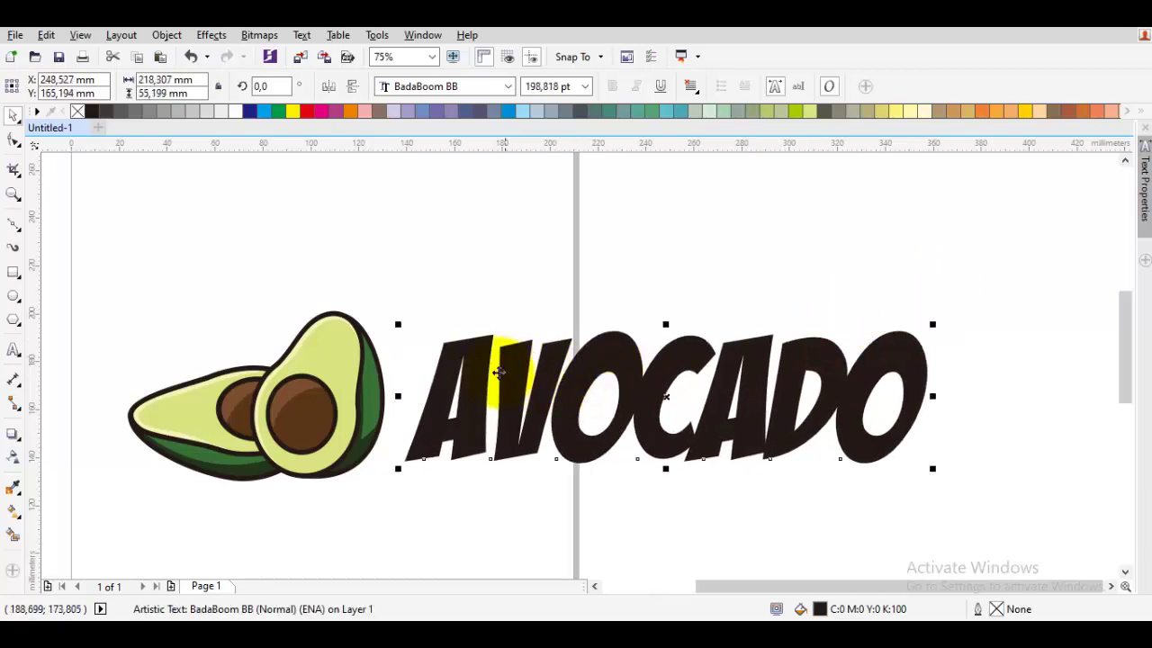
left_click_drag(512, 366, 385, 338)
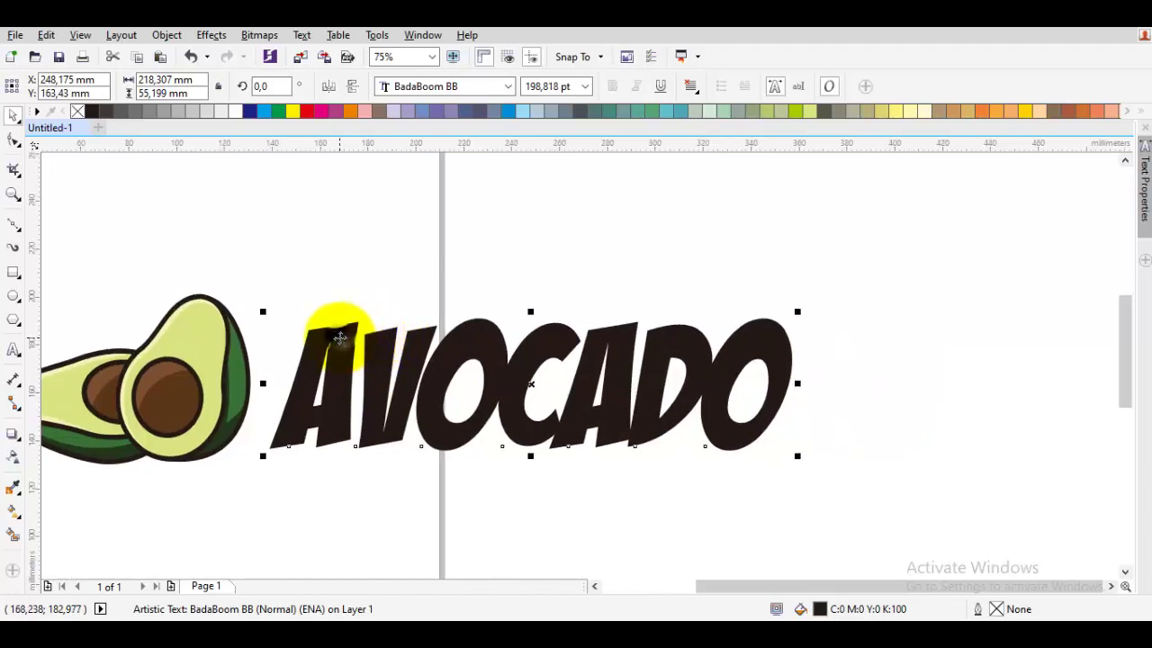
Step: Convert the AVOCADO text to curves and paste a copy of it in place
right_click(341, 337)
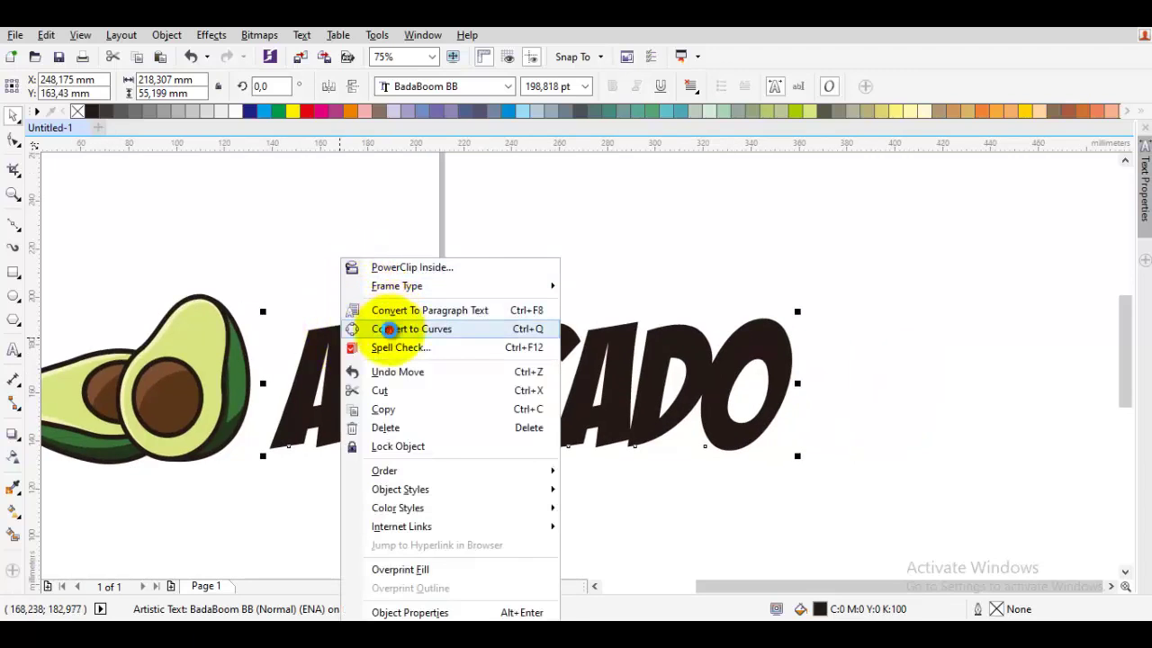
left_click(394, 328)
right_click(335, 335)
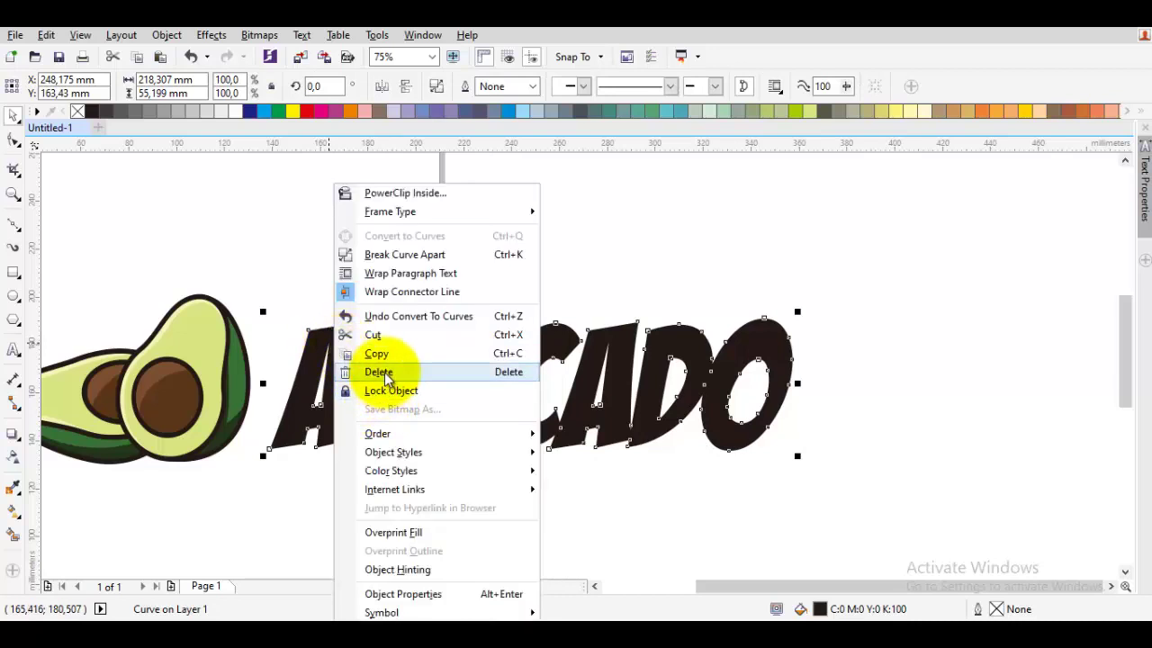
left_click(382, 355)
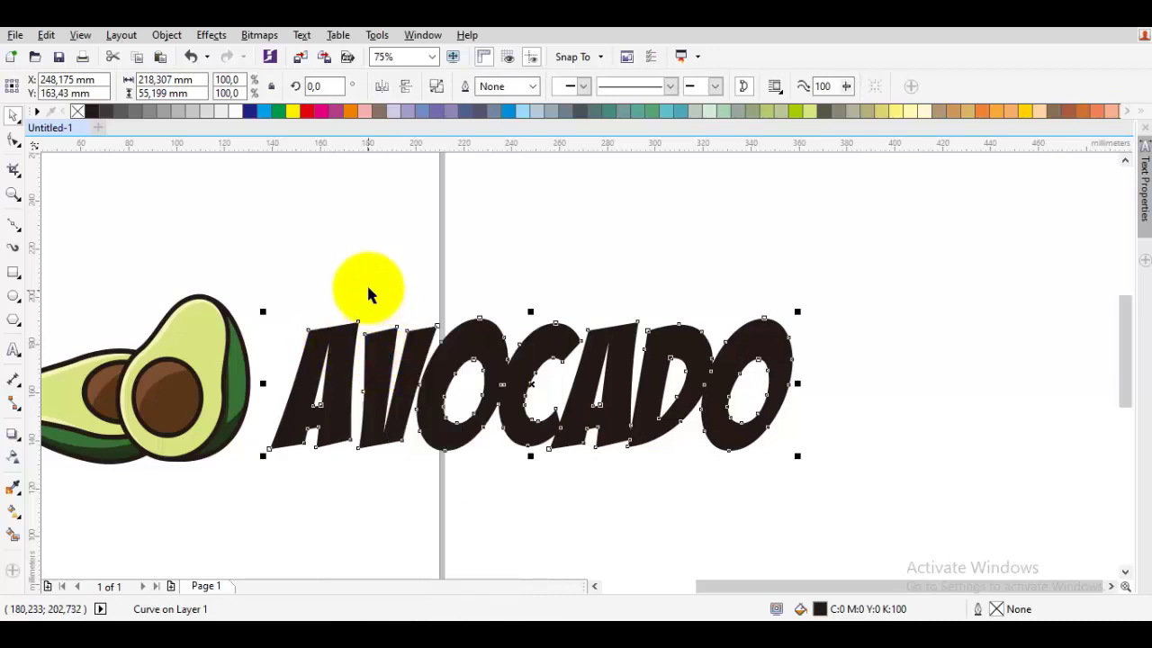
right_click(376, 259)
left_click(306, 205)
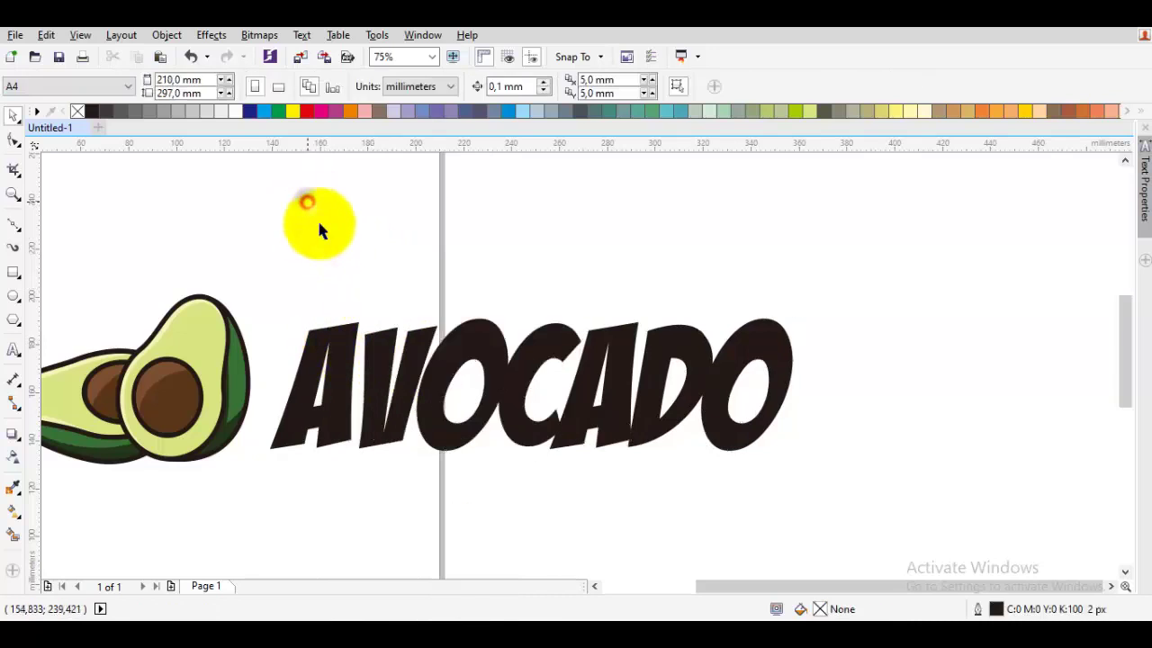
right_click(307, 204)
left_click(385, 311)
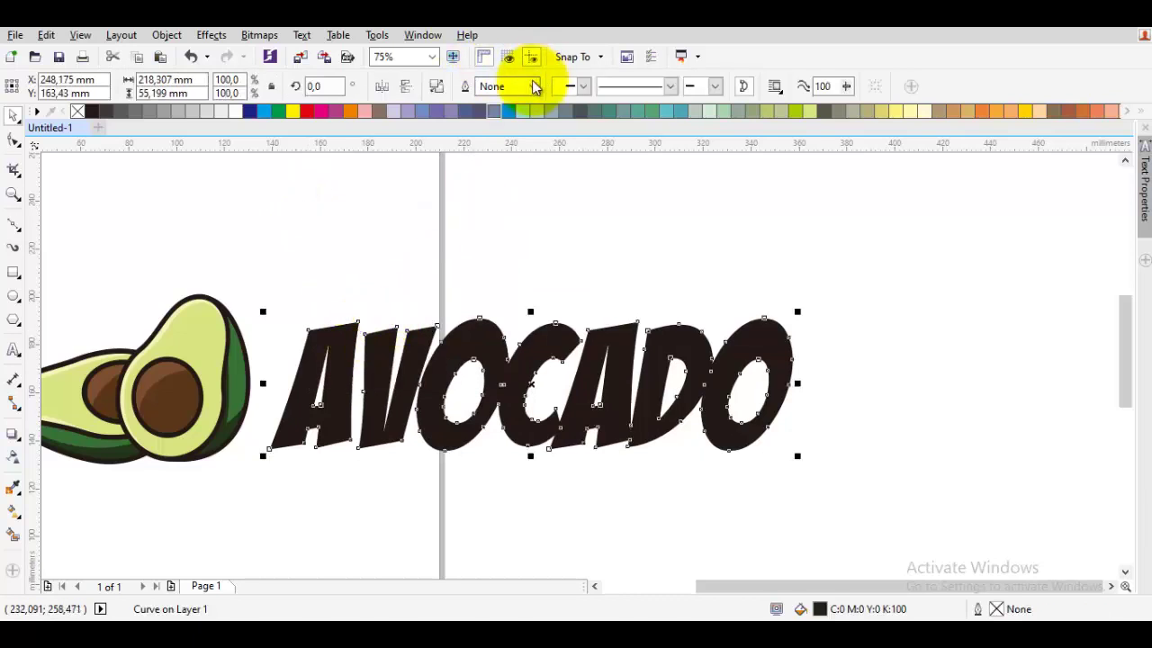
Step: Give the pasted AVOCADO curves a 45 px outline in Green (C100 M0 Y100 K0)
left_click(535, 86)
left_click(514, 242)
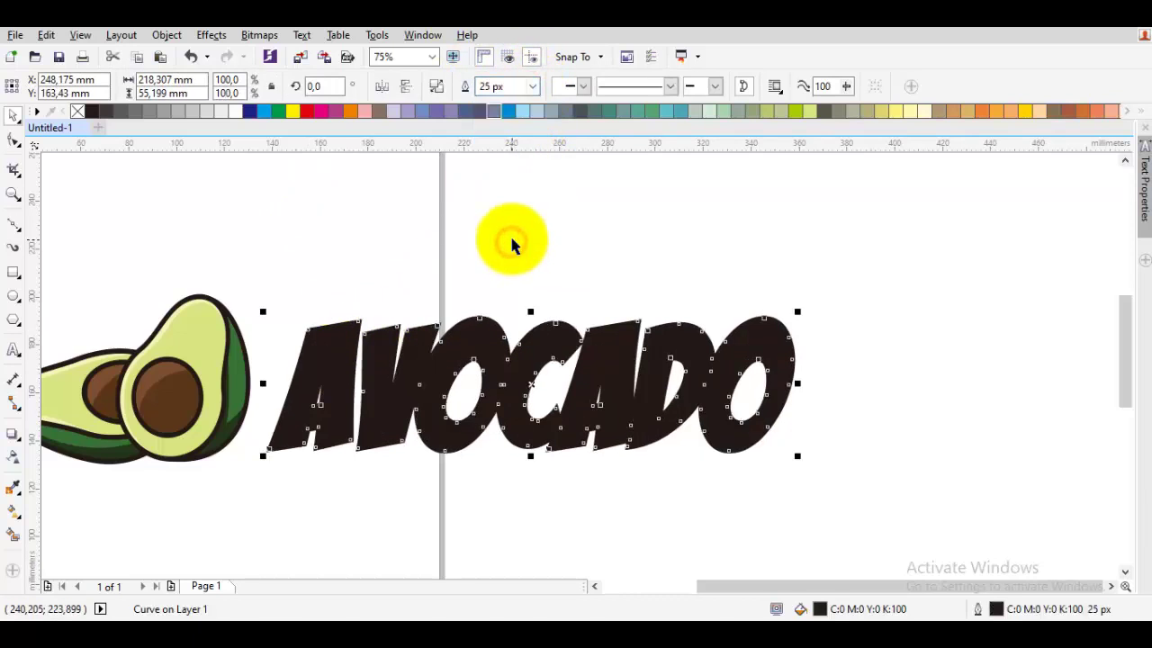
left_click(507, 85)
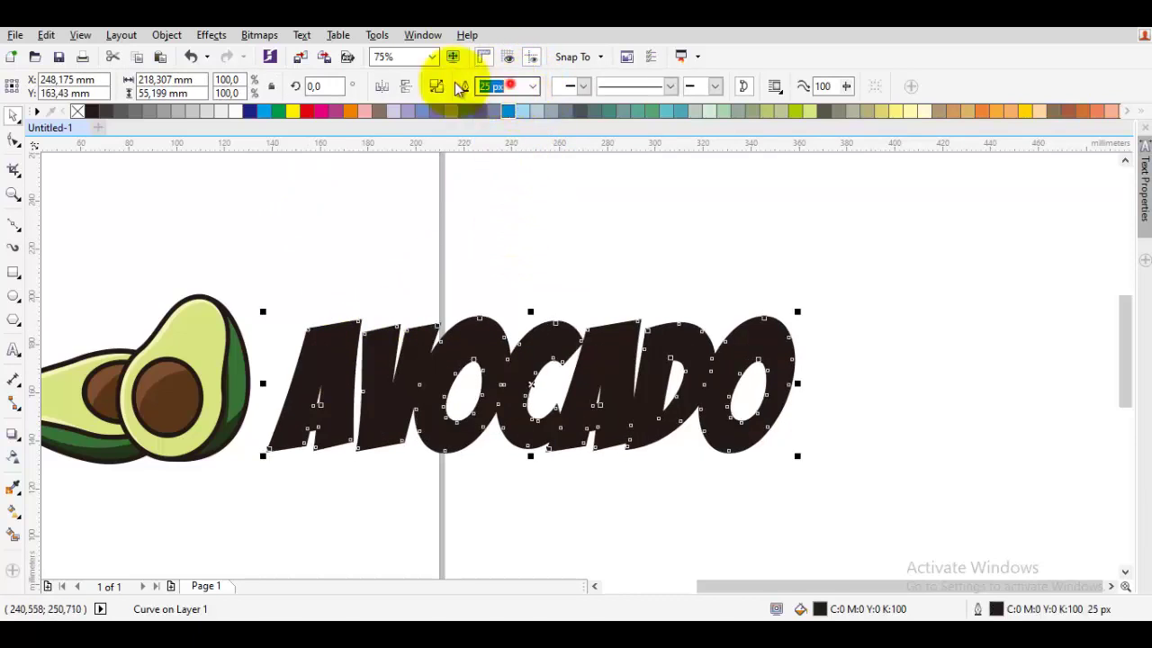
left_click(400, 85)
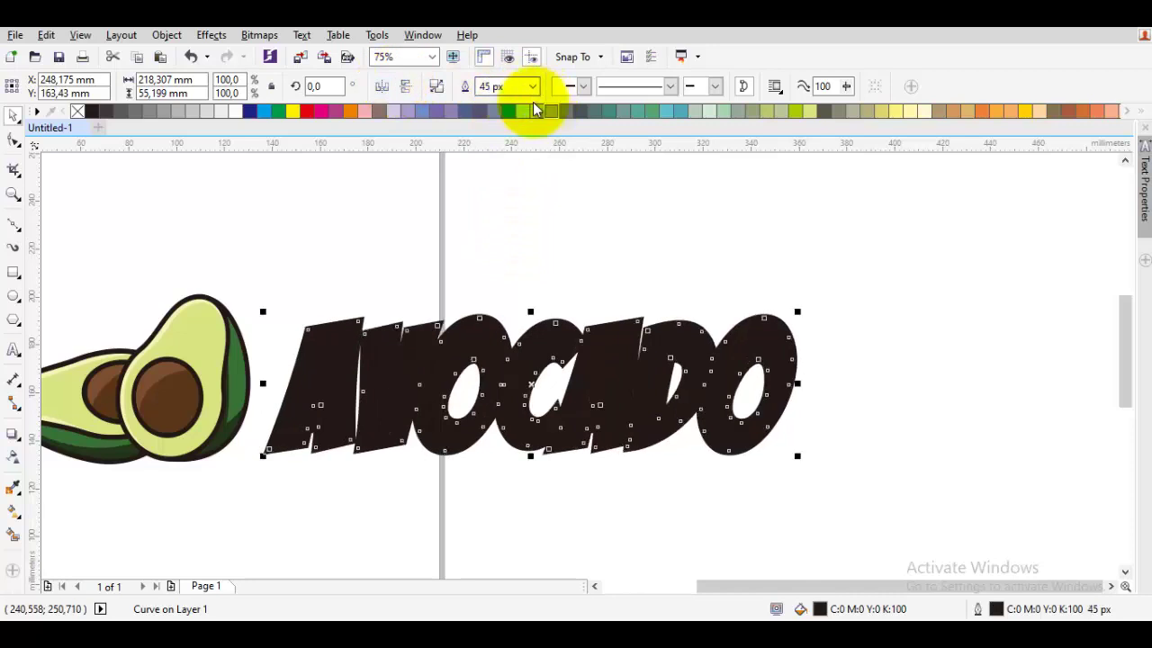
right_click(274, 109)
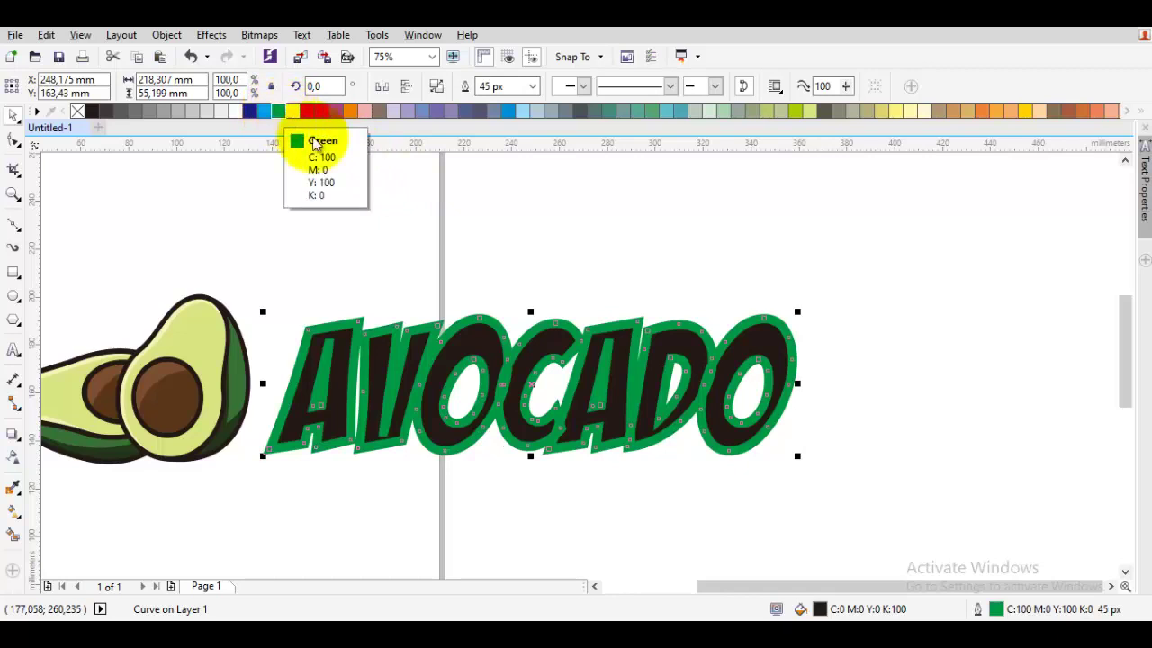
Step: Send the green-outlined AVOCADO copy to the back of the layer, behind the dark lettering
right_click(486, 320)
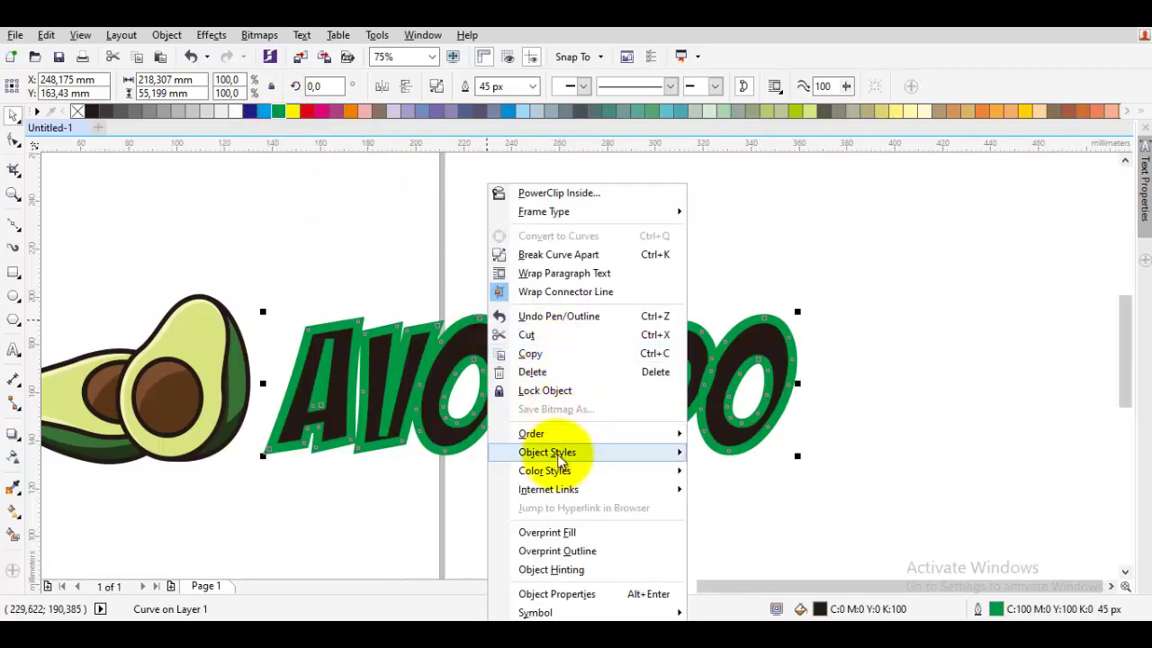
mouse_move(564, 435)
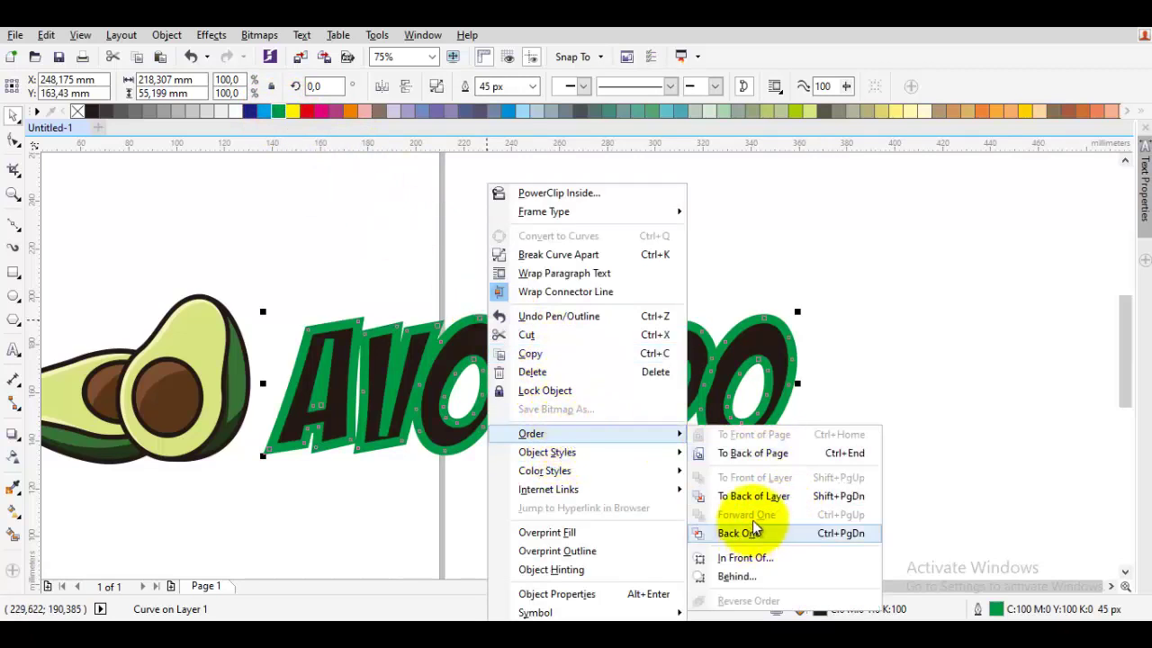
left_click(758, 495)
left_click(859, 454)
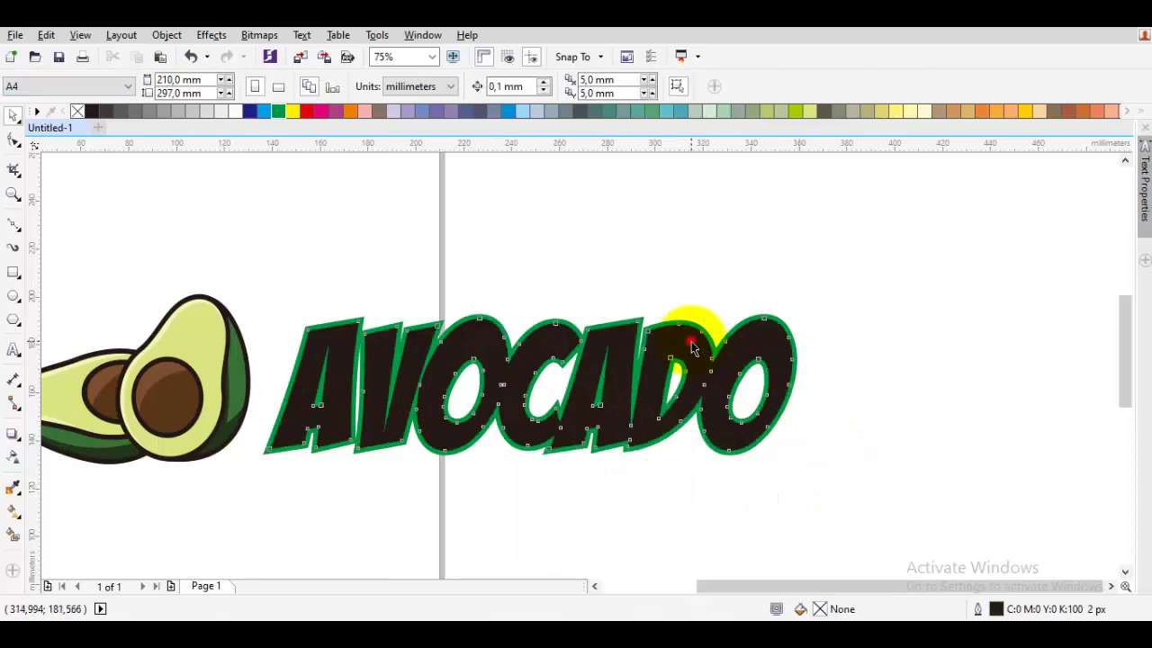
Step: Fill the front AVOCADO lettering with the light green sampled from the avocado's flesh
left_click(692, 347)
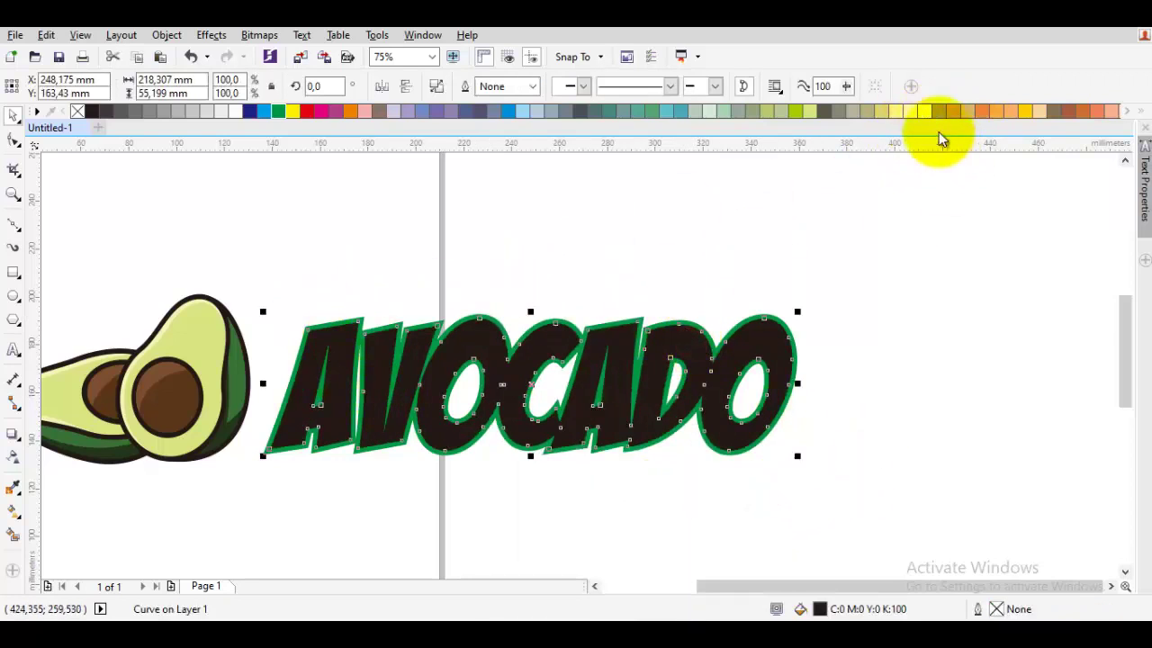
left_click(912, 111)
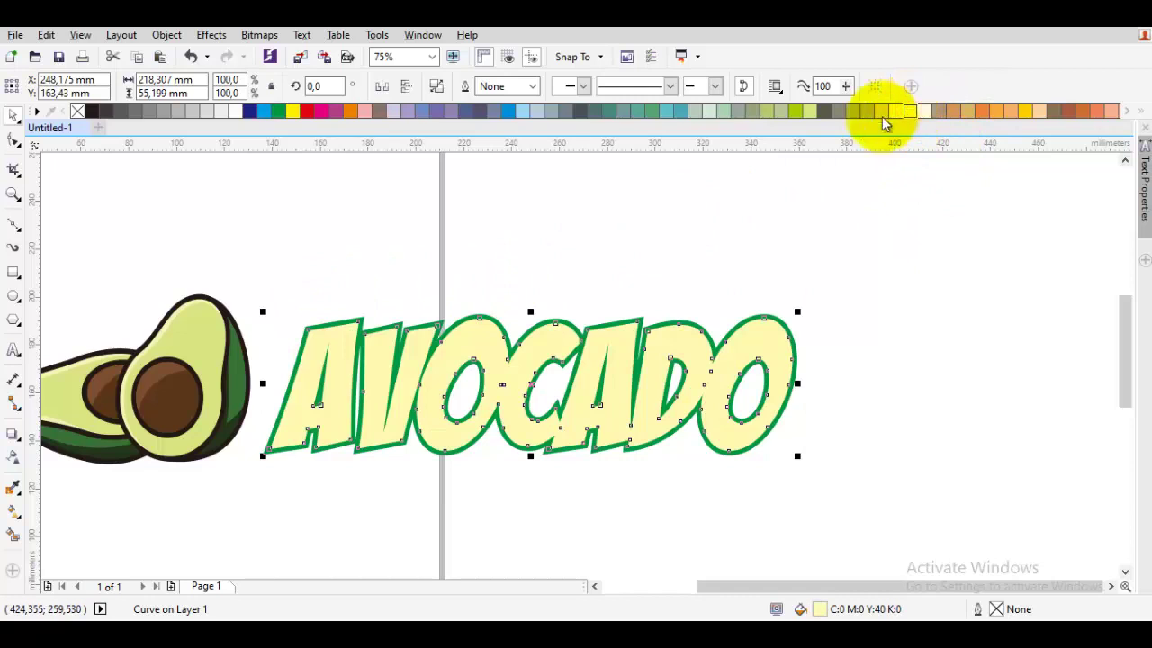
key("i")
left_click(211, 328)
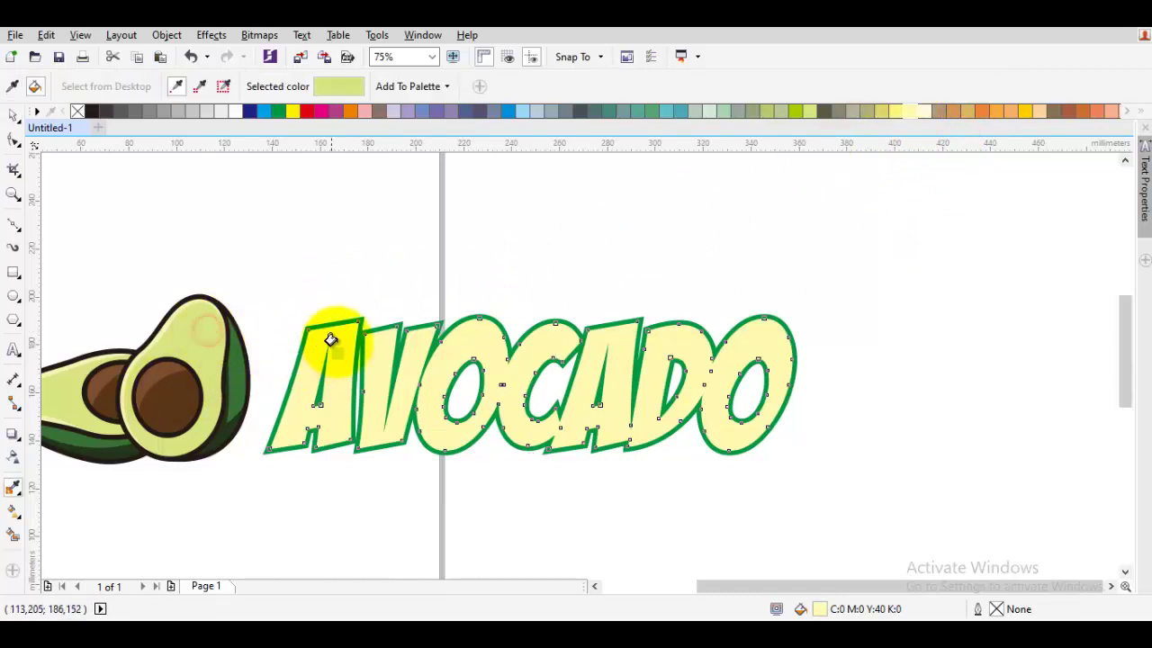
left_click(344, 341)
key("space")
left_click(369, 266)
Step: Recolour the outline of the back AVOCADO copy with the darkest green sampled from the avocado's skin
scroll(260, 372, "up", 2)
key("i")
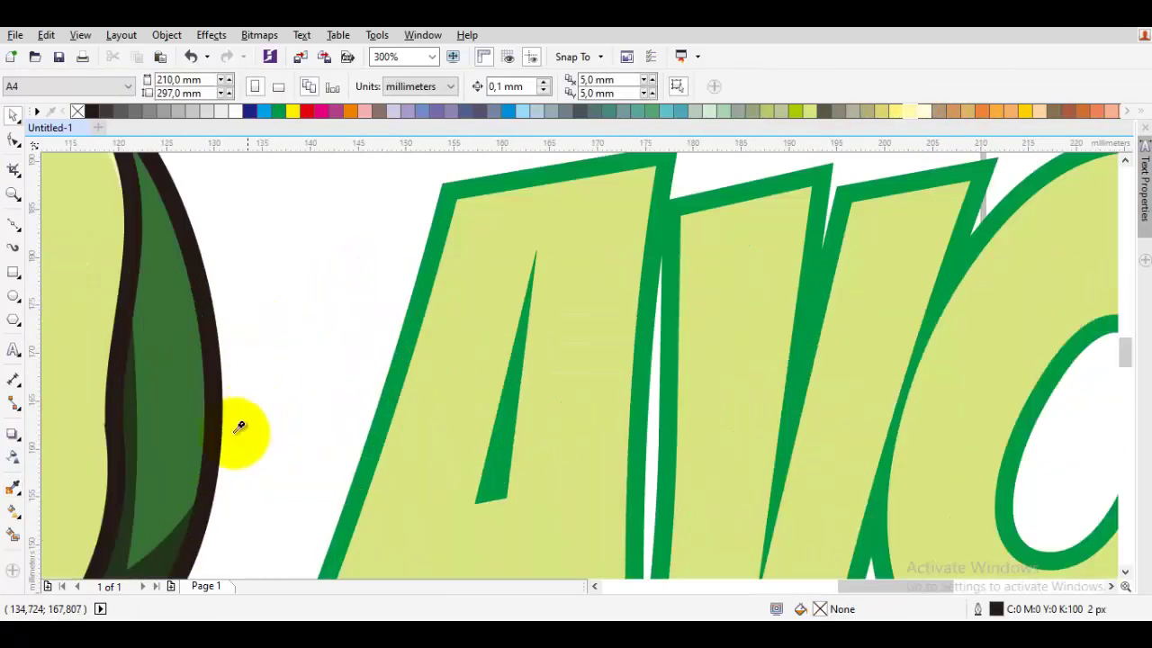
left_click(171, 551)
left_click(355, 478)
key("space")
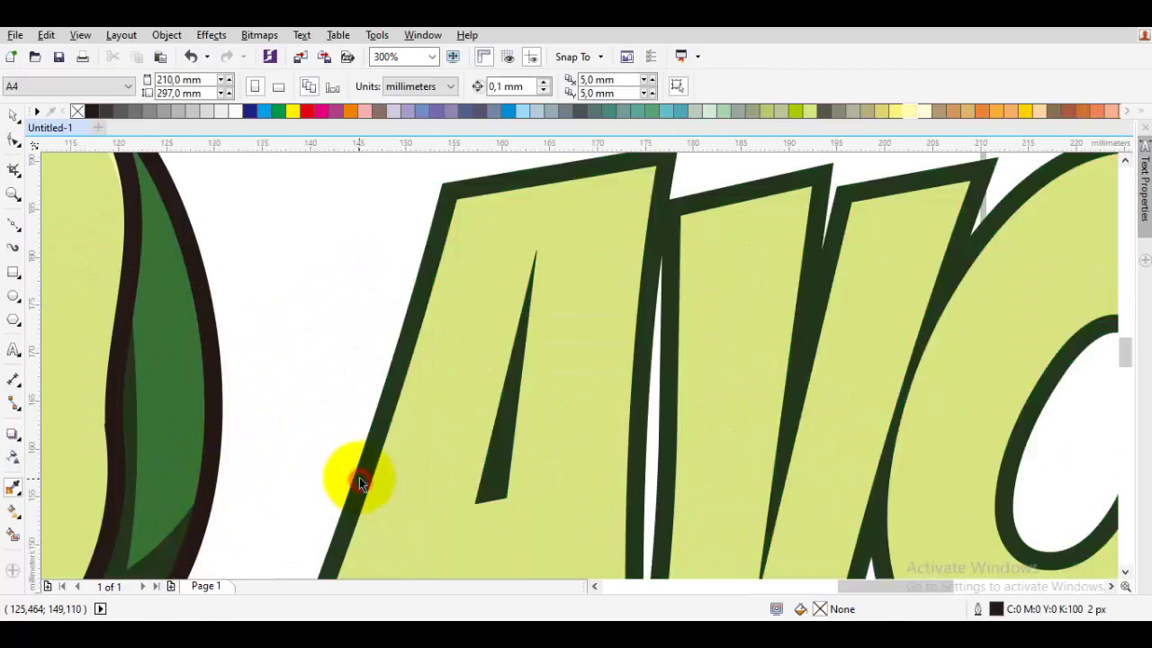
Step: Set the outline width of the back AVOCADO copy to 65 px
scroll(391, 399, "down", 2)
scroll(417, 389, "up", 1)
left_click(417, 389)
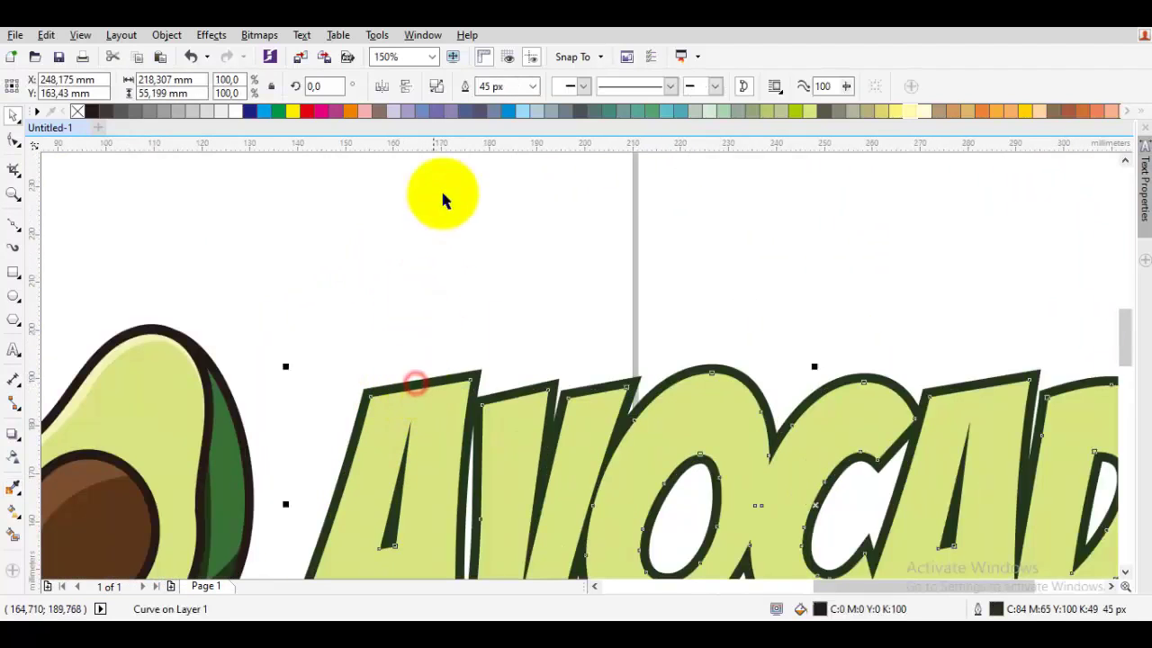
left_click(512, 87)
type("65")
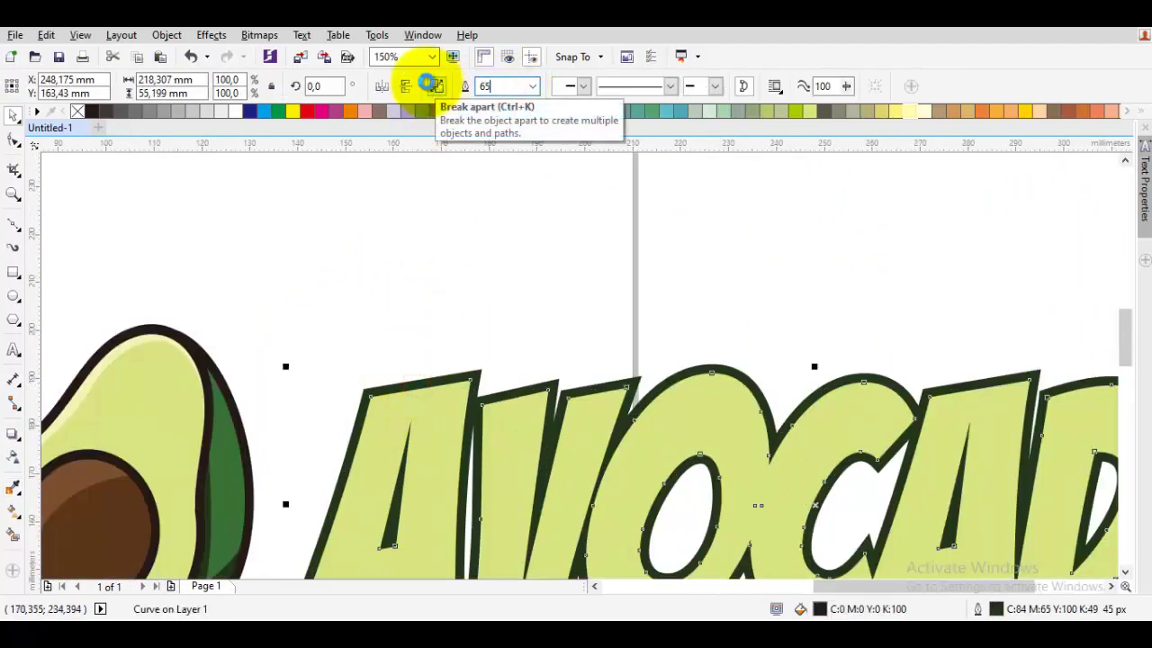
key("Return")
left_click(736, 306)
scroll(762, 338, "down", 1)
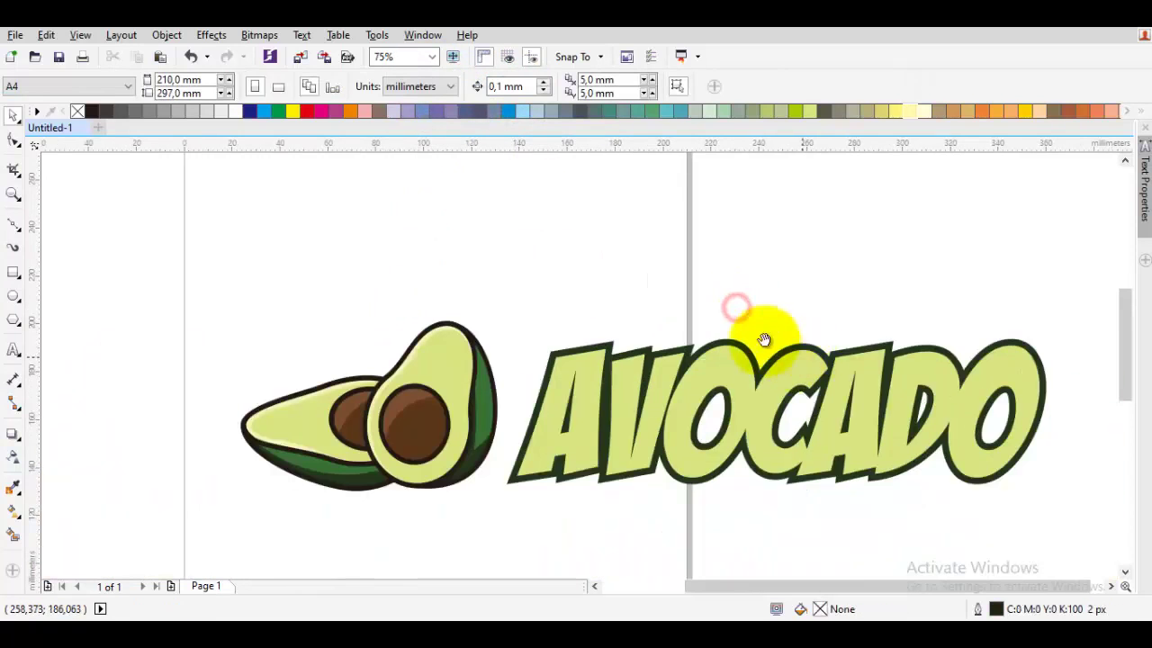
Step: Recolour the outline of the back AVOCADO copy with the dark brown sampled from the avocado's seed
left_click_drag(905, 434, 853, 419)
left_click_drag(976, 513, 649, 321)
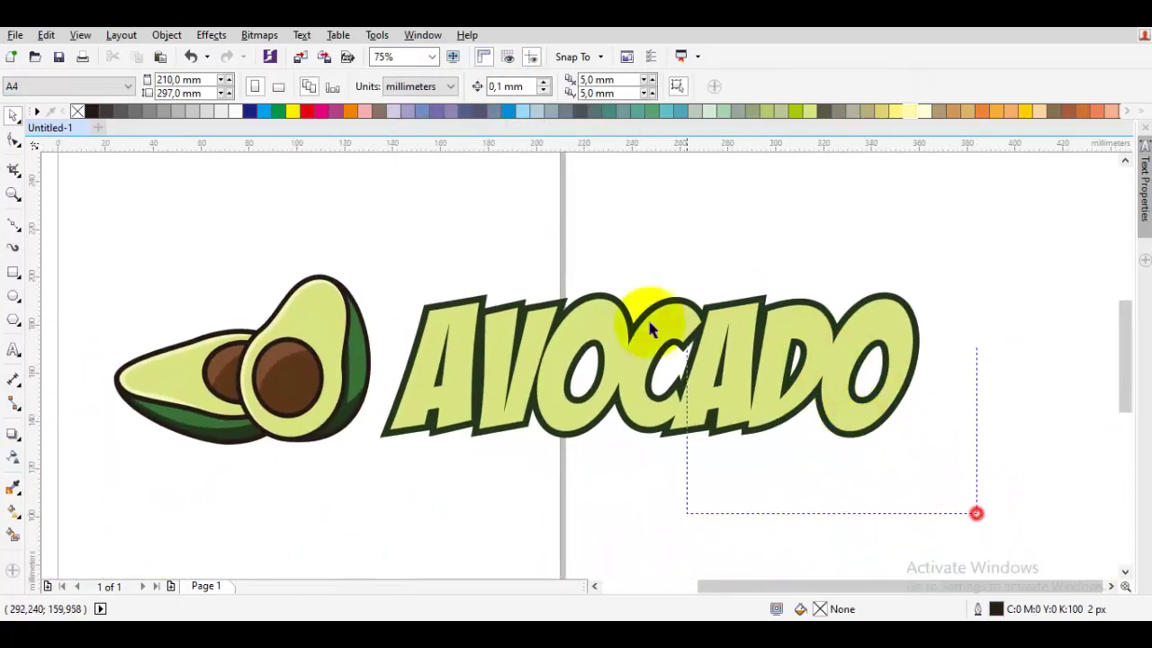
left_click_drag(386, 206, 367, 206)
scroll(394, 354, "up", 2)
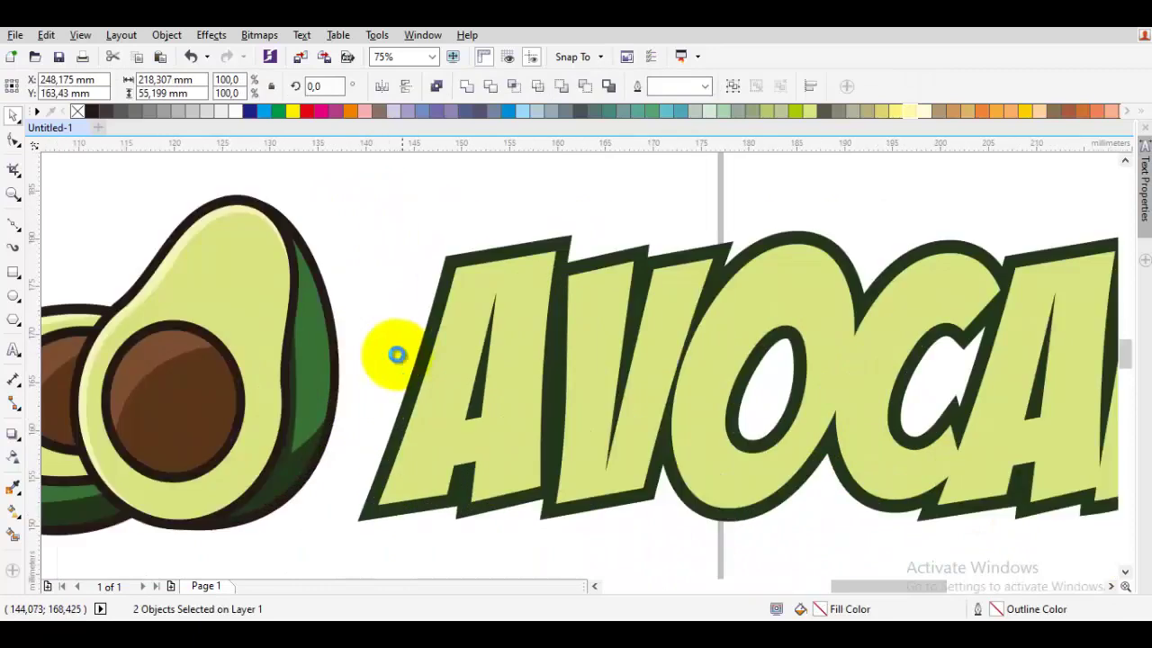
key("e")
left_click(60, 439)
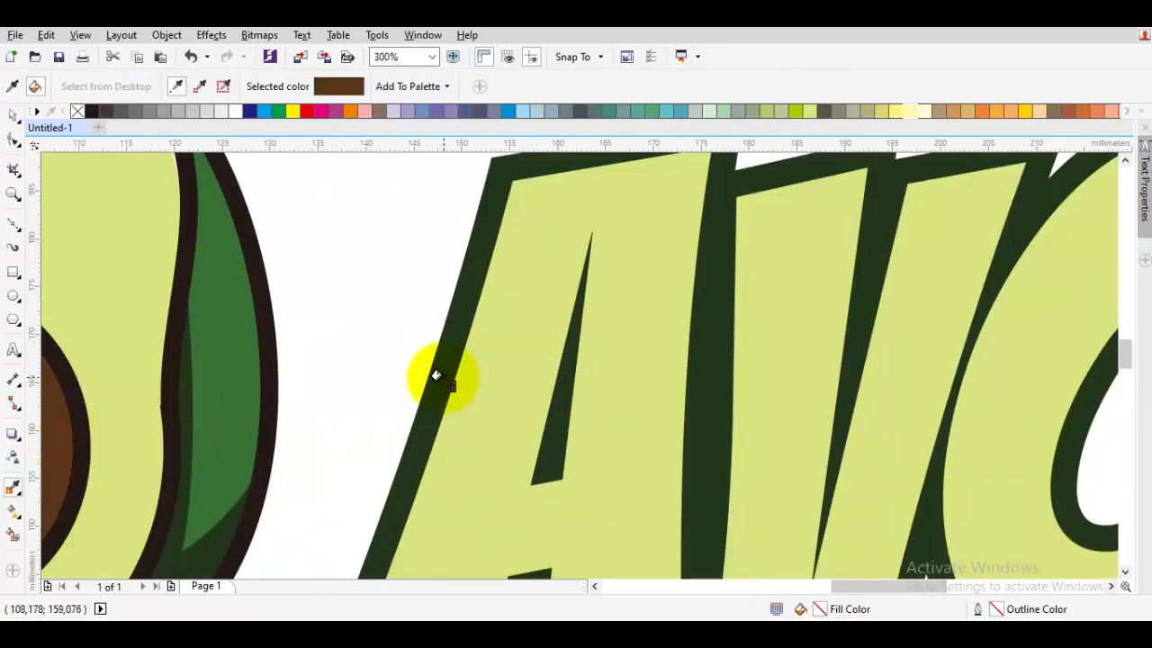
left_click(440, 375)
scroll(445, 382, "down", 6)
key("space")
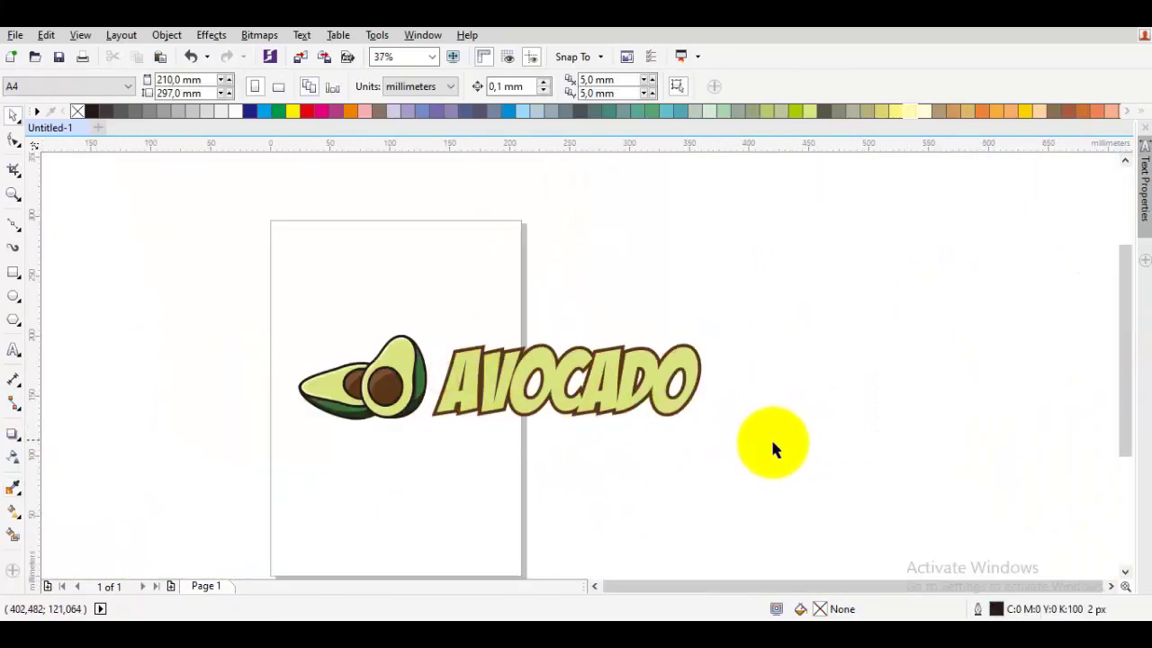
Step: Group the front lettering with its outlined copy and move the group slightly closer to the avocado illustration
left_click_drag(772, 448, 406, 290)
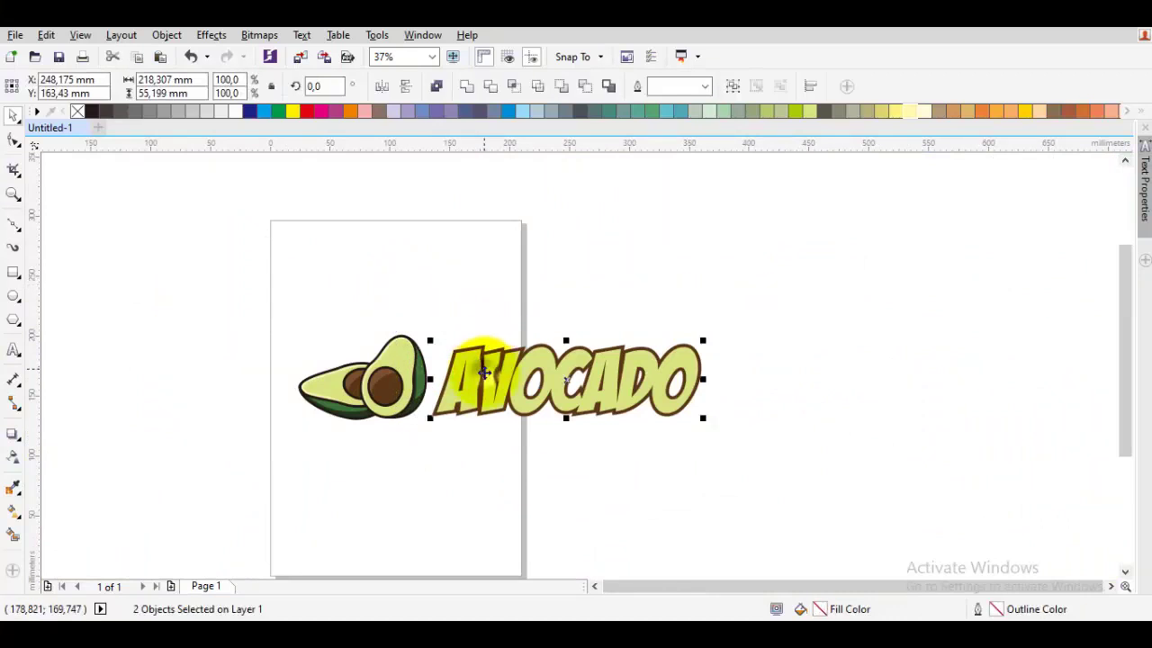
right_click(484, 371)
left_click(537, 335)
scroll(507, 373, "up", 2)
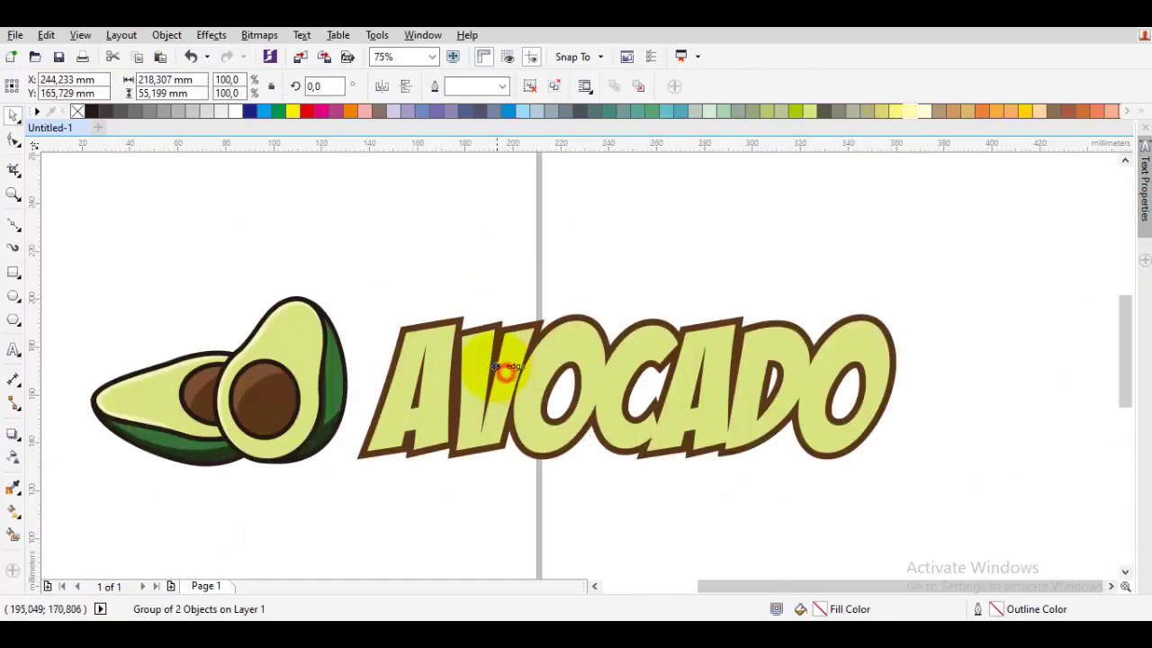
left_click(508, 268)
scroll(509, 268, "down", 2)
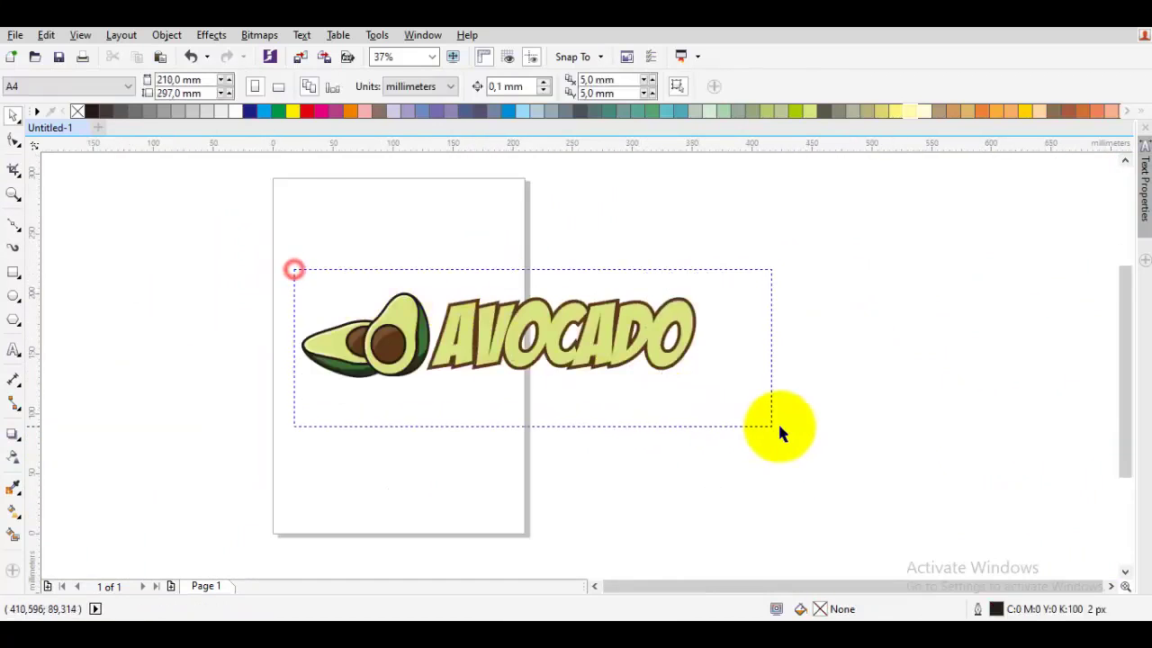
Step: Scale the avocado illustration and lettering down together to about 148 mm wide so they fit on the page
left_click_drag(779, 432, 714, 373)
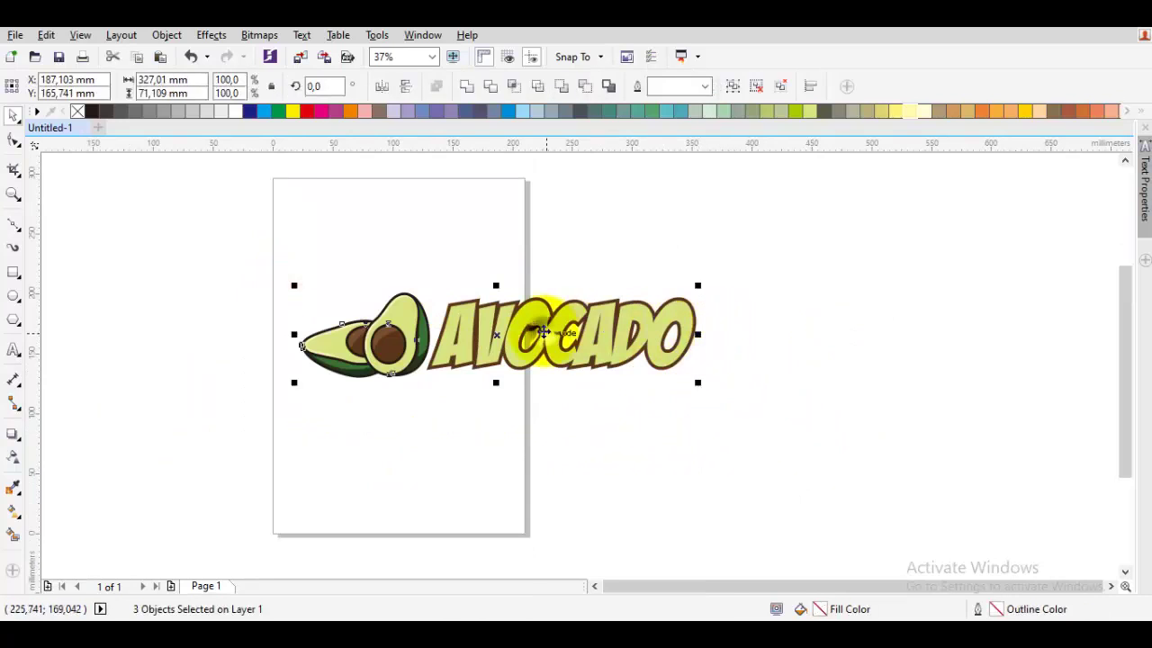
right_click(544, 333)
left_click(599, 297)
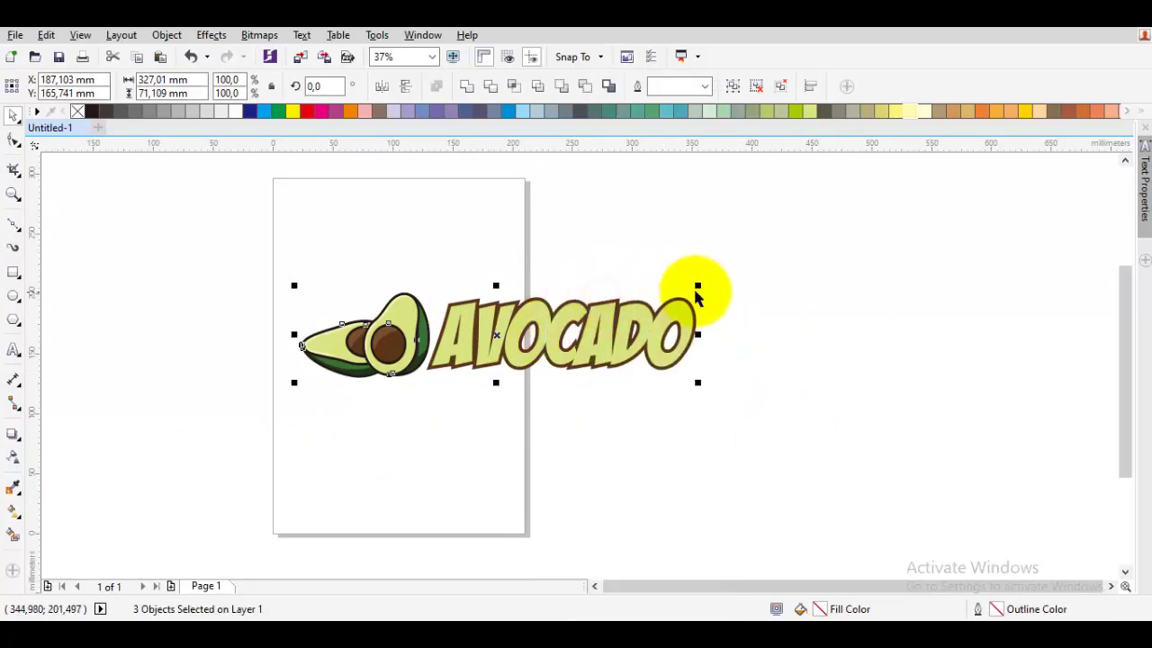
left_click_drag(704, 288, 478, 339)
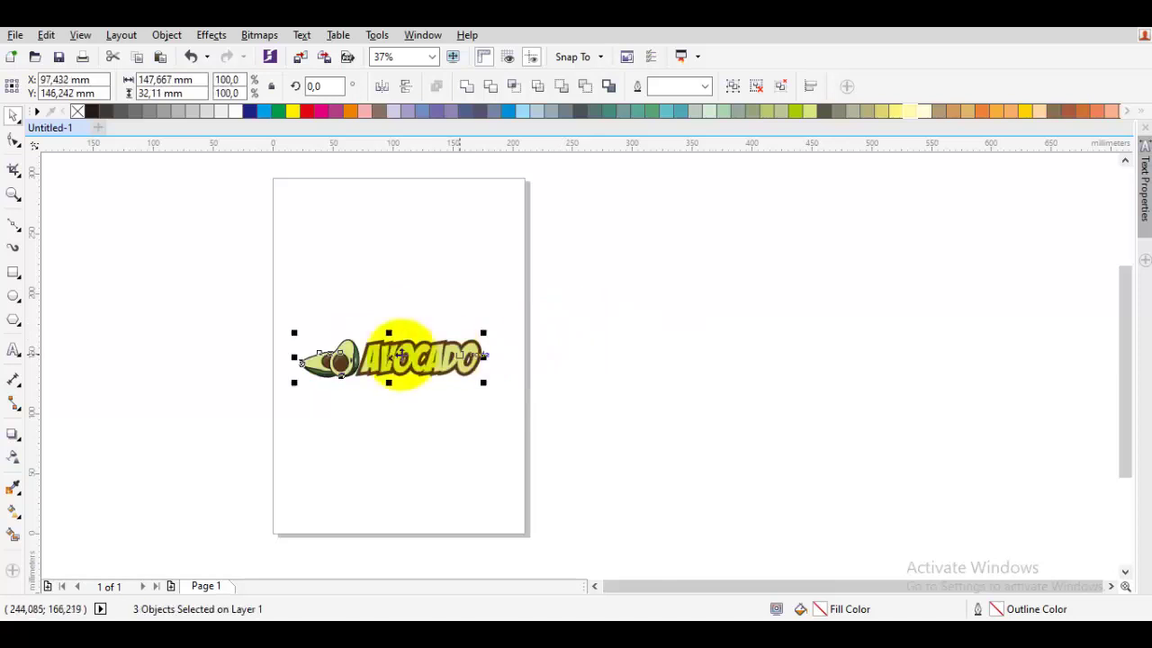
scroll(360, 355, "up", 2)
scroll(371, 354, "up", 4)
scroll(432, 333, "down", 2)
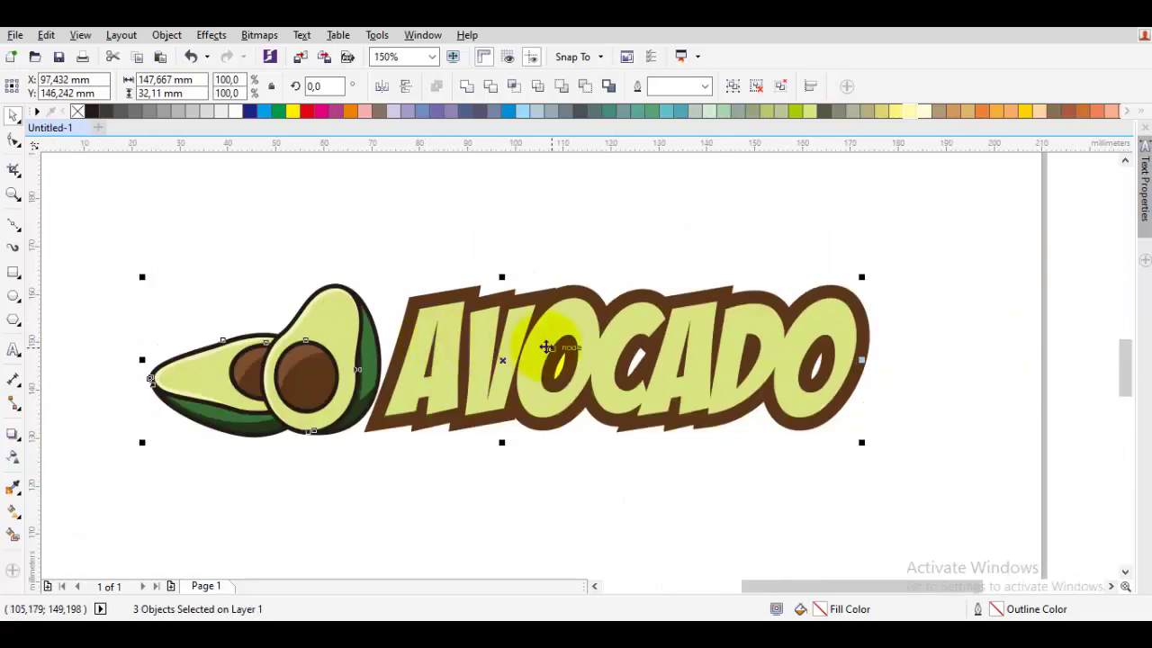
Step: Undo the last scaling of the whole logo and deselect it
key("ctrl+z")
scroll(594, 392, "down", 4)
scroll(589, 369, "up", 2)
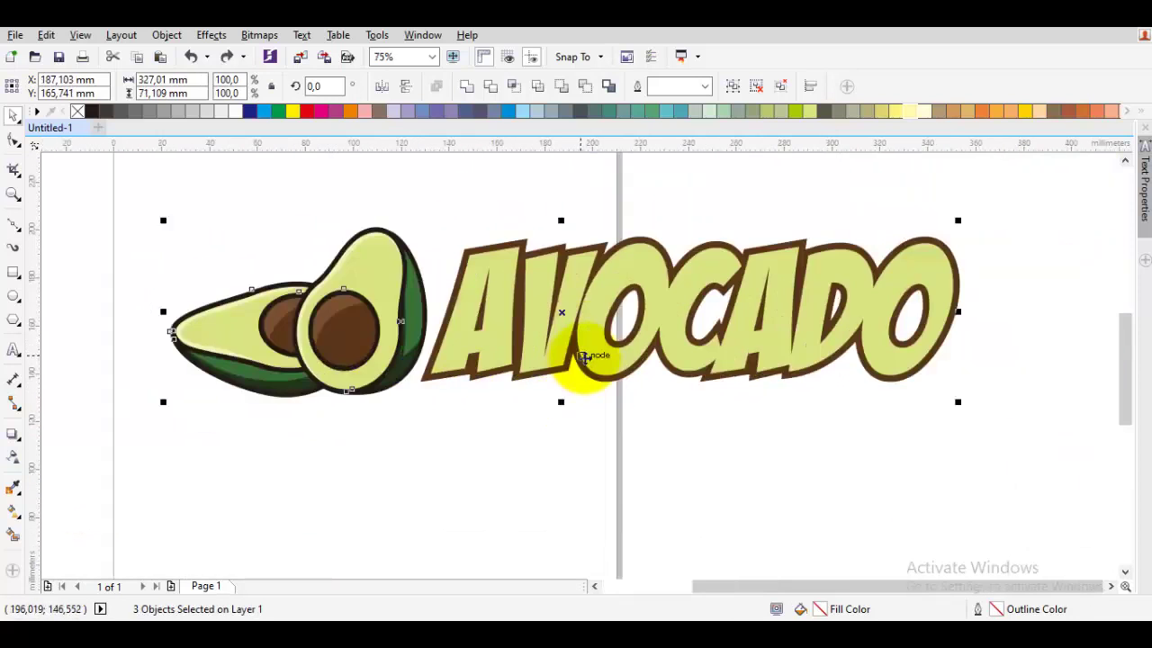
left_click(709, 429)
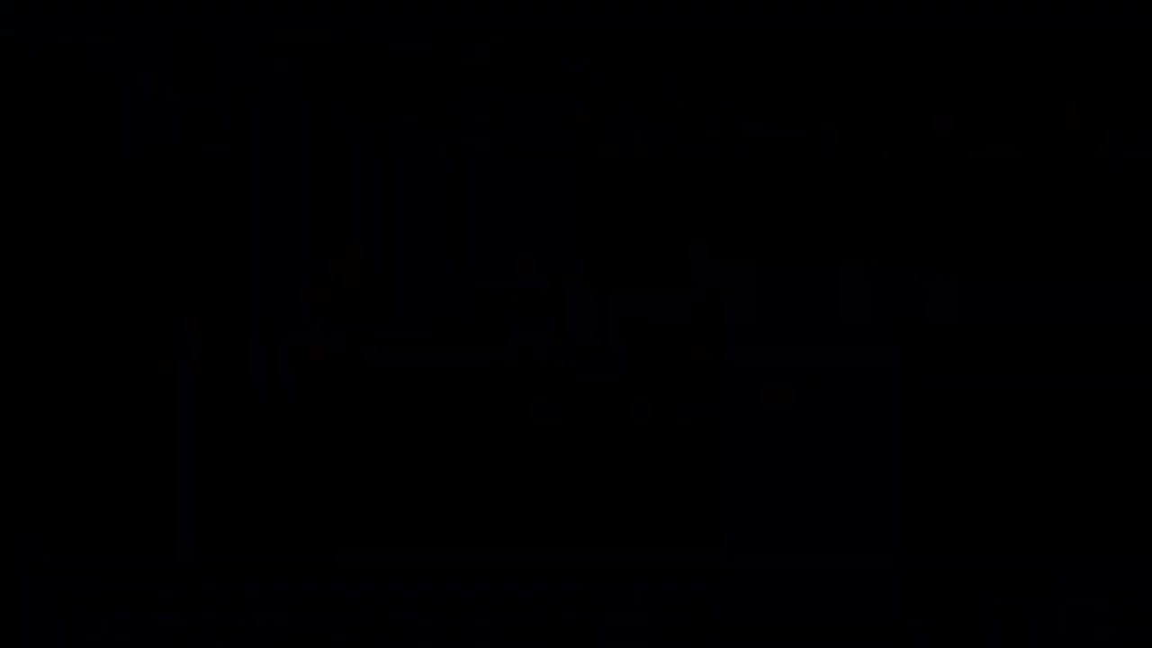